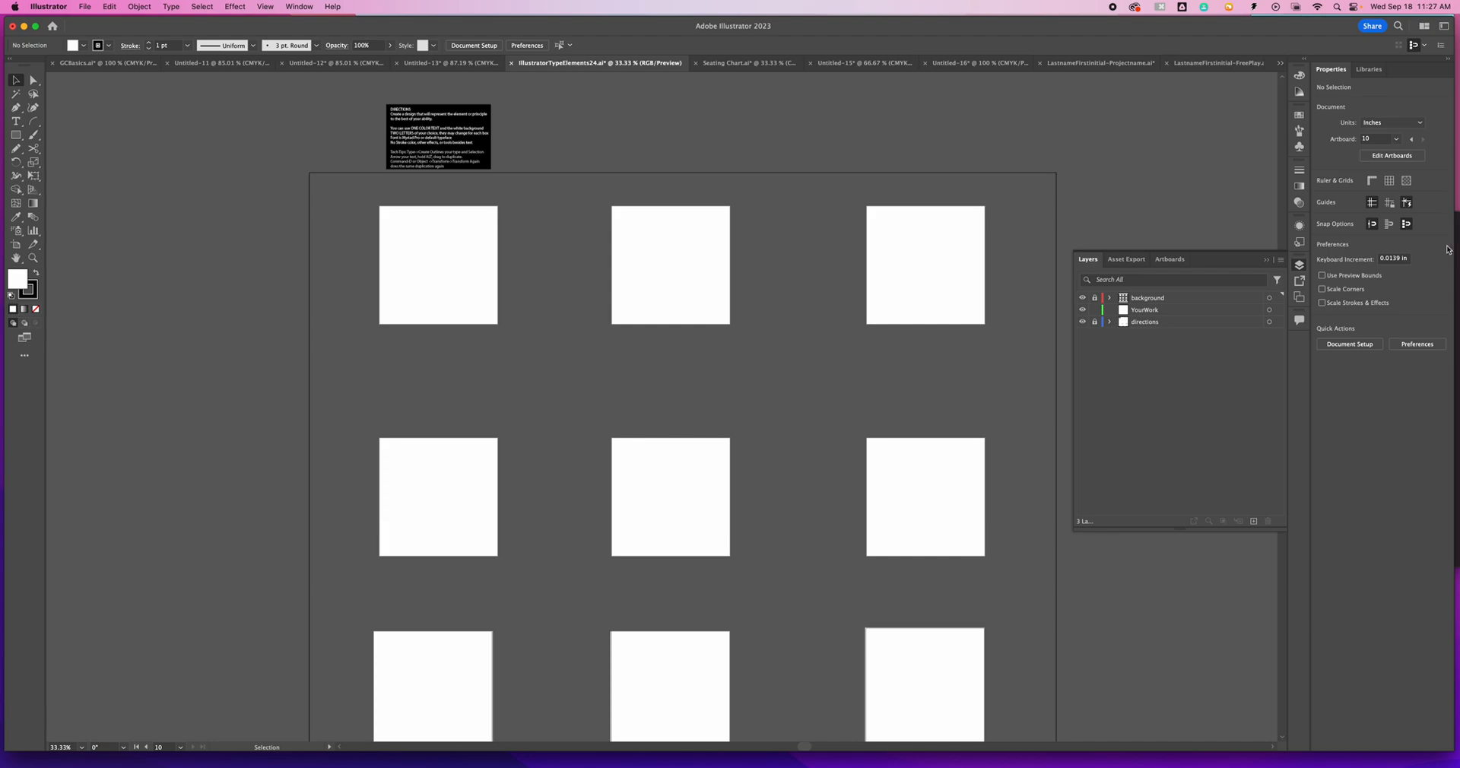
- Examine the directions text block above the grid of boxes to read the assignment rules and tech tips
left_click(1300, 267)
left_click_drag(745, 278, 749, 173)
scroll(551, 263, "up", 5)
scroll(551, 263, "left", 2)
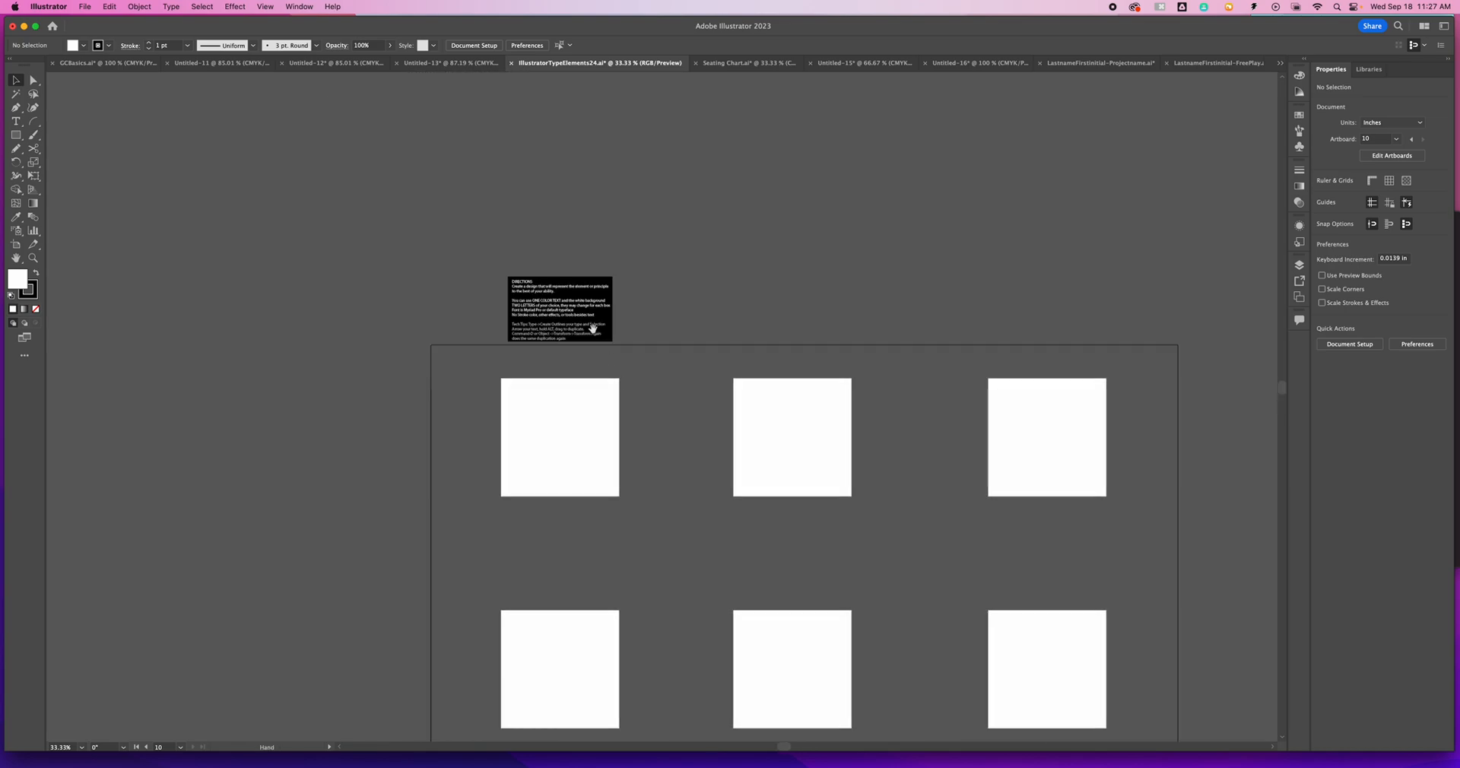
key("super+equal")
key("super+equal")
key("super+equal")
scroll(563, 304, "up", 10)
scroll(563, 304, "left", 10)
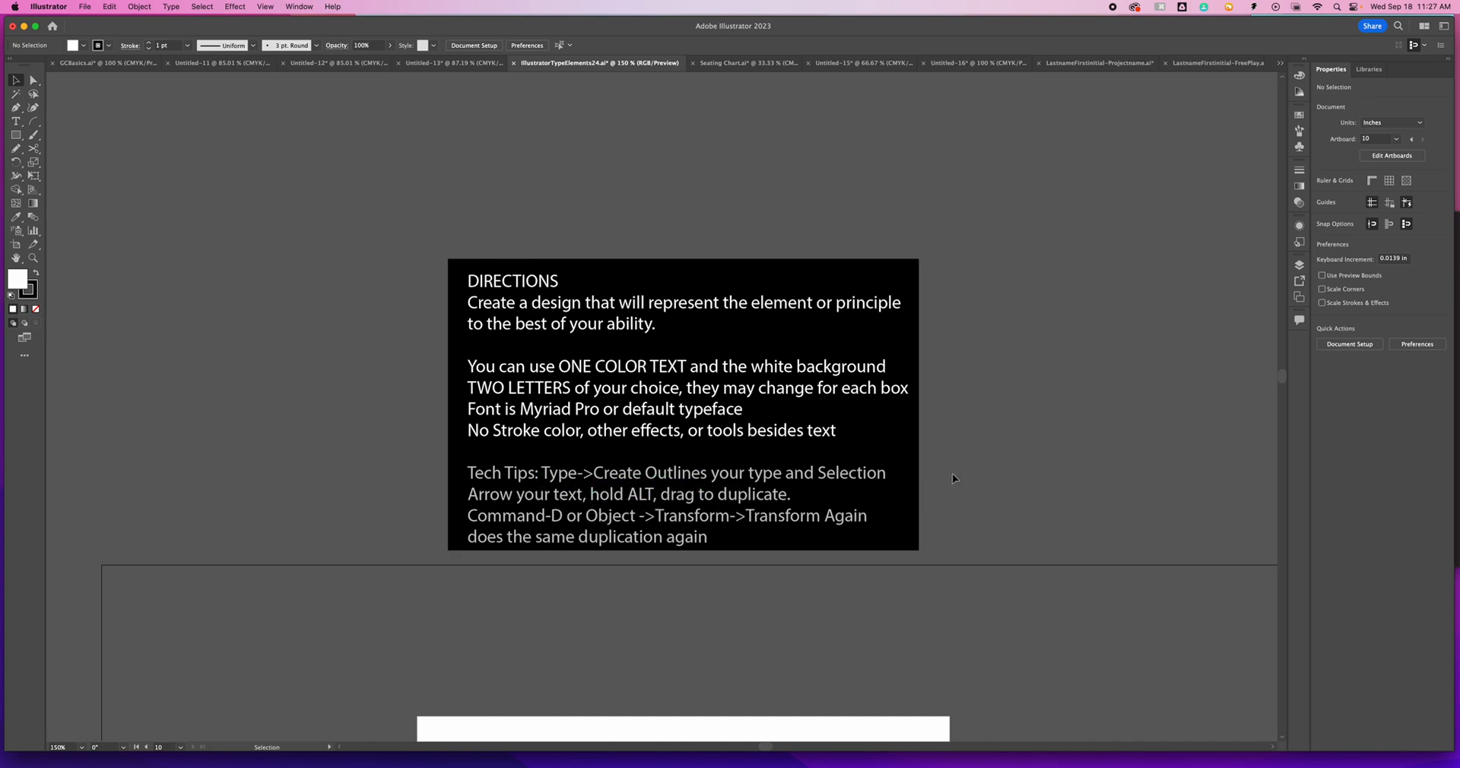
- Return to the overview of the box grid and display the document's layer list
key("super+minus")
key("super+minus")
key("super+minus")
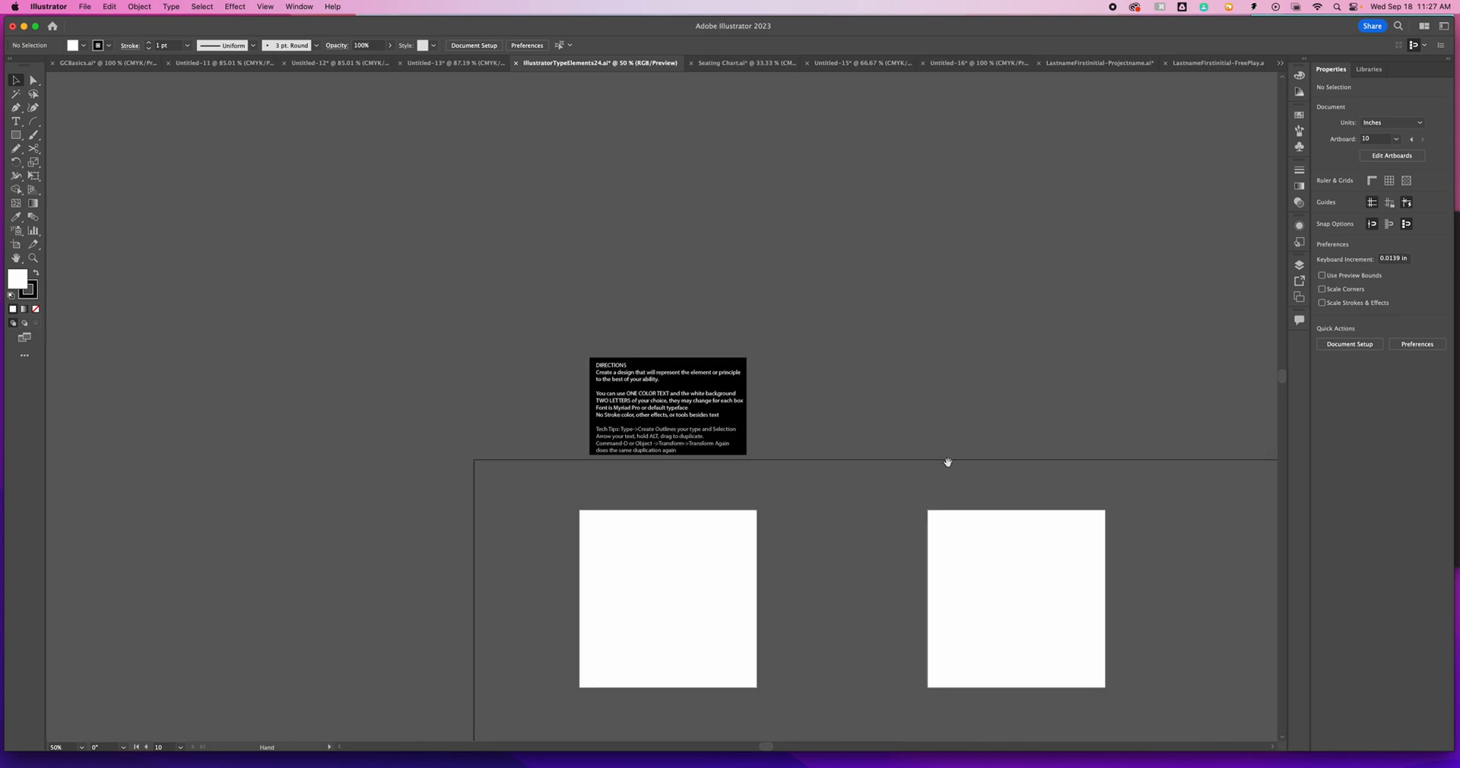
scroll(949, 462, "down", 5)
key("super+minus")
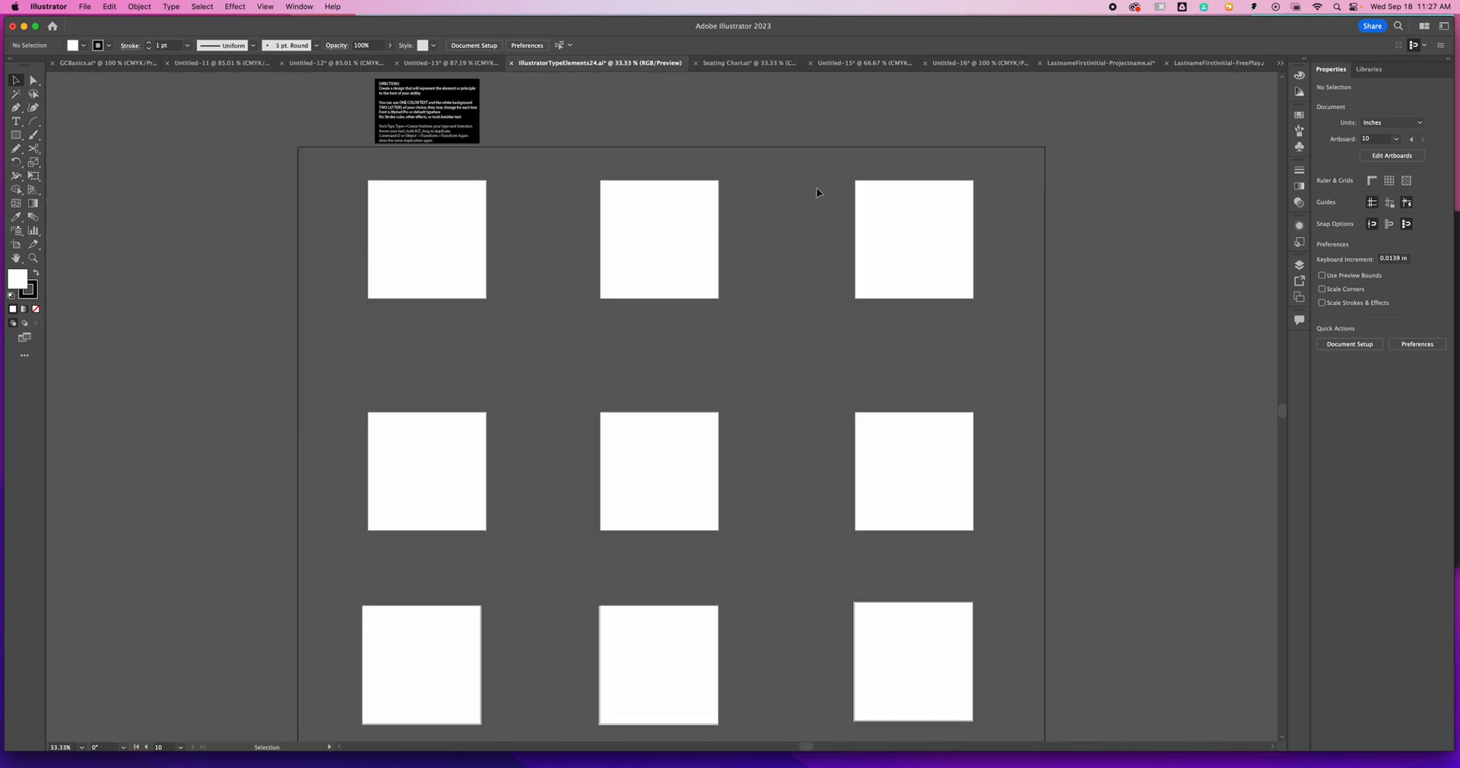
left_click(1301, 266)
left_click(1300, 266)
left_click(1300, 267)
left_click(1301, 266)
left_click(1301, 266)
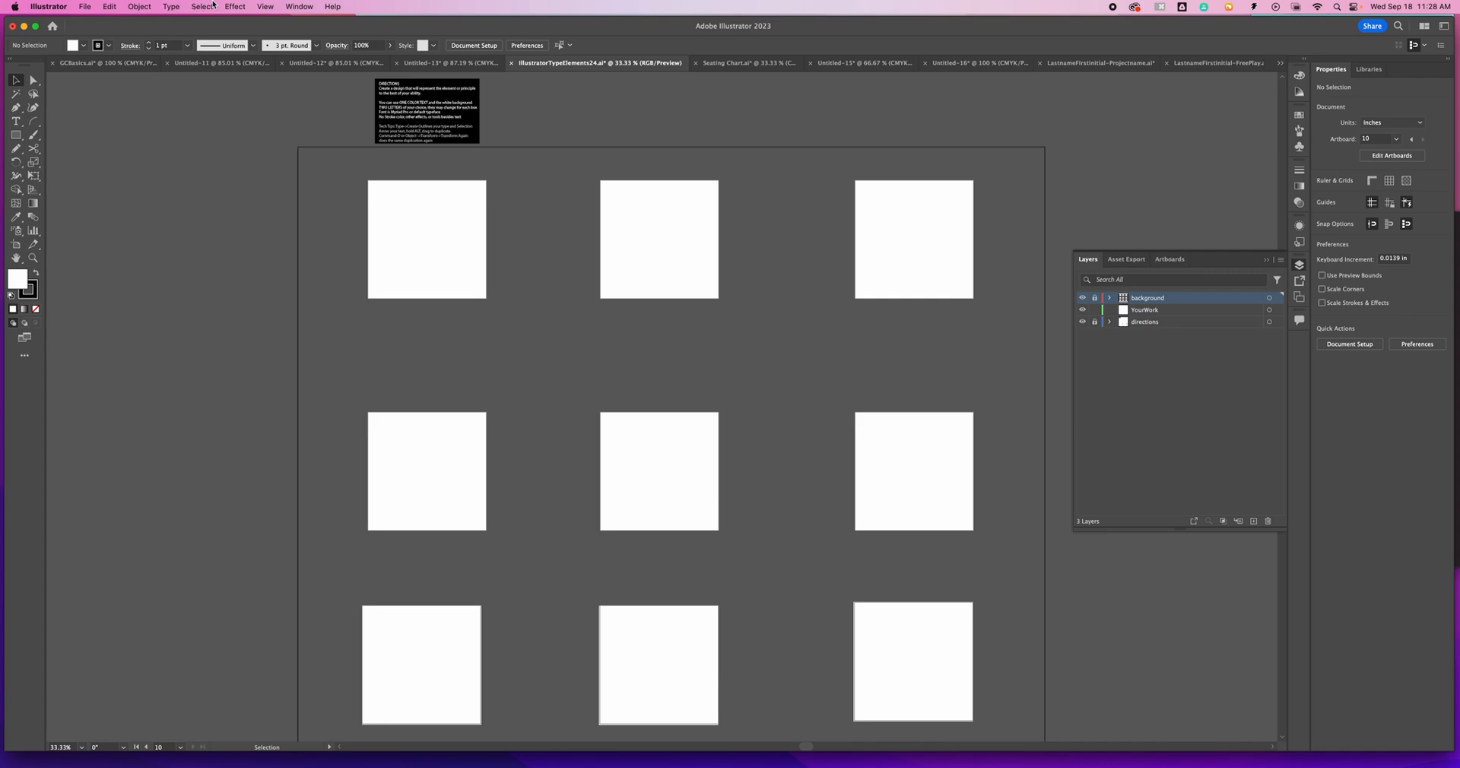
left_click(314, 5)
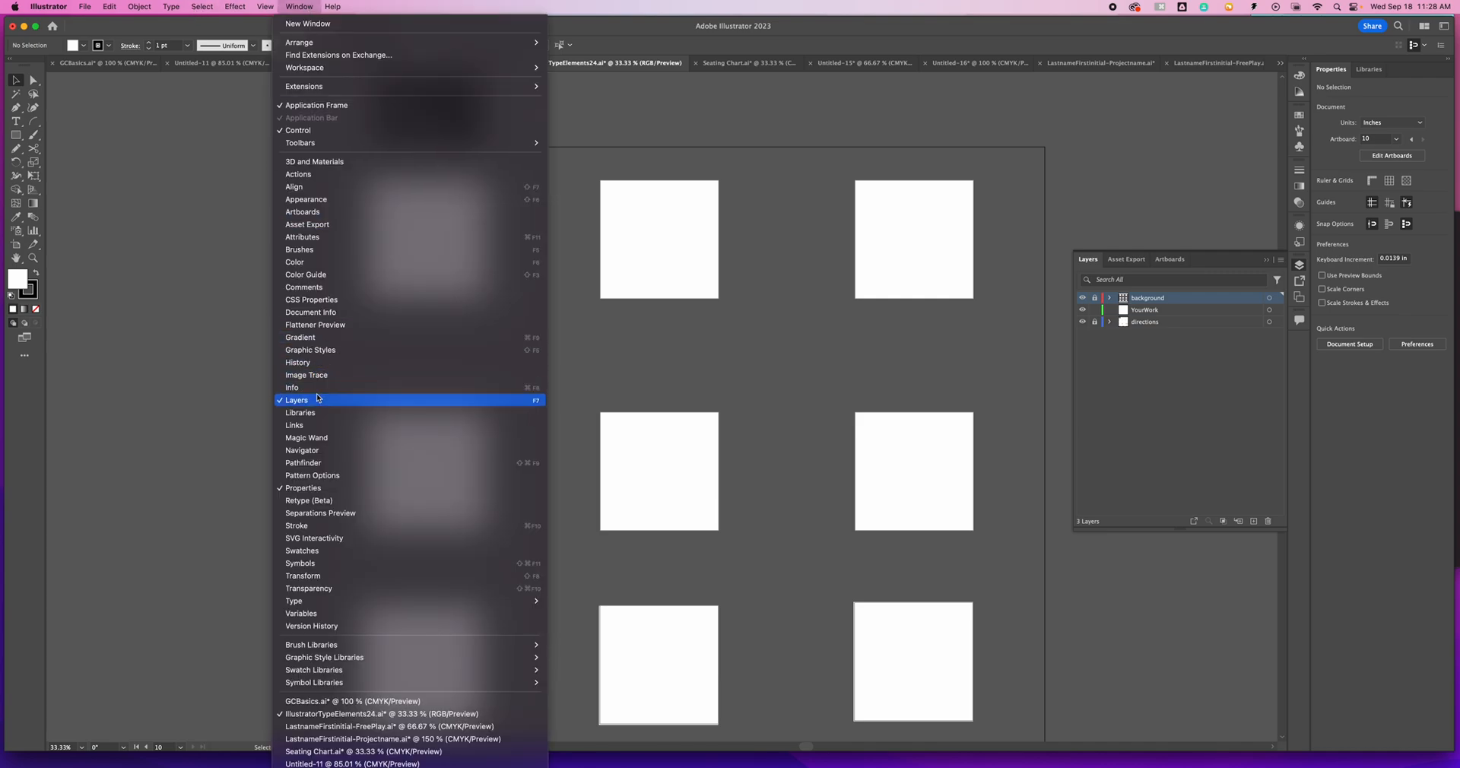
left_click(1197, 329)
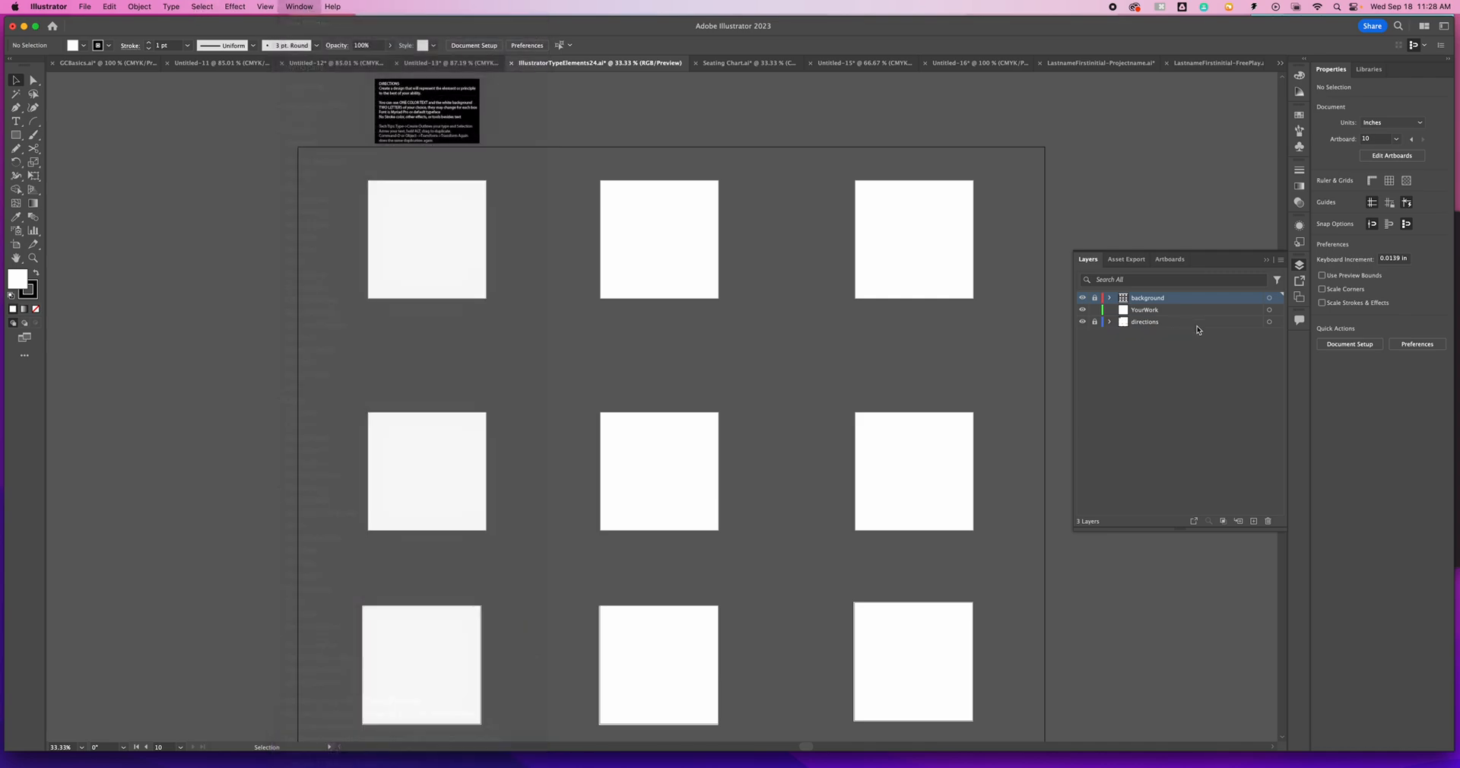
- Toggle the background layer's visibility to leave it hidden, and switch the directions layer off and back on
left_click(1084, 299)
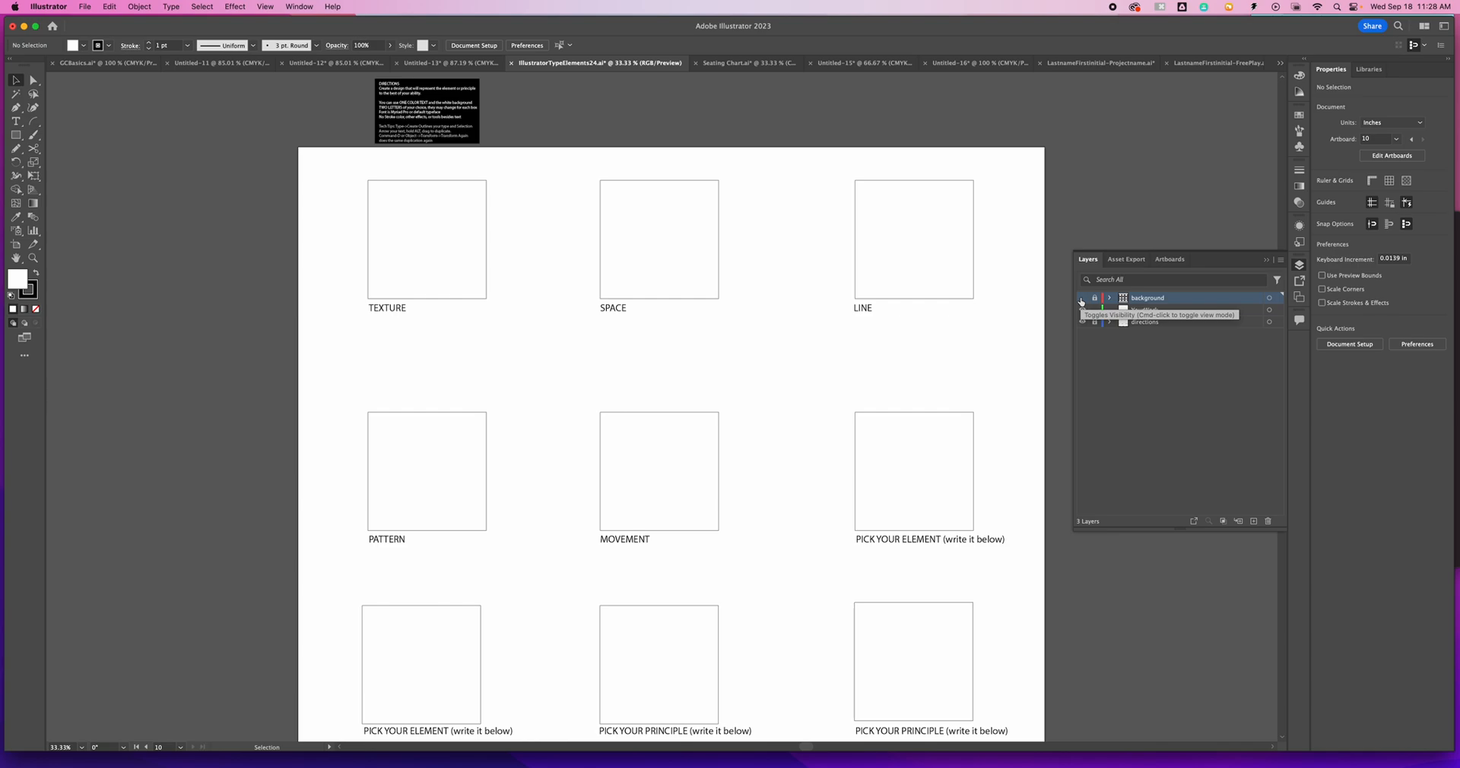
left_click(1082, 298)
left_click(1082, 298)
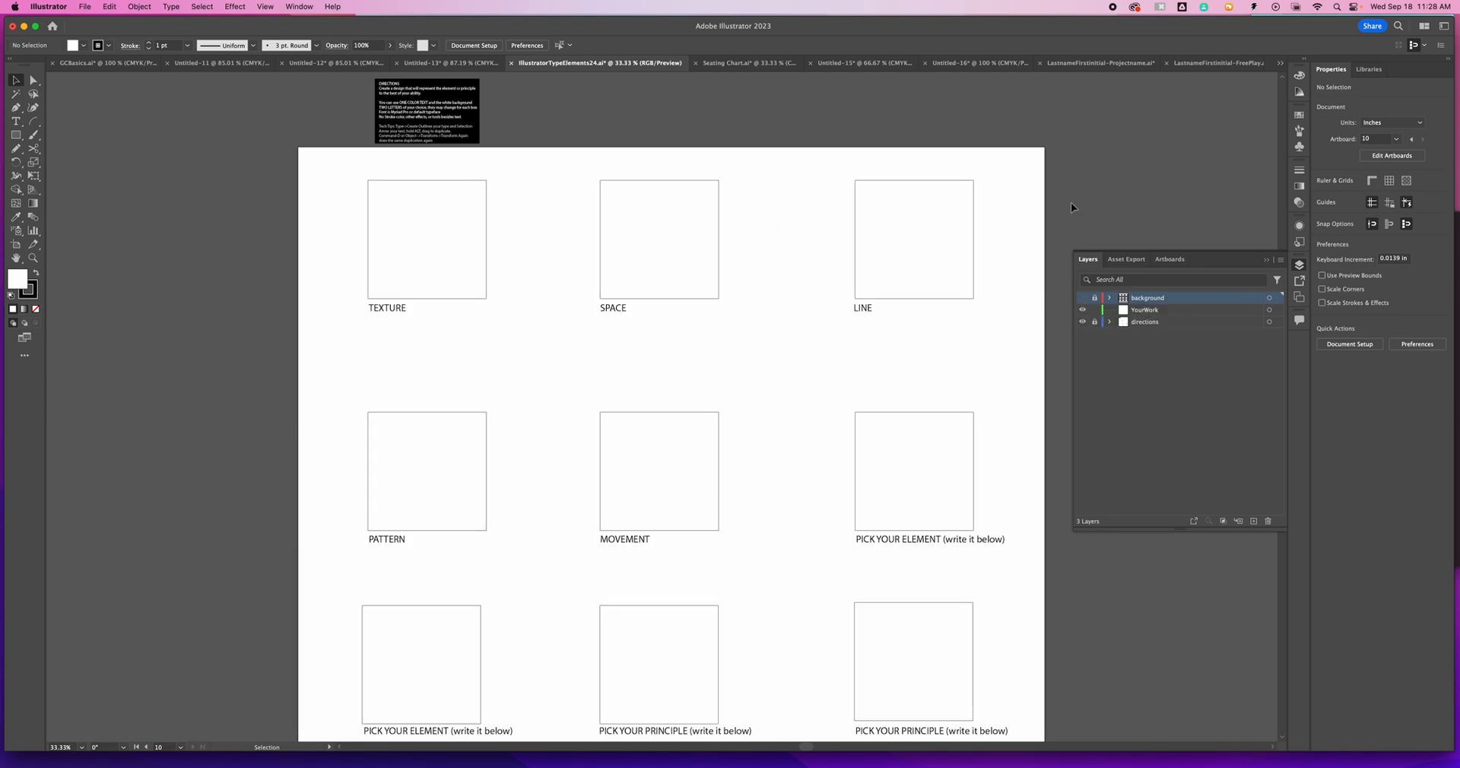
left_click(1083, 299)
left_click(1083, 299)
left_click(1083, 322)
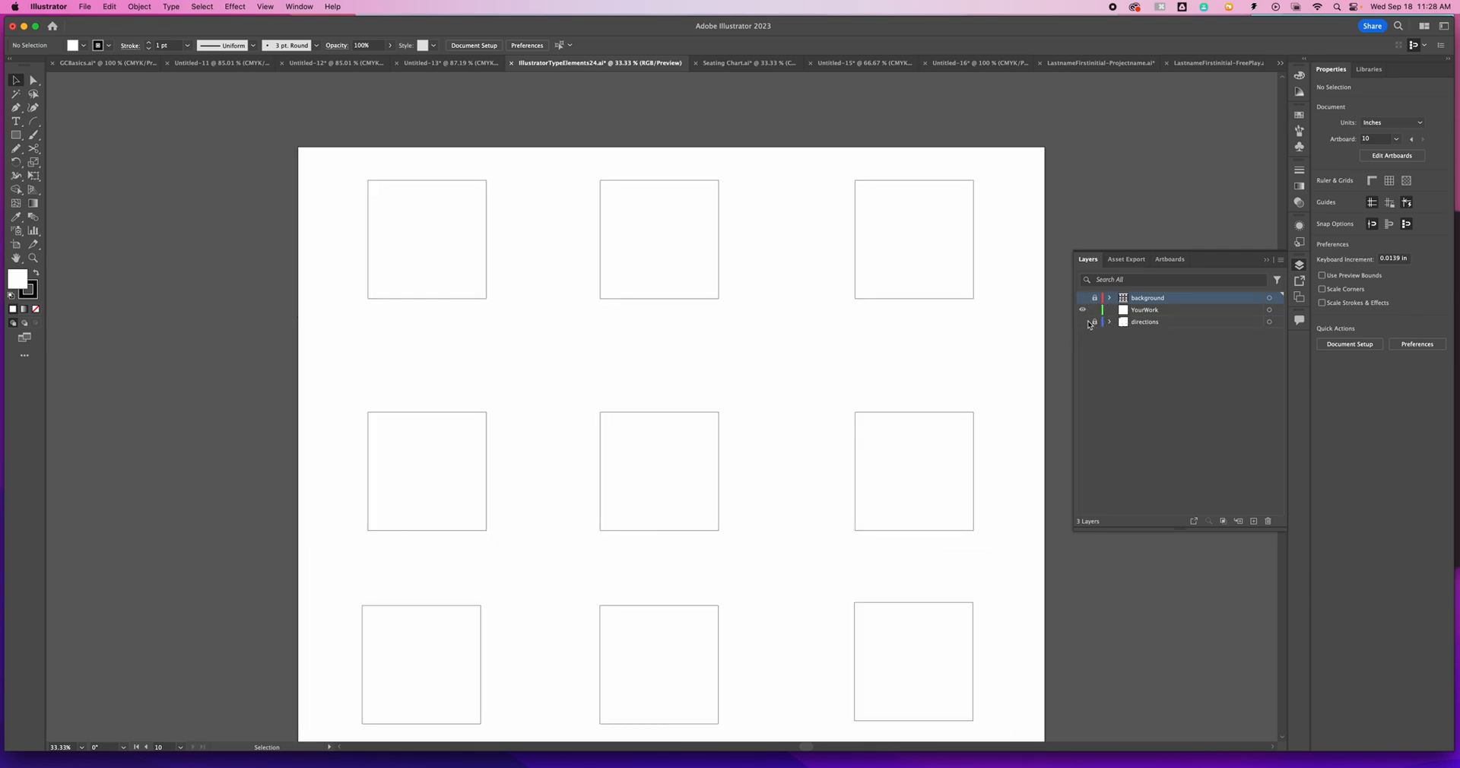
left_click(1084, 322)
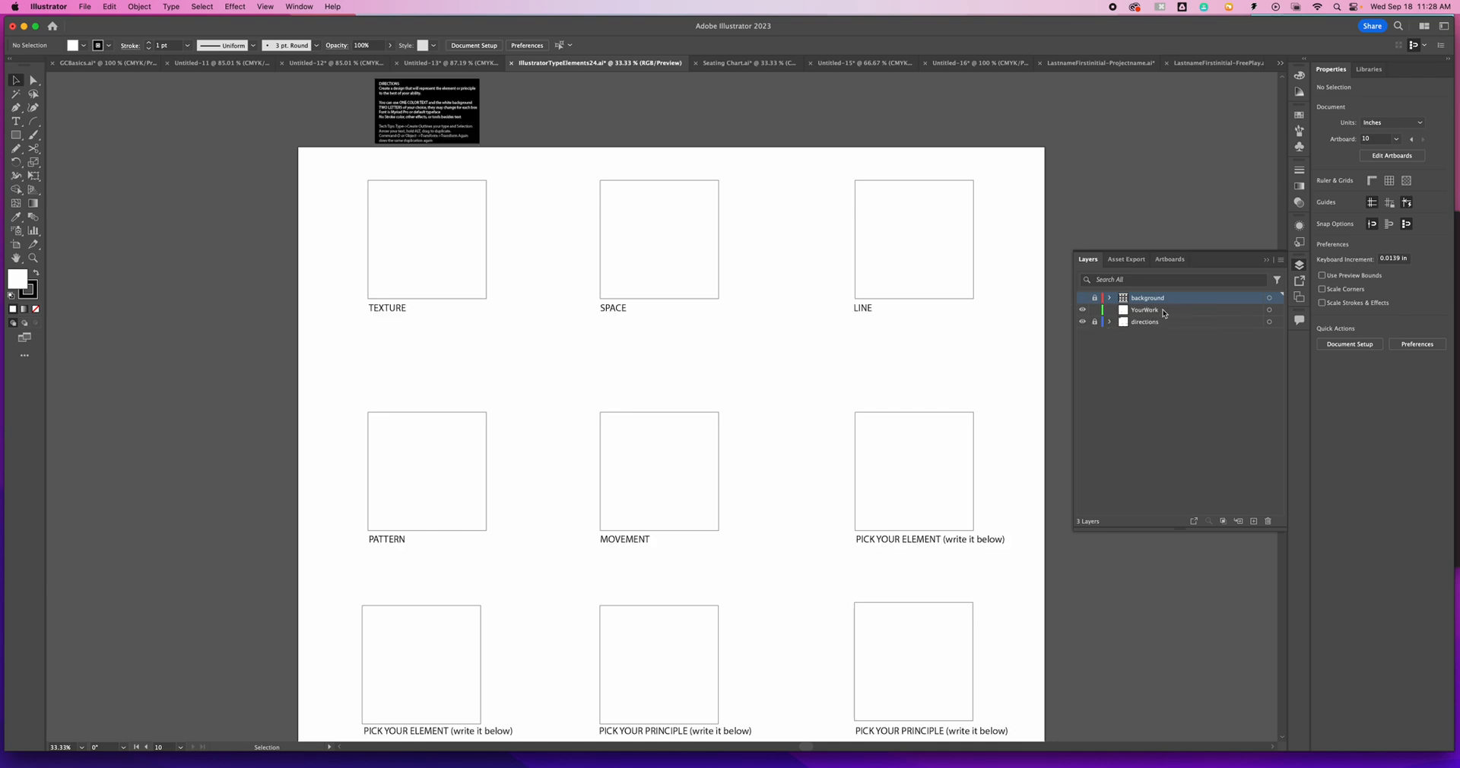
- Show the background layer again and try to draw with the Rectangle tool on the locked background and directions layers
left_click(1134, 310)
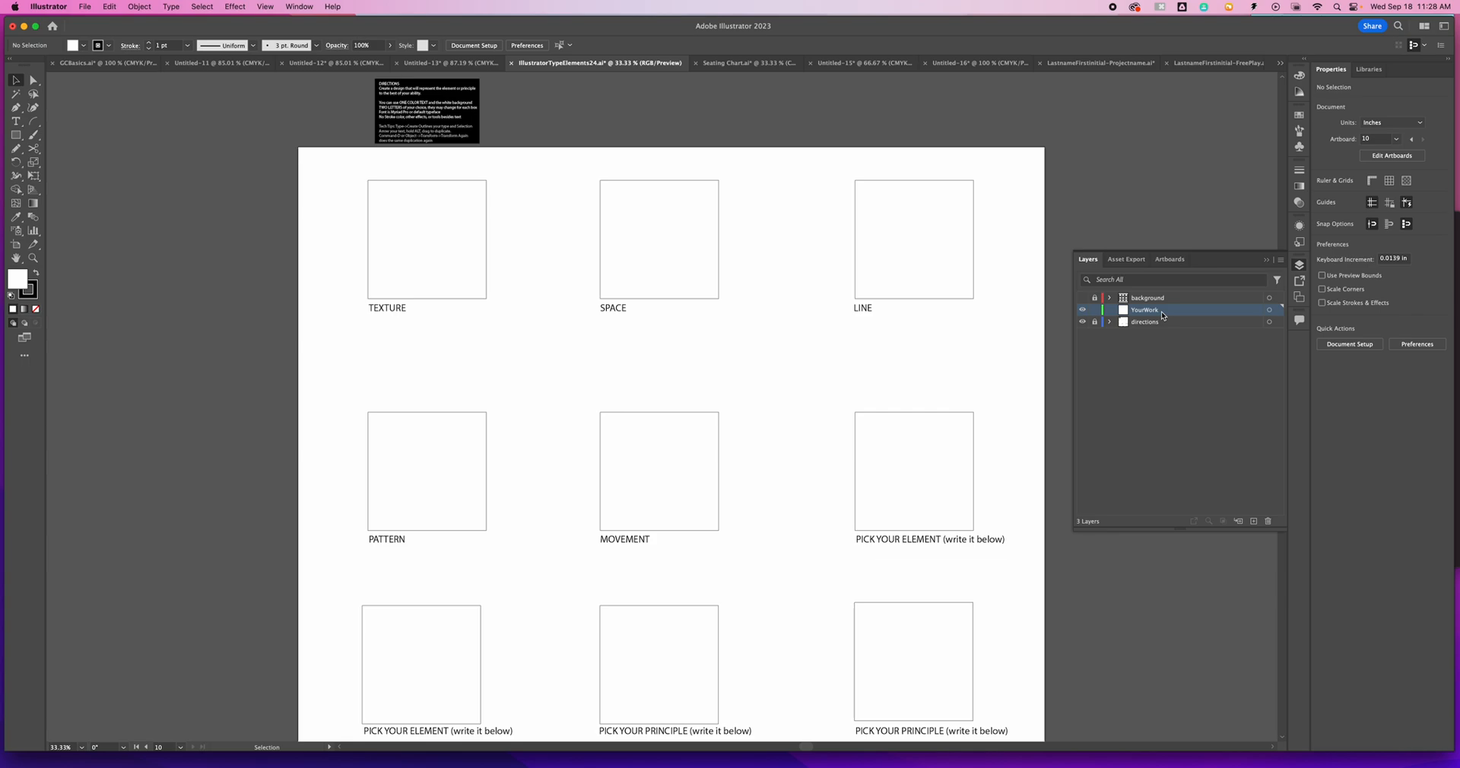
left_click(1160, 301)
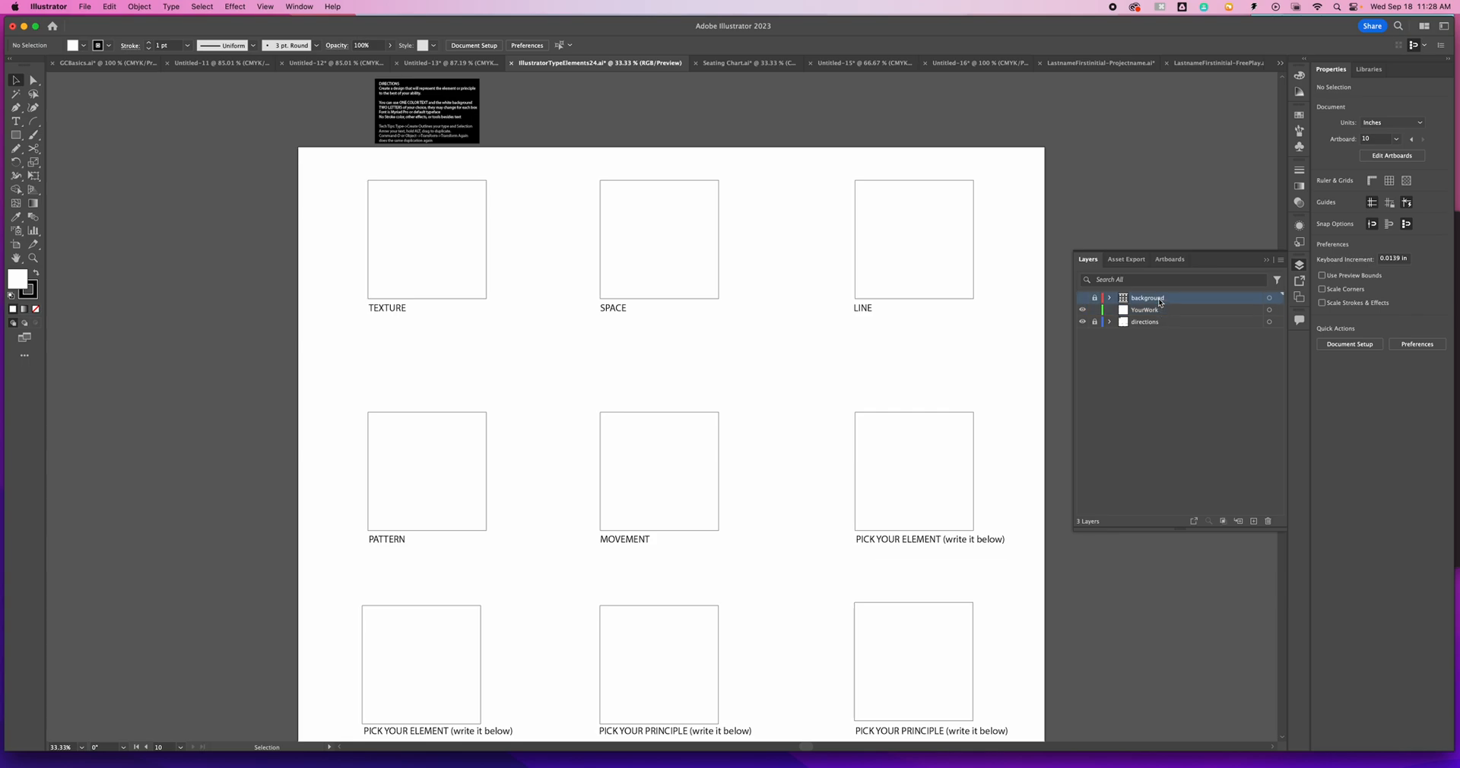
left_click(1083, 299)
left_click(16, 134)
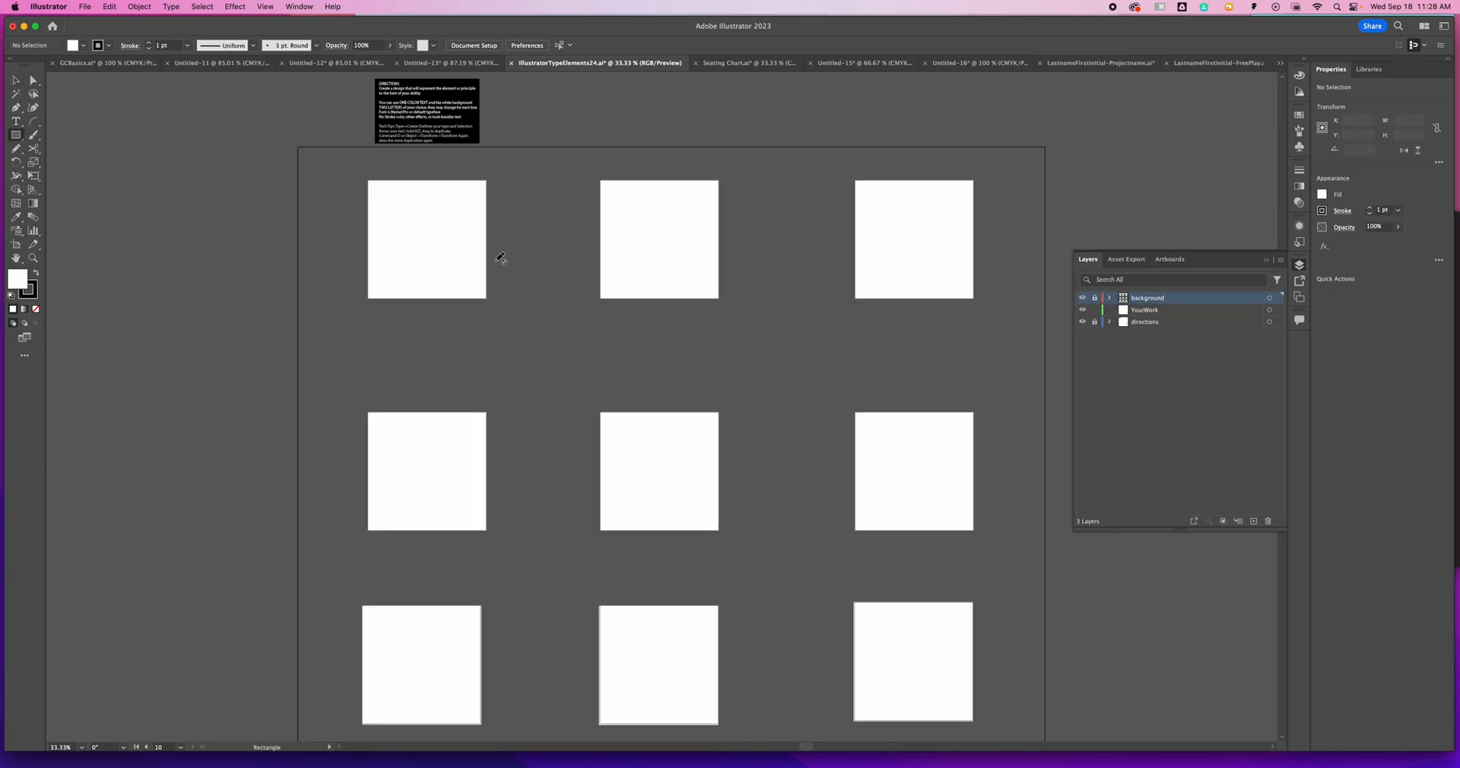
left_click(460, 221)
left_click(626, 211)
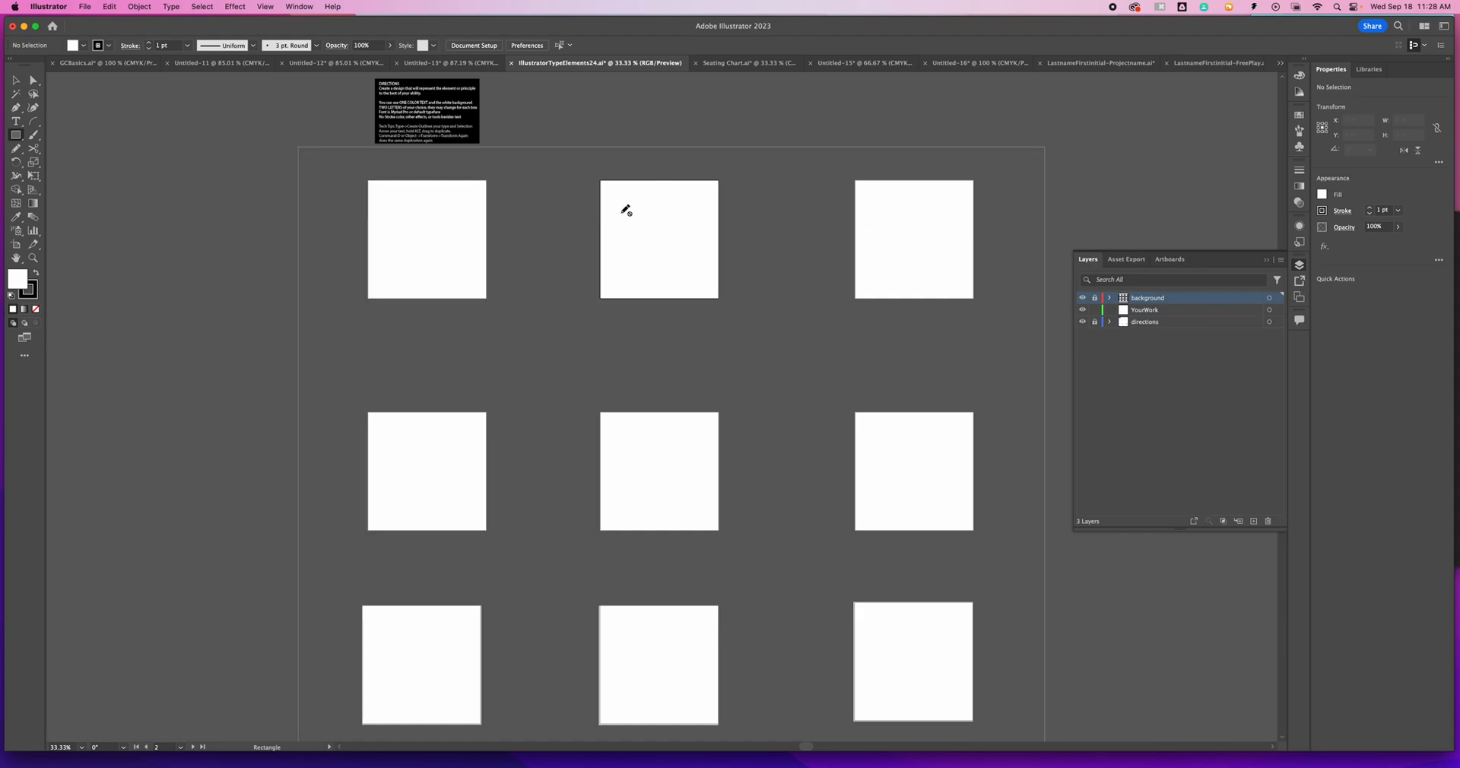
left_click(1137, 322)
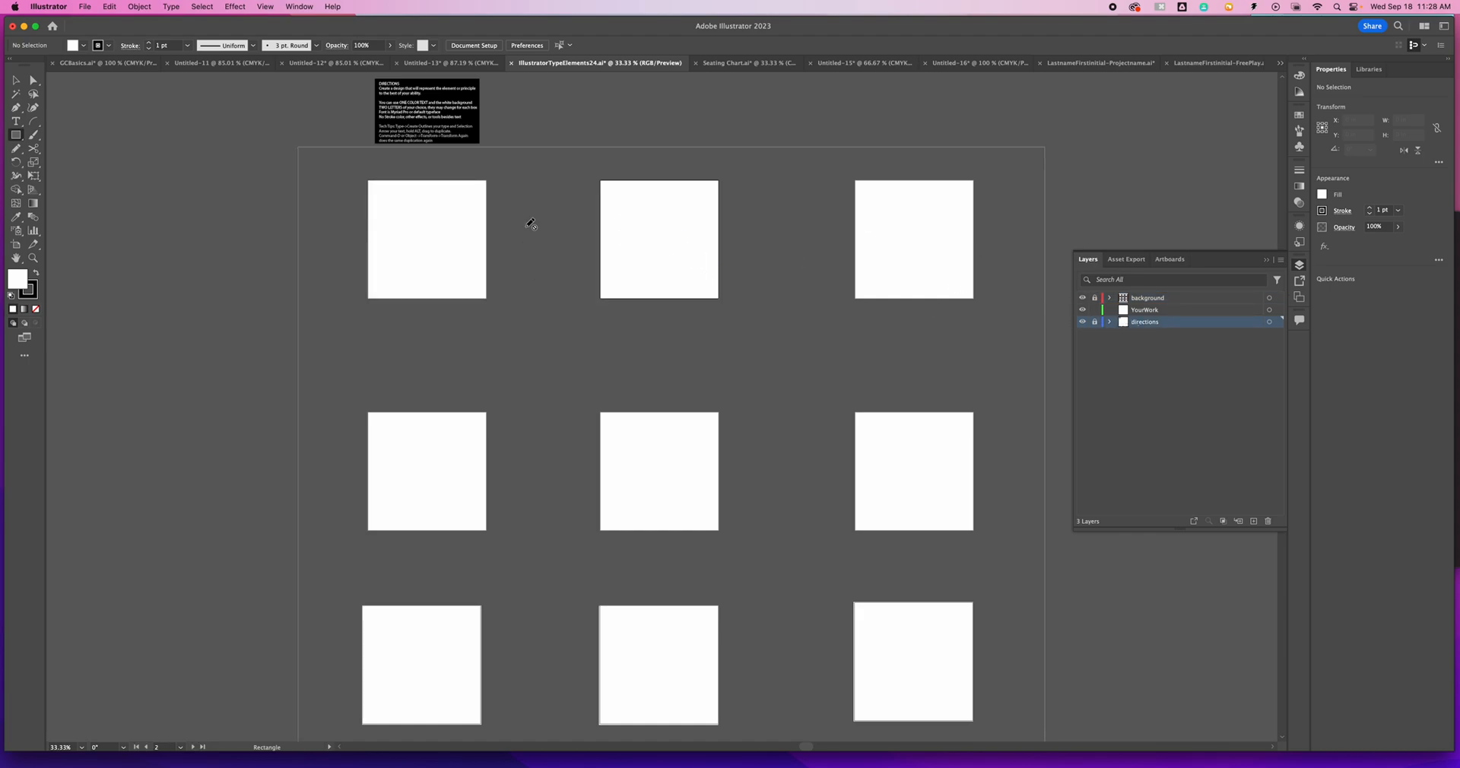
left_click(600, 183)
- Make YourWork the active layer and hide the background layer
left_click(1144, 310)
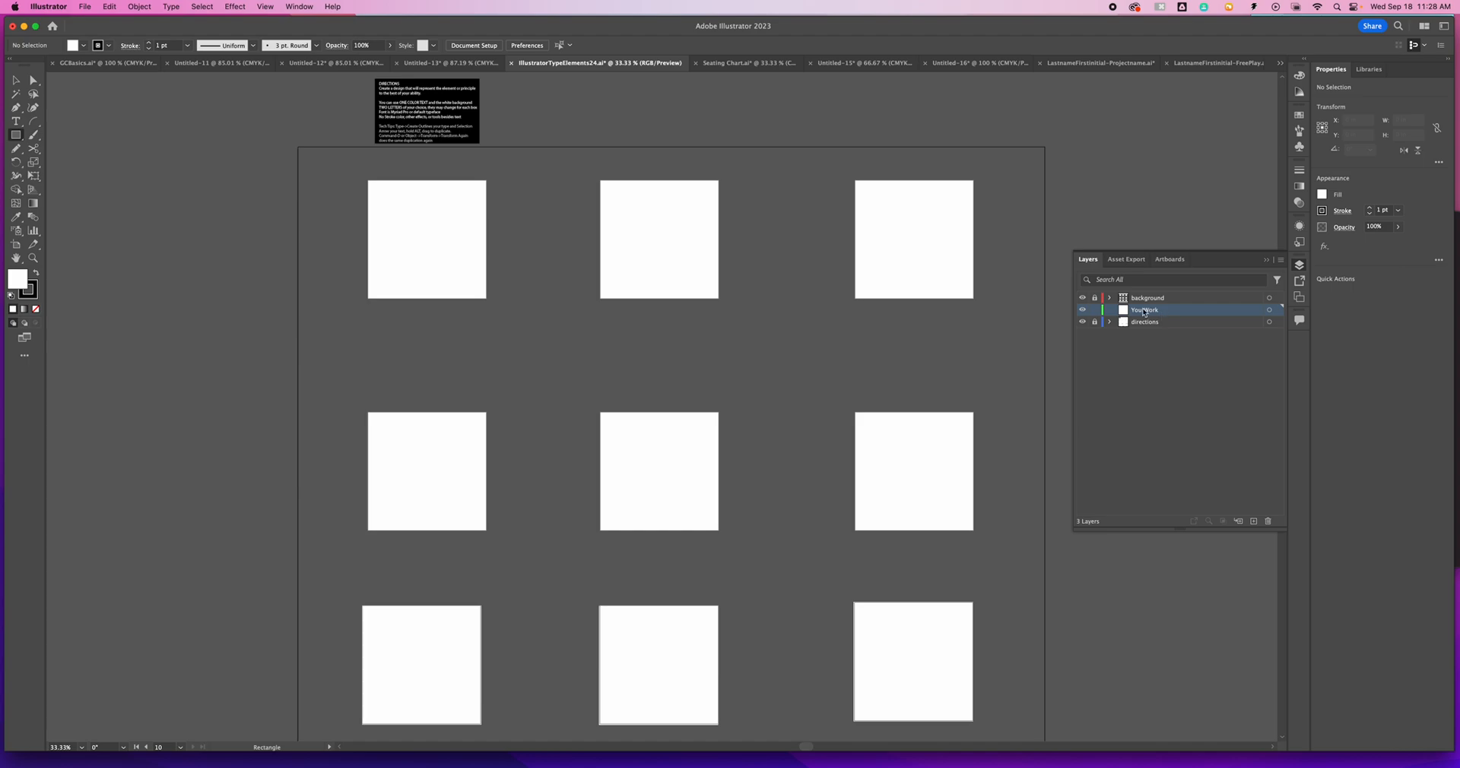
left_click(1083, 298)
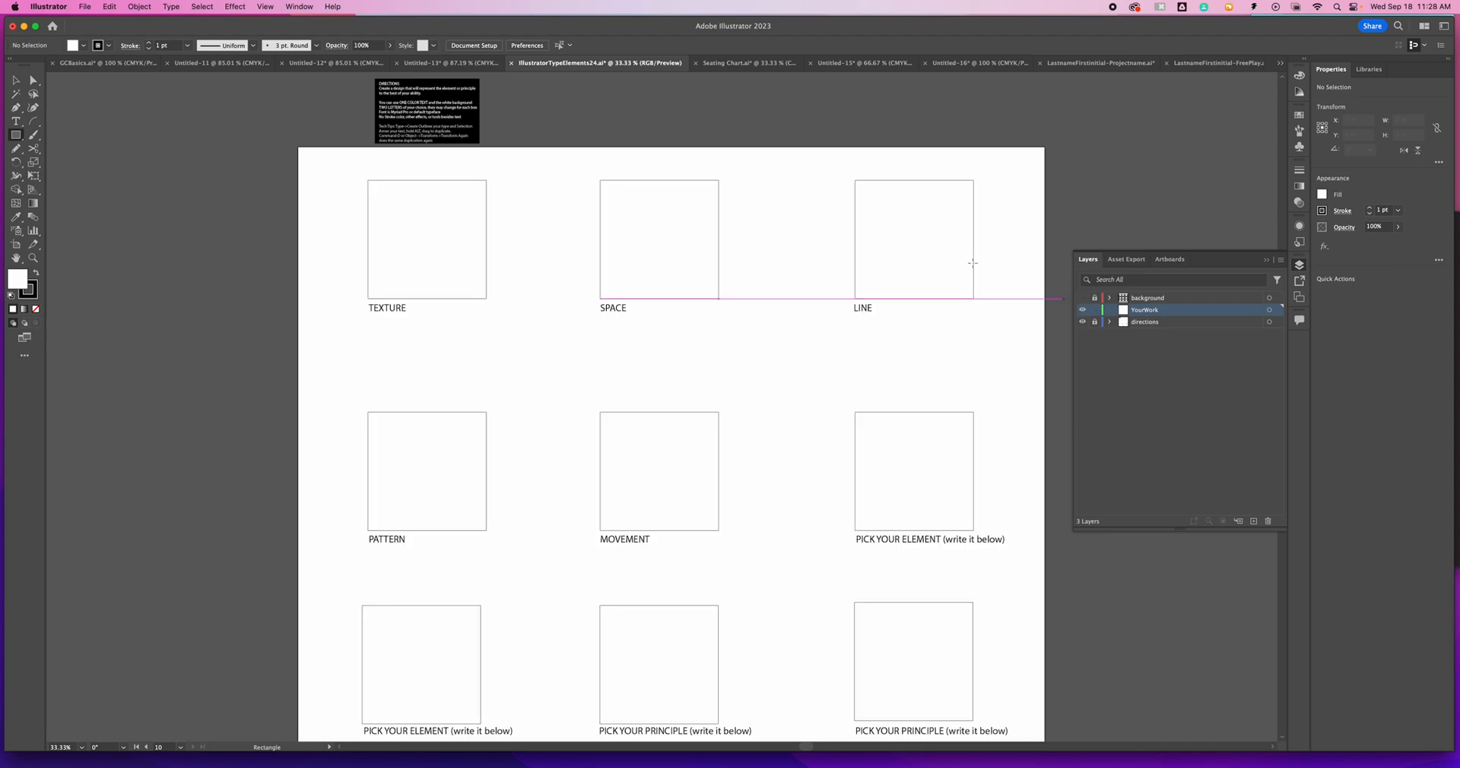
- Draw a test rectangle inside the LINE box on the YourWork layer and delete it
left_click(954, 278)
key("Escape")
left_click_drag(881, 242, 944, 280)
key("Delete")
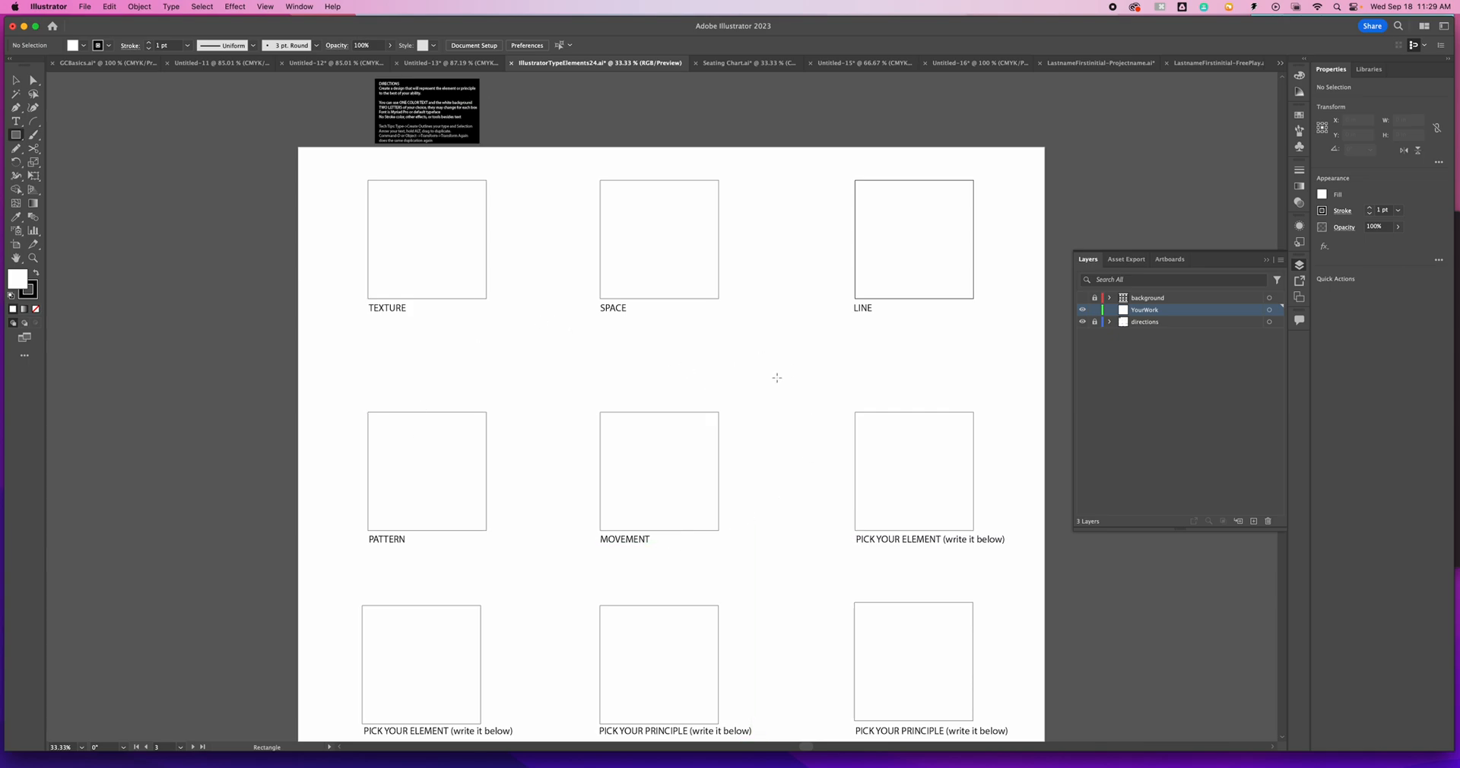
scroll(757, 370, "down", 5)
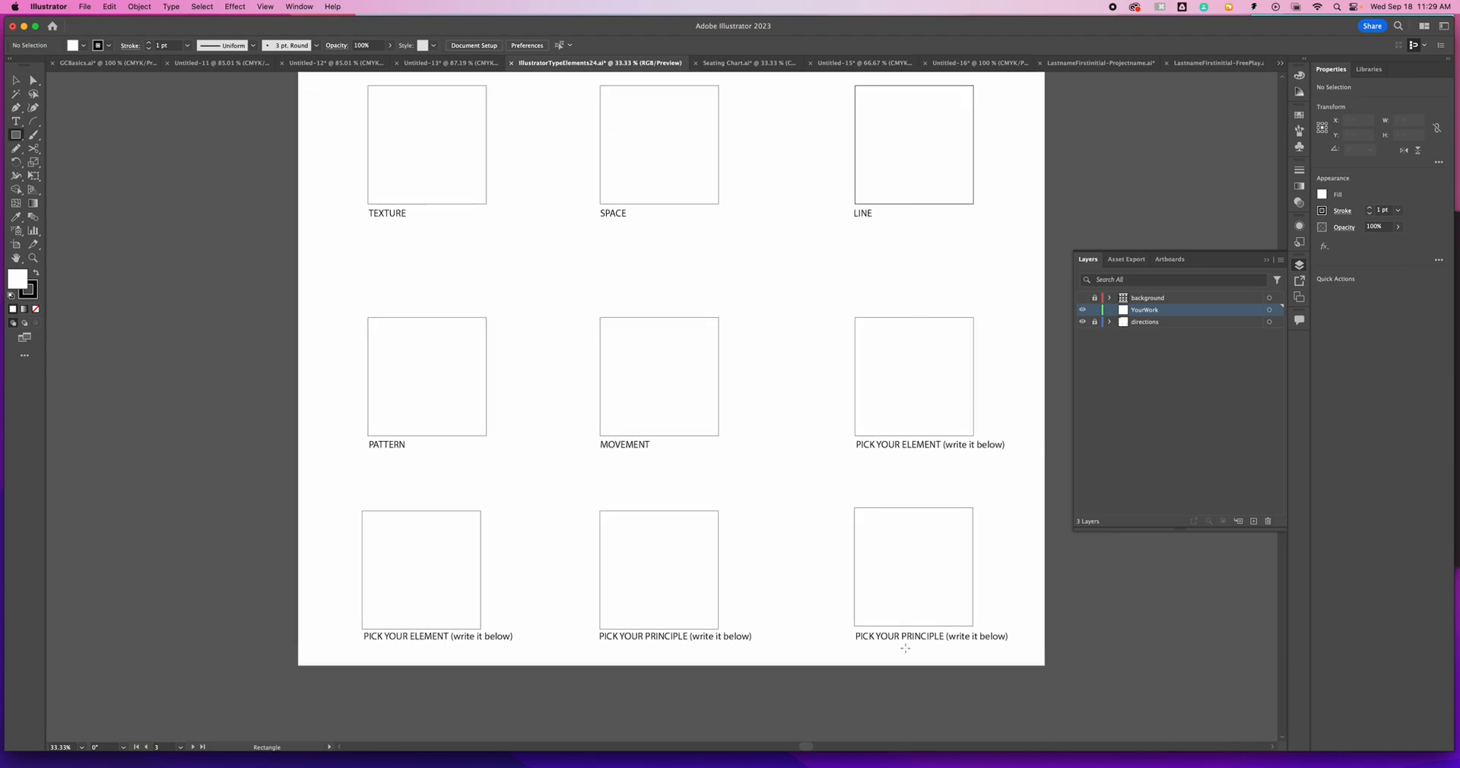
scroll(643, 527, "up", 4)
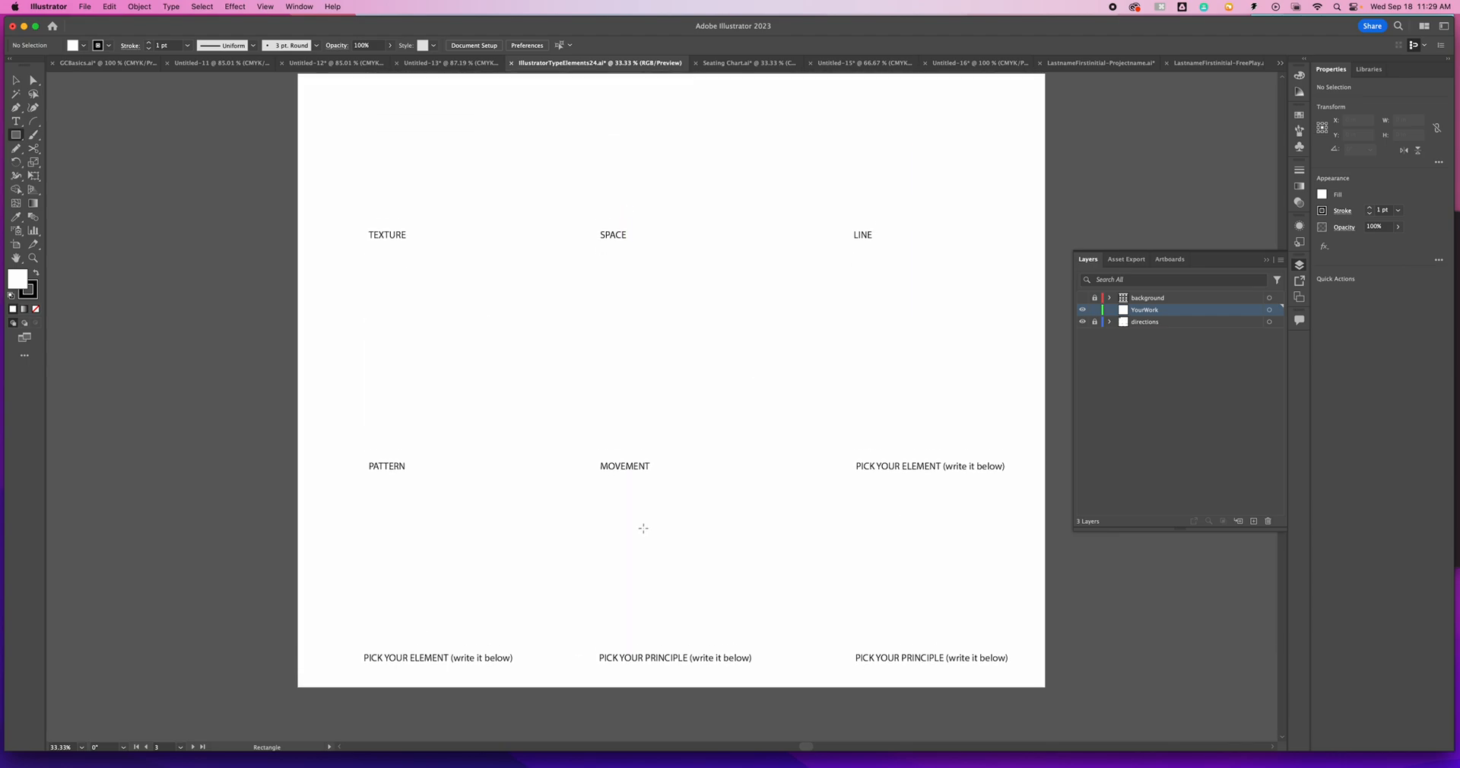
- Add the letter S as point type in the upper part of the PATTERN box, discarding the first dragged text area
left_click(15, 121)
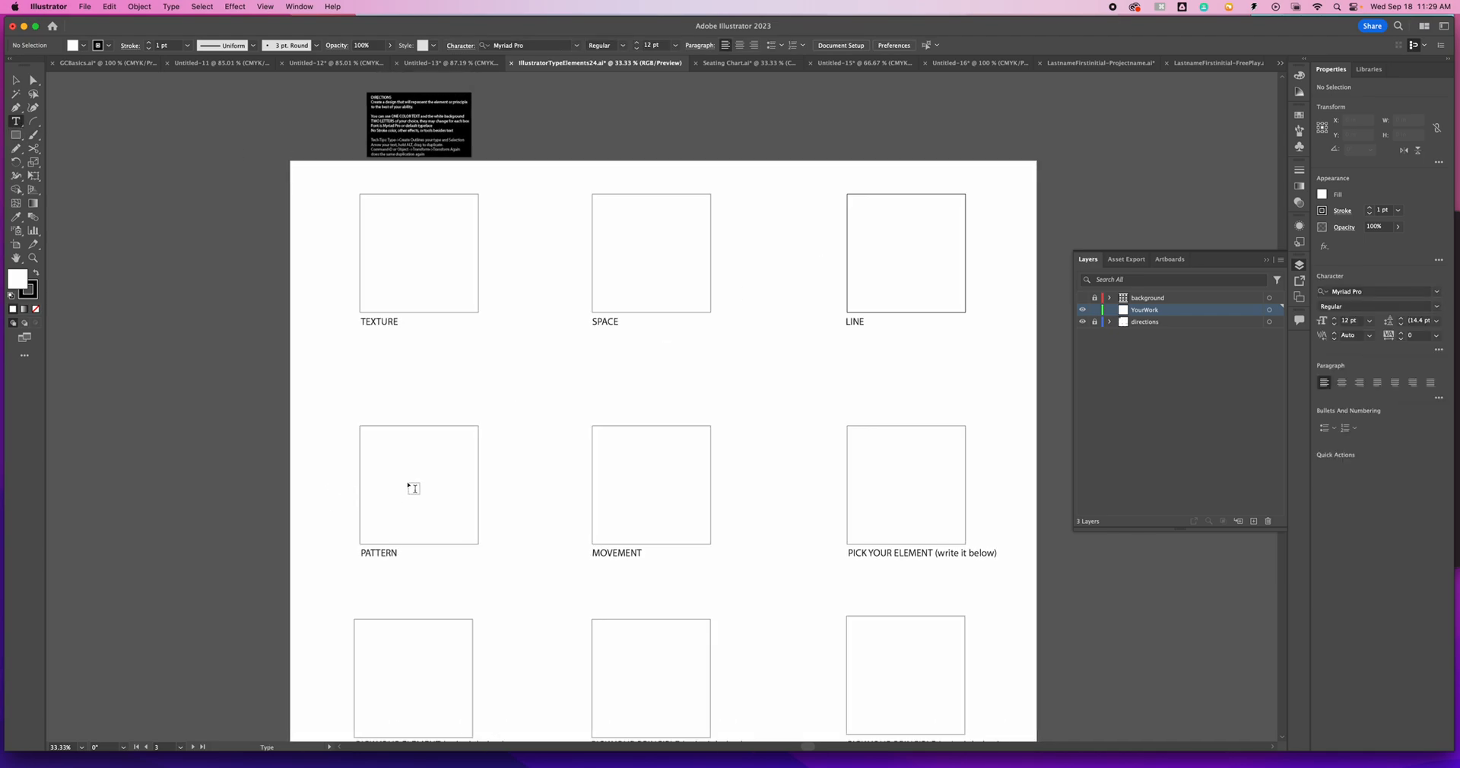
scroll(415, 489, "down", 2)
key("super+equal")
left_click_drag(418, 486, 908, 345)
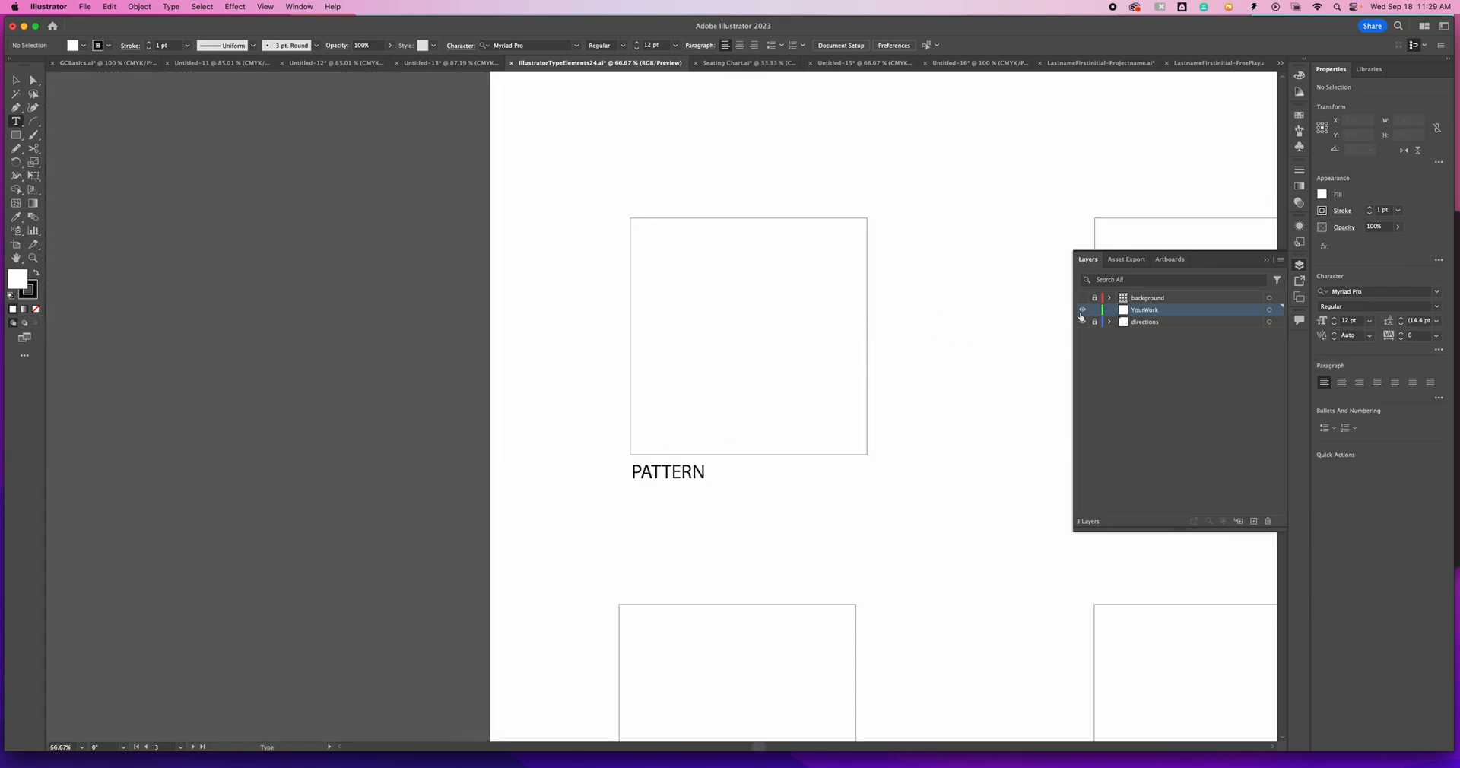
left_click_drag(687, 293, 815, 312)
key("super+z")
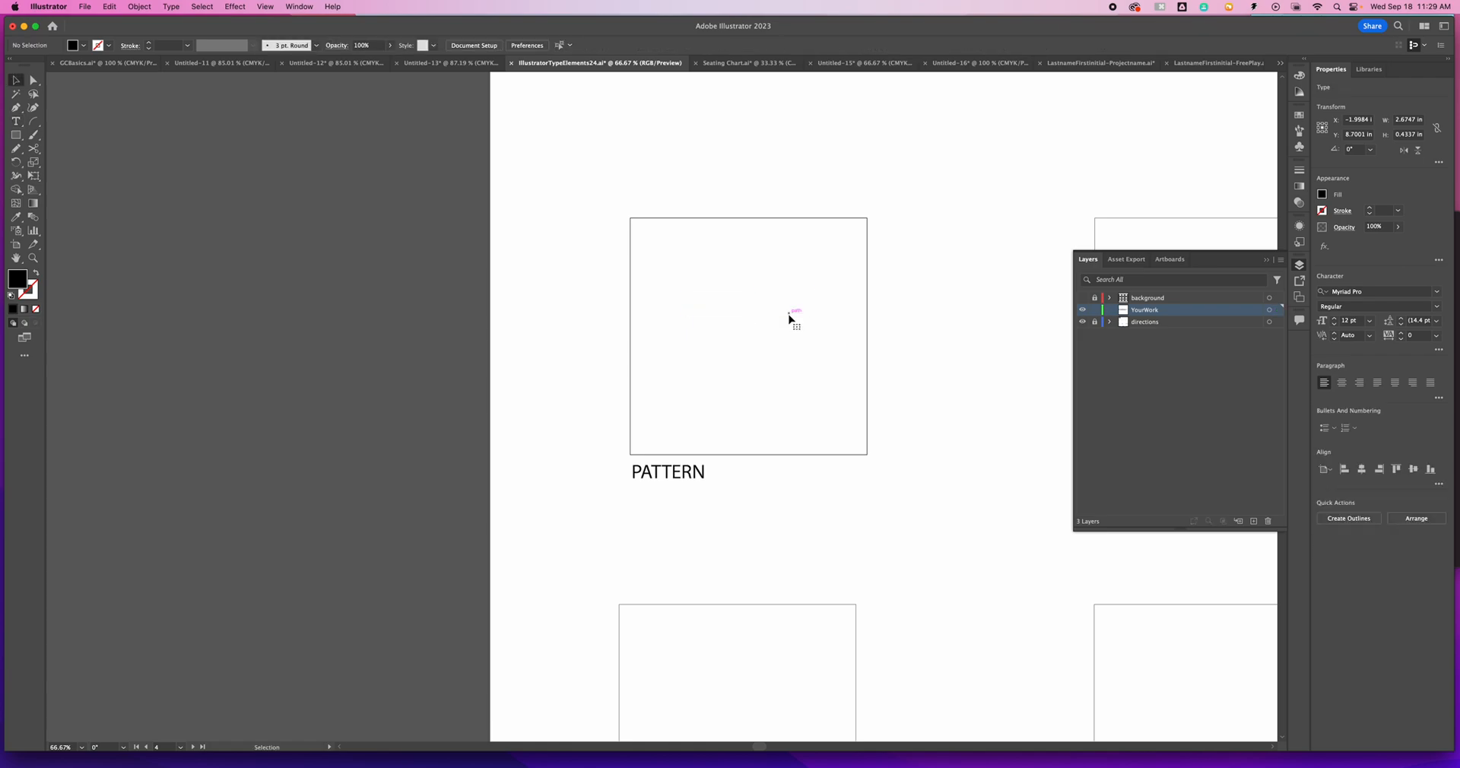
left_click(721, 257)
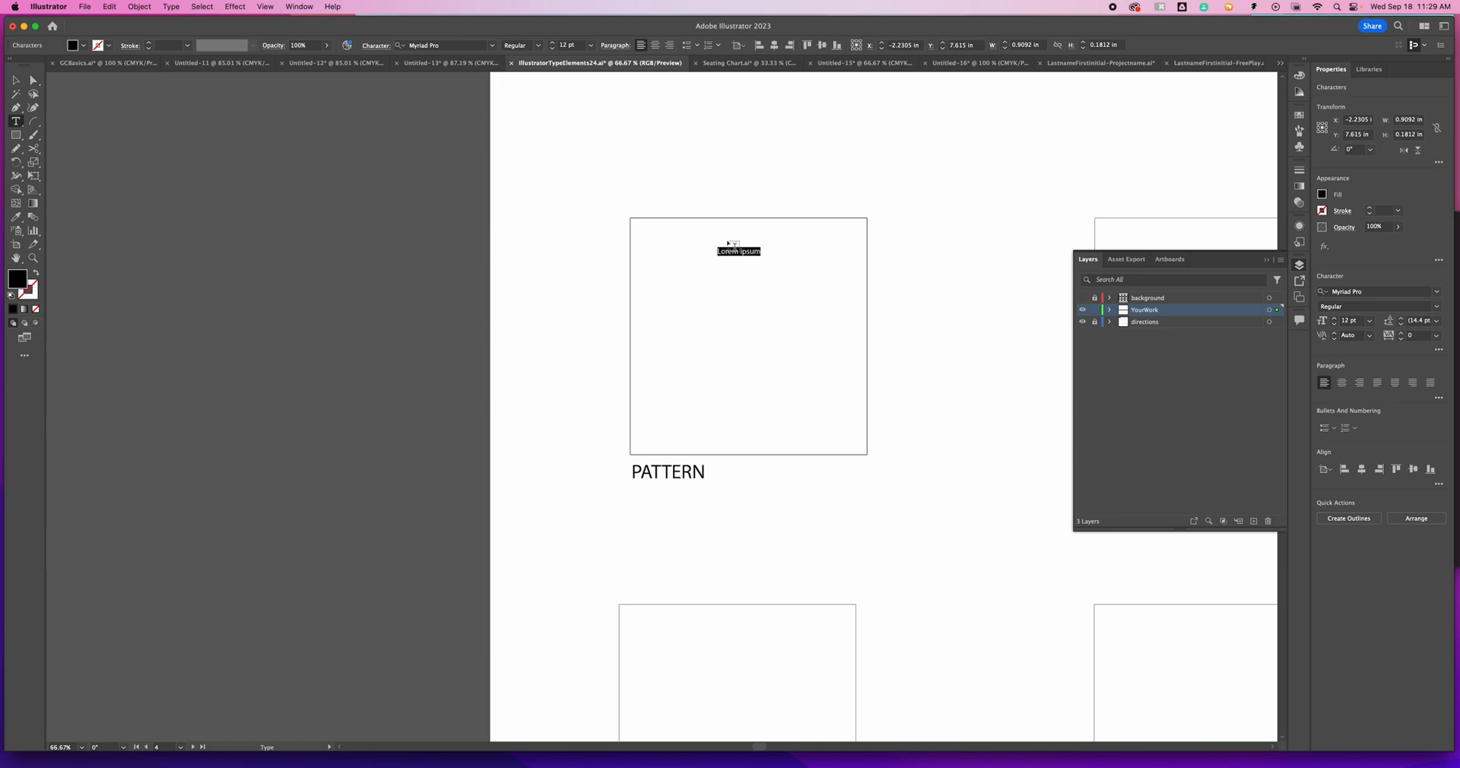
type("s")
key("Escape")
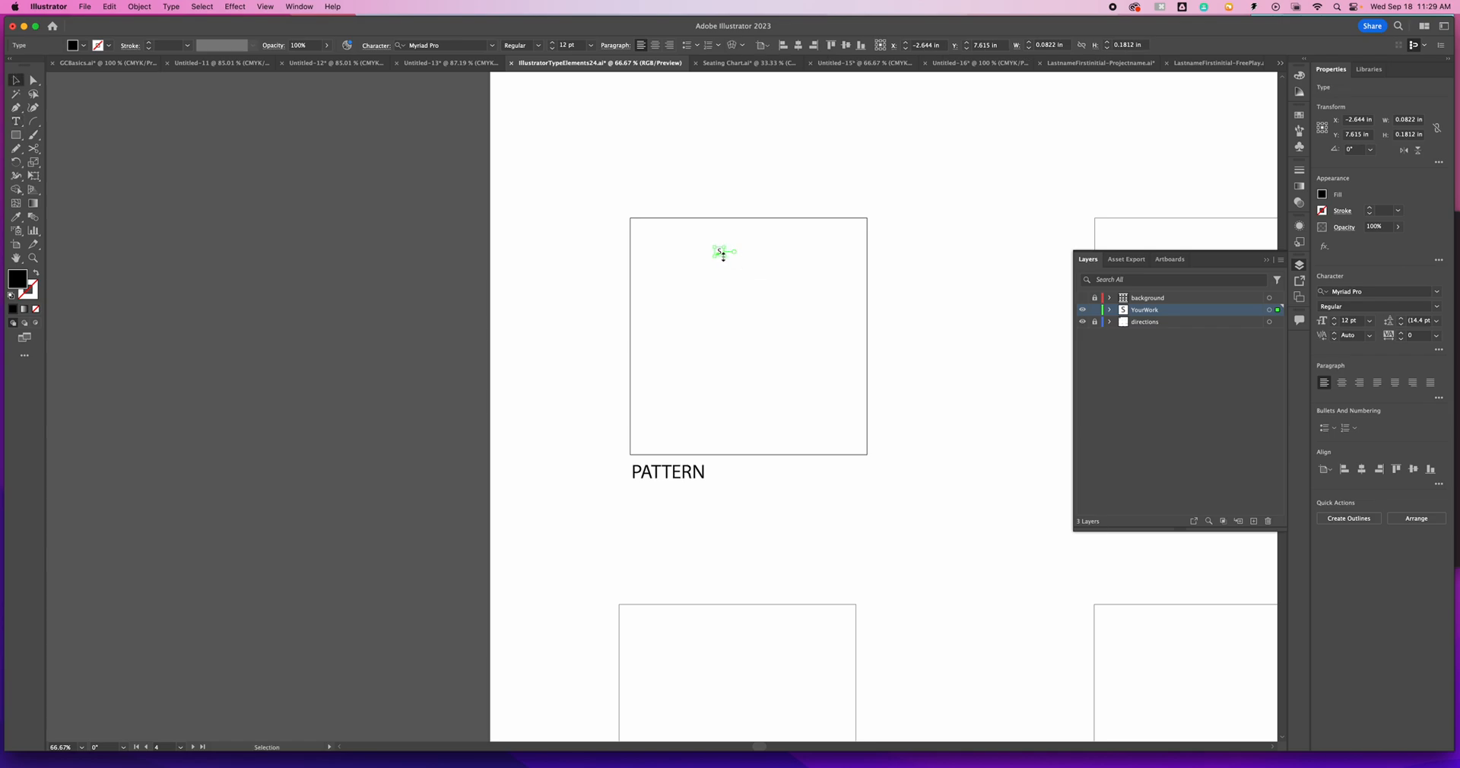
- Create a test block of area type overlapping the PATTERN box's upper-left corner and delete it
left_click(16, 122)
left_click_drag(557, 124, 677, 237)
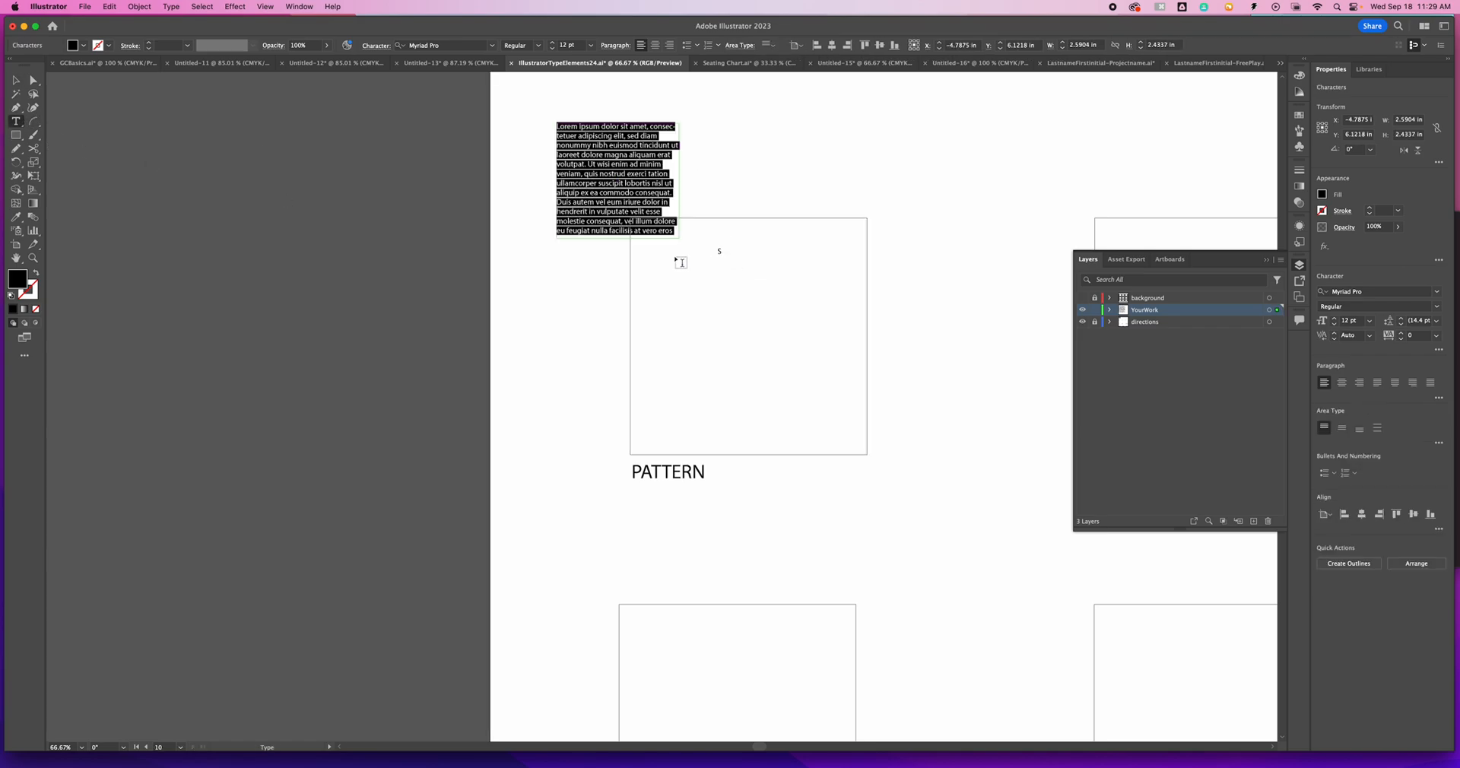
key("Escape")
key("Delete")
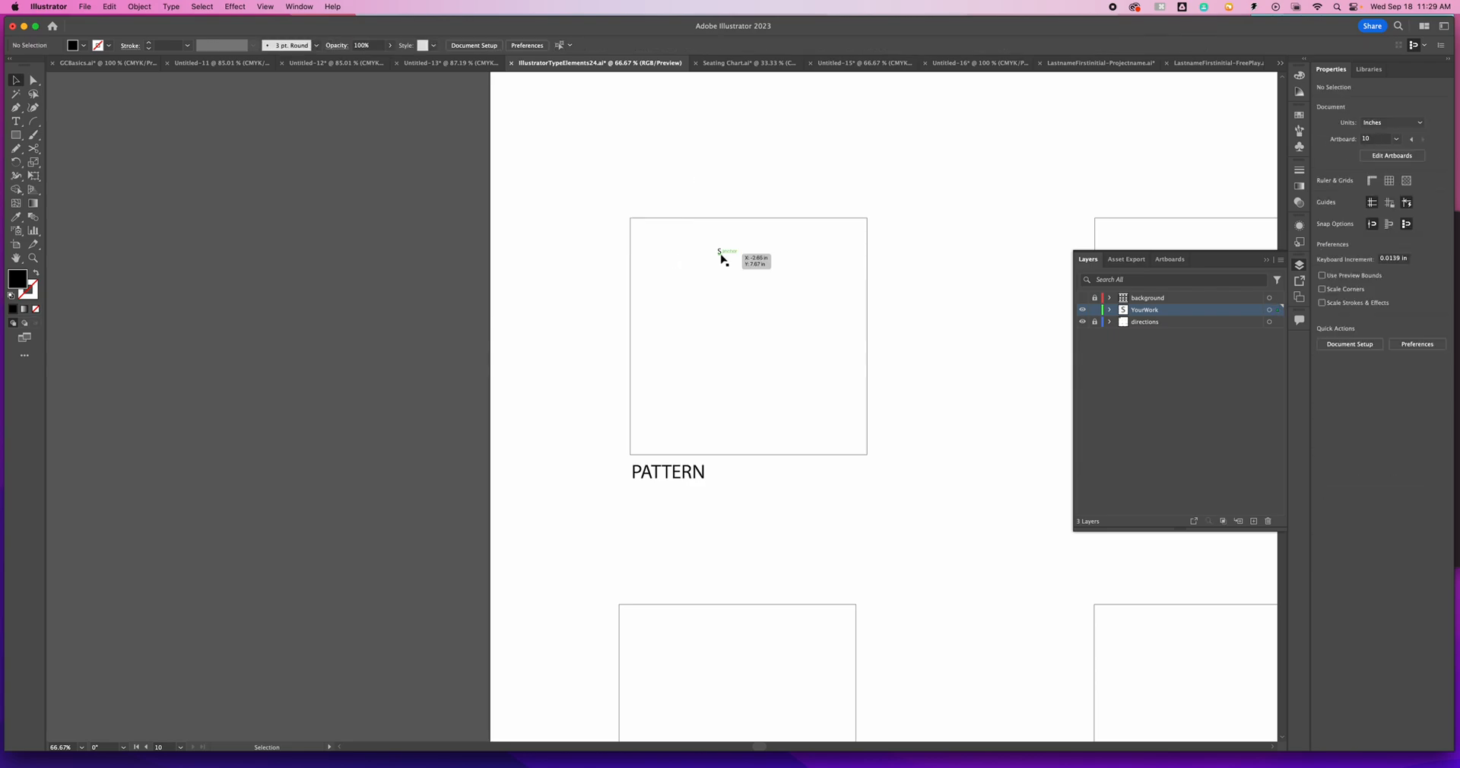
- Enlarge the letter S in the PATTERN box to 75 pt and move it toward the box's upper-left corner
left_click(720, 251)
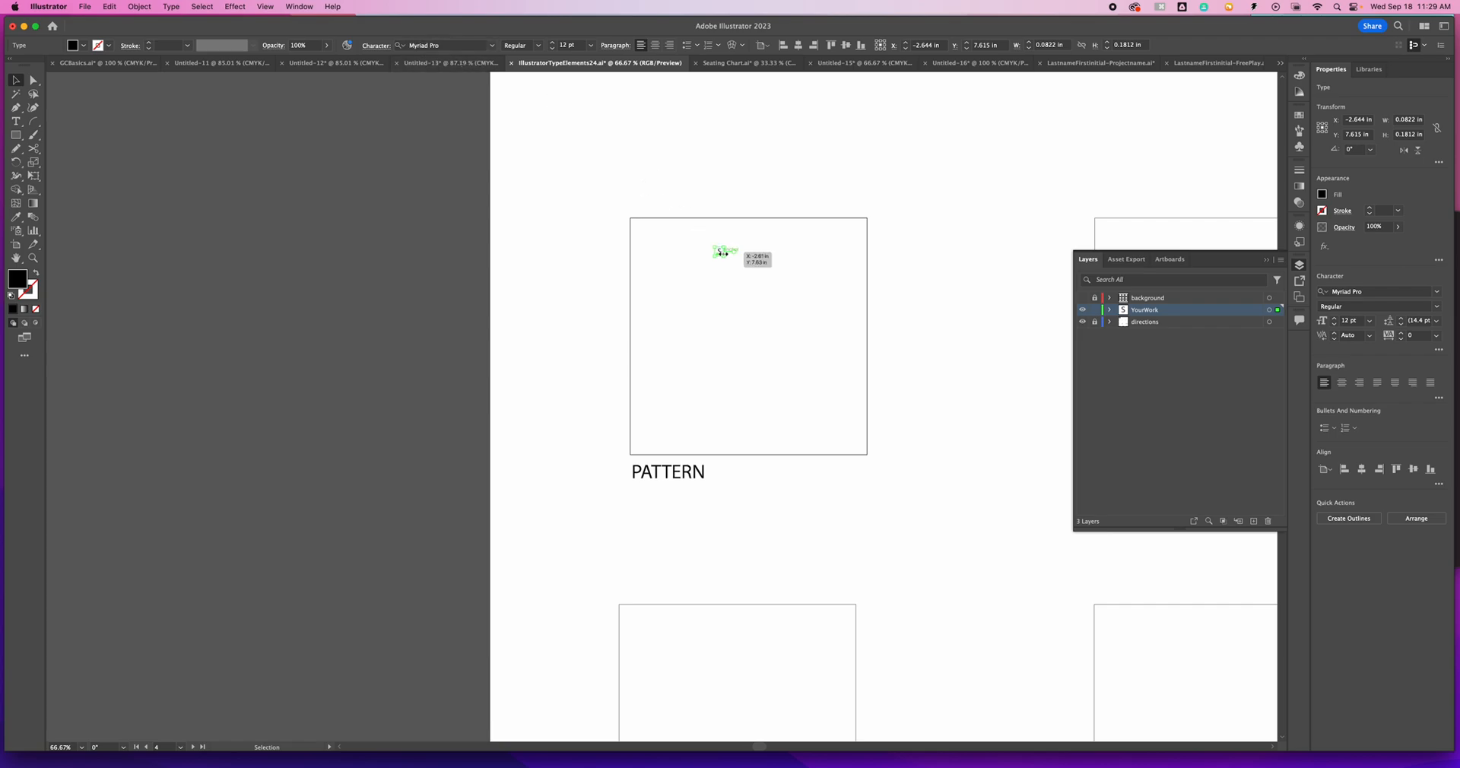
left_click(553, 43)
left_click_drag(728, 260, 741, 292)
left_click(552, 48)
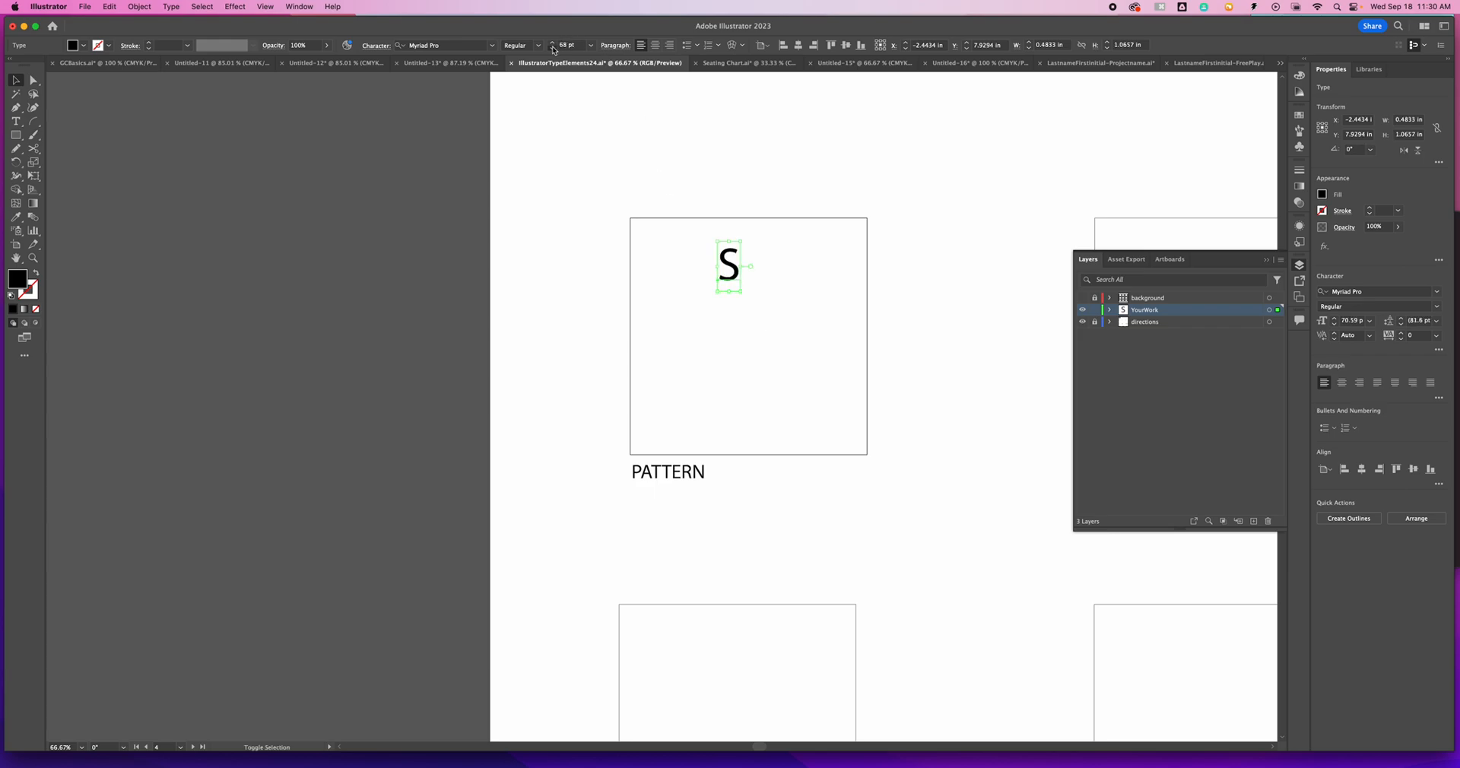
left_click(553, 44)
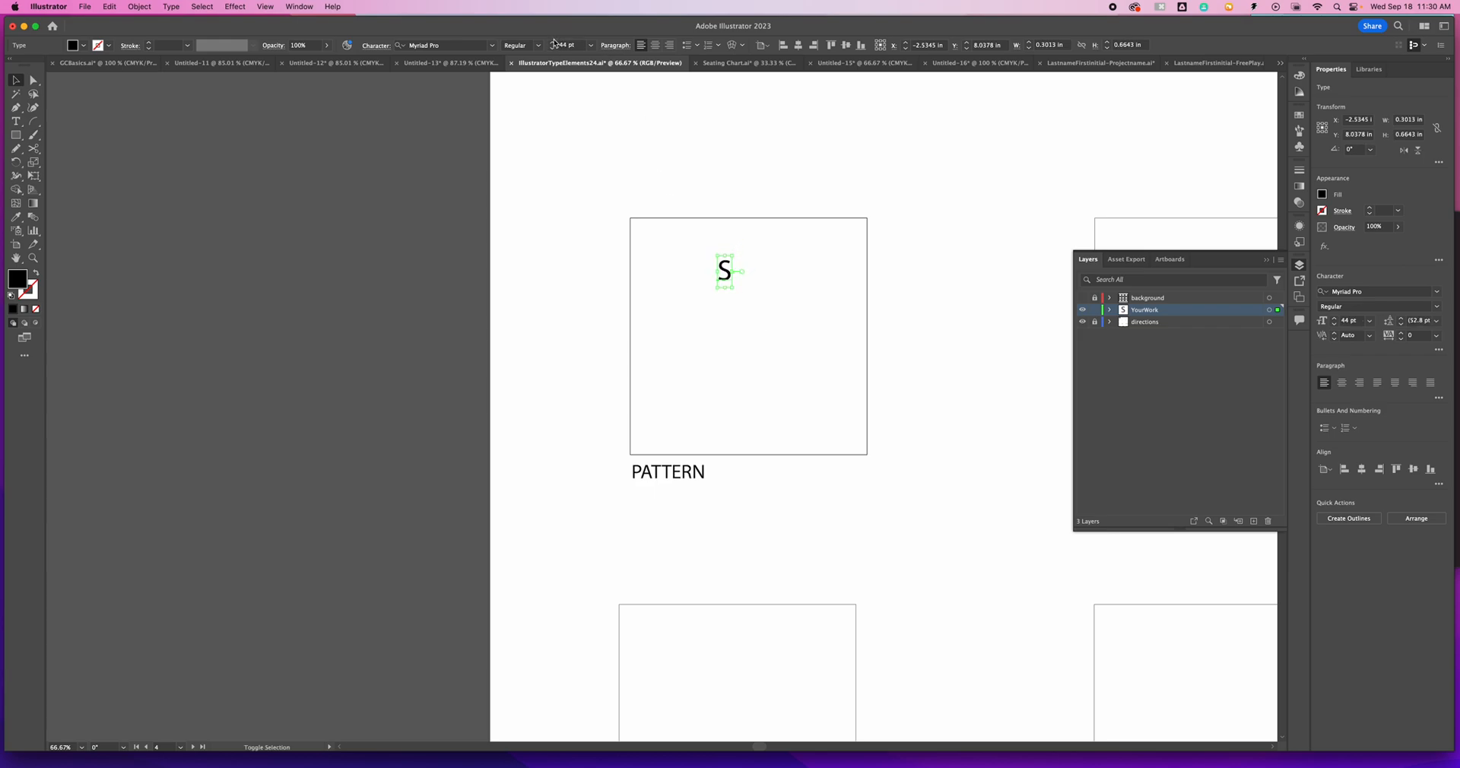
left_click(552, 44)
left_click(553, 44)
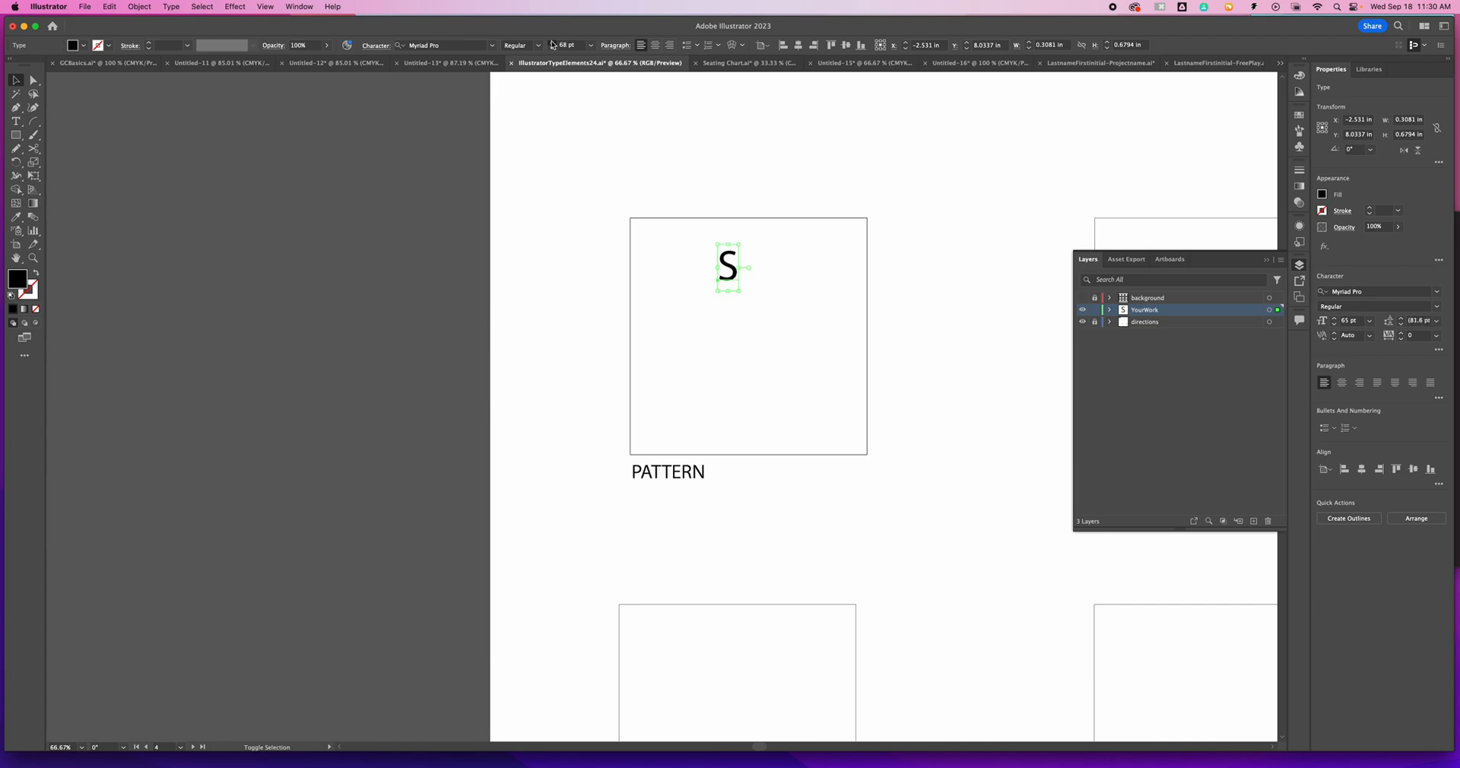
left_click(553, 43)
left_click(553, 43)
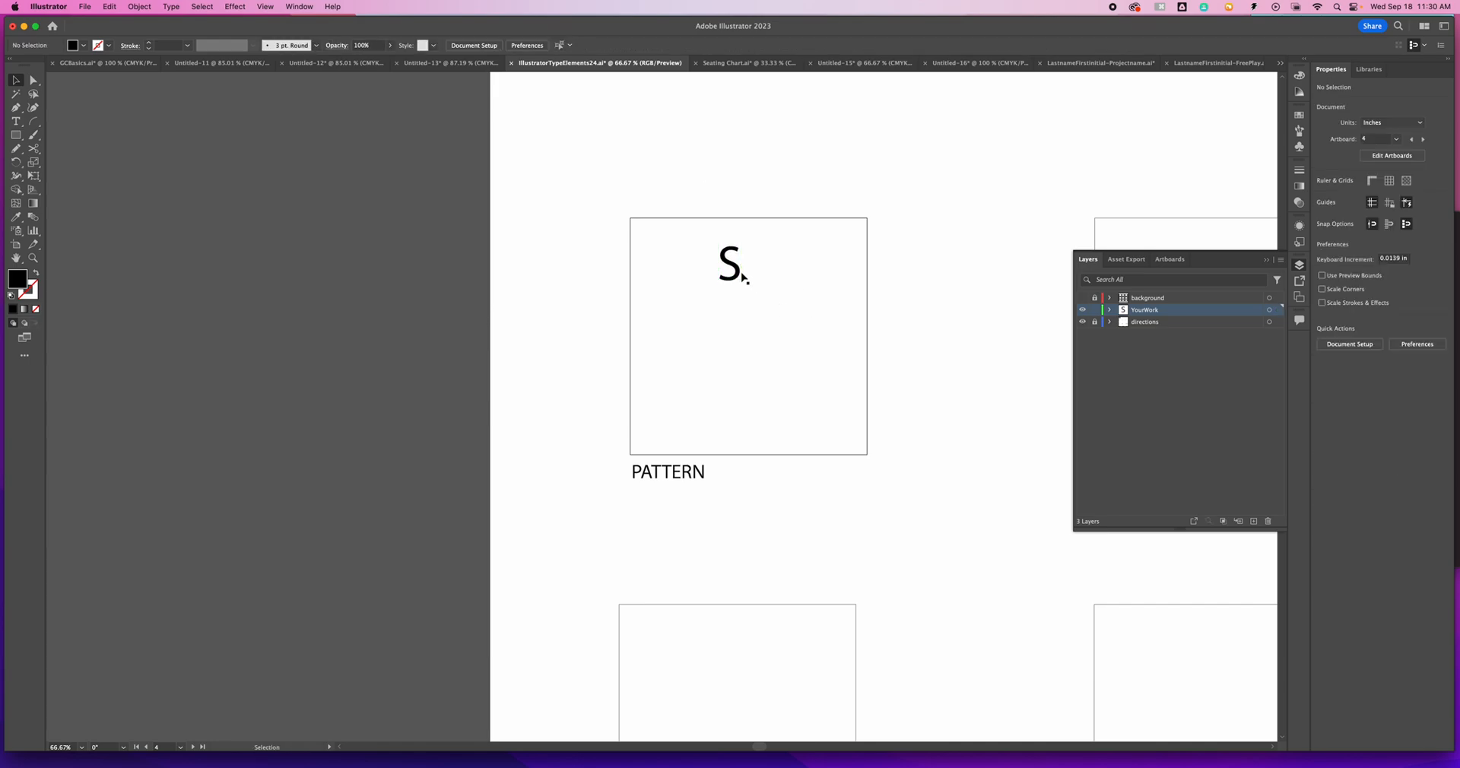
left_click_drag(737, 278, 681, 278)
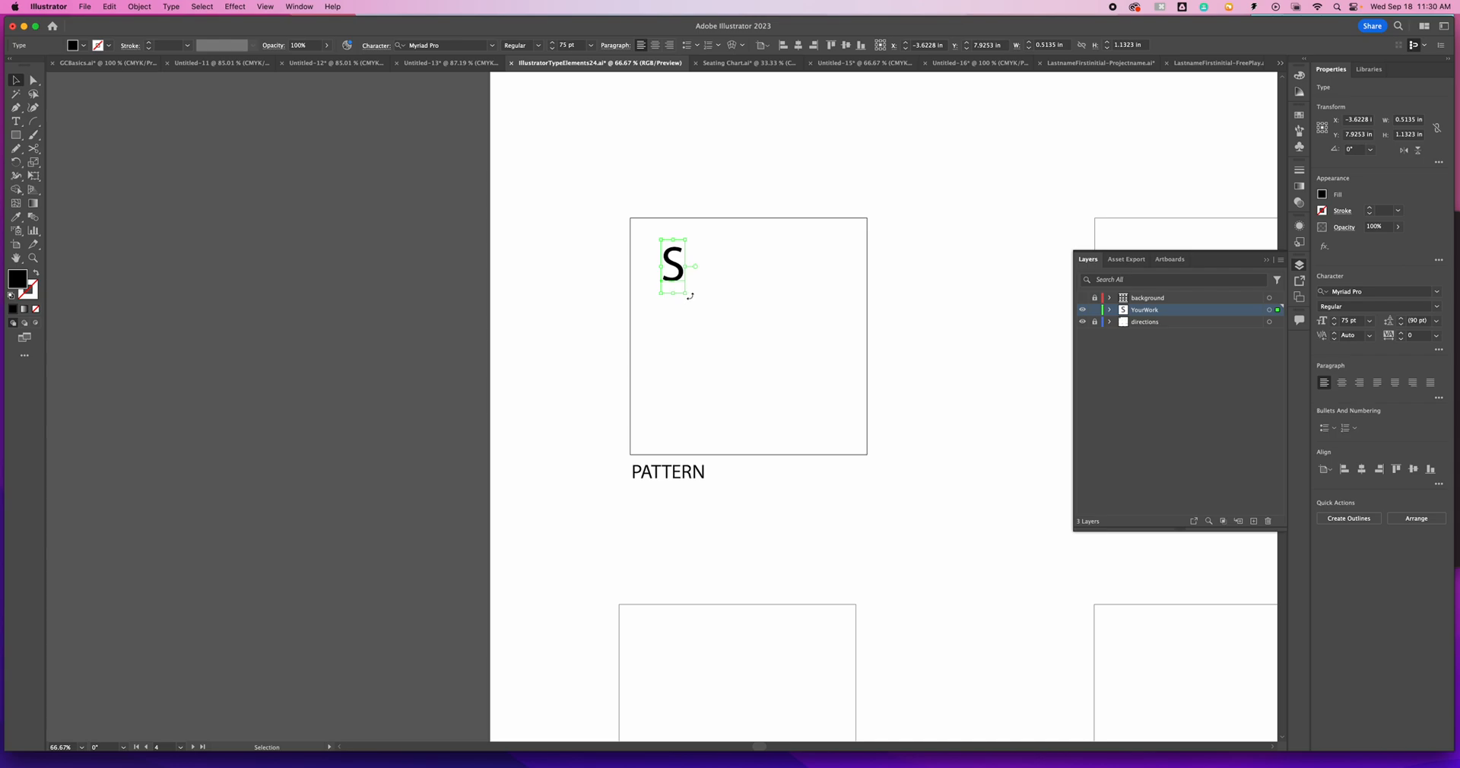
- Scale the S up to about 94 pt and place a duplicate outside the PATTERN box, to its left
mouse_move(686, 293)
left_mouse_down()
mouse_move(704, 303)
mouse_move(689, 290)
left_mouse_up()
left_click_drag(683, 278, 526, 270)
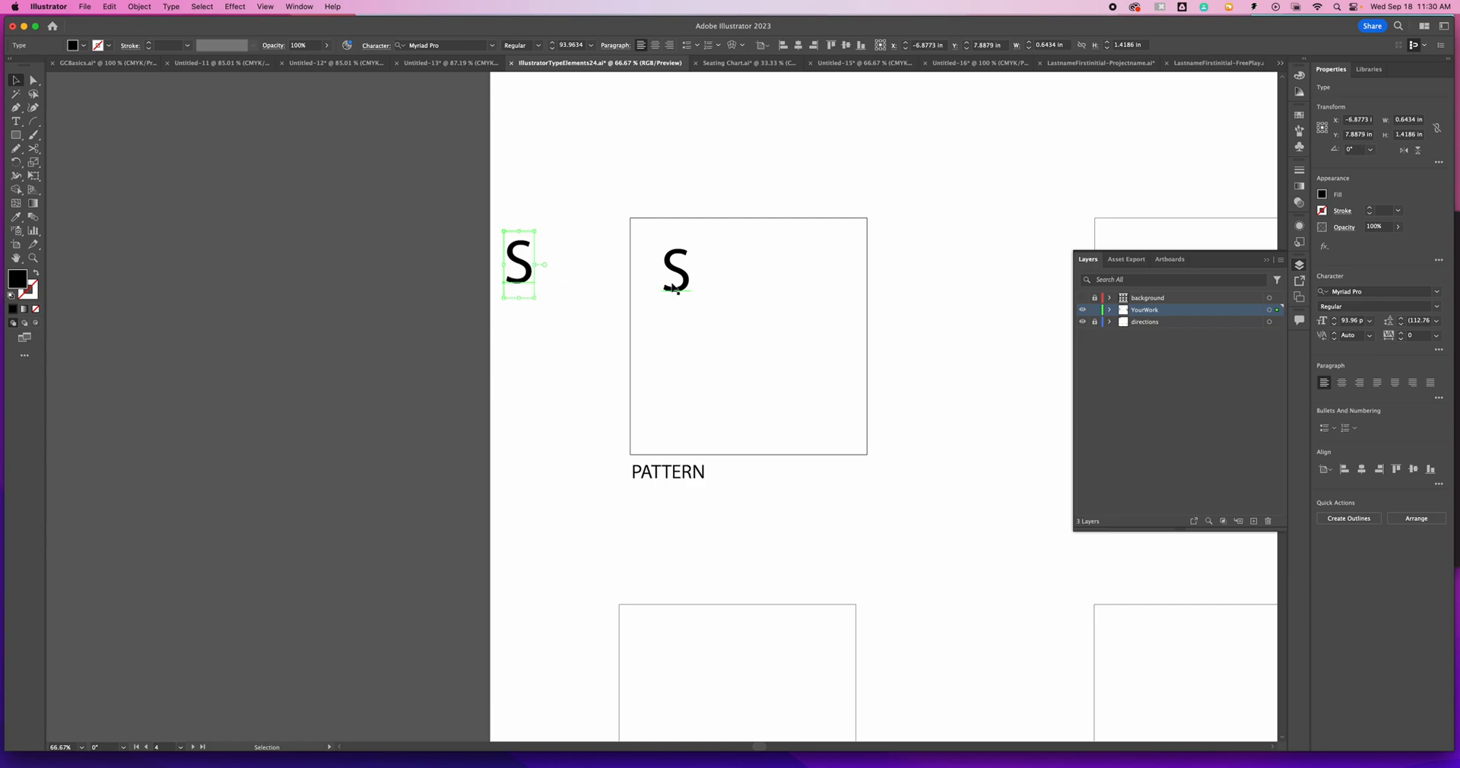
- Place two more duplicates of the S outside the PATTERN box and delete them, keeping only the first spare copy
left_click_drag(675, 276, 637, 313)
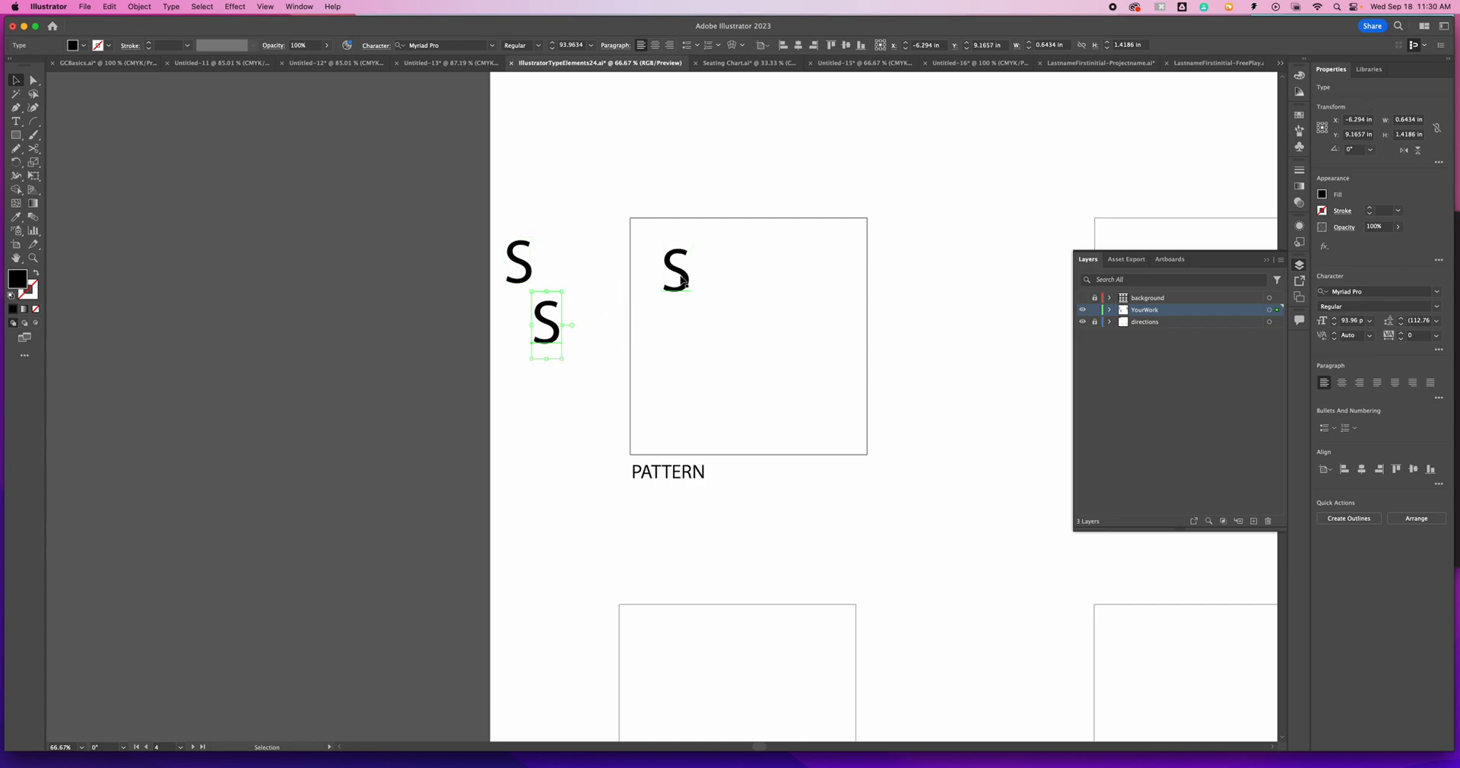
left_click_drag(668, 254, 578, 293)
key("Delete")
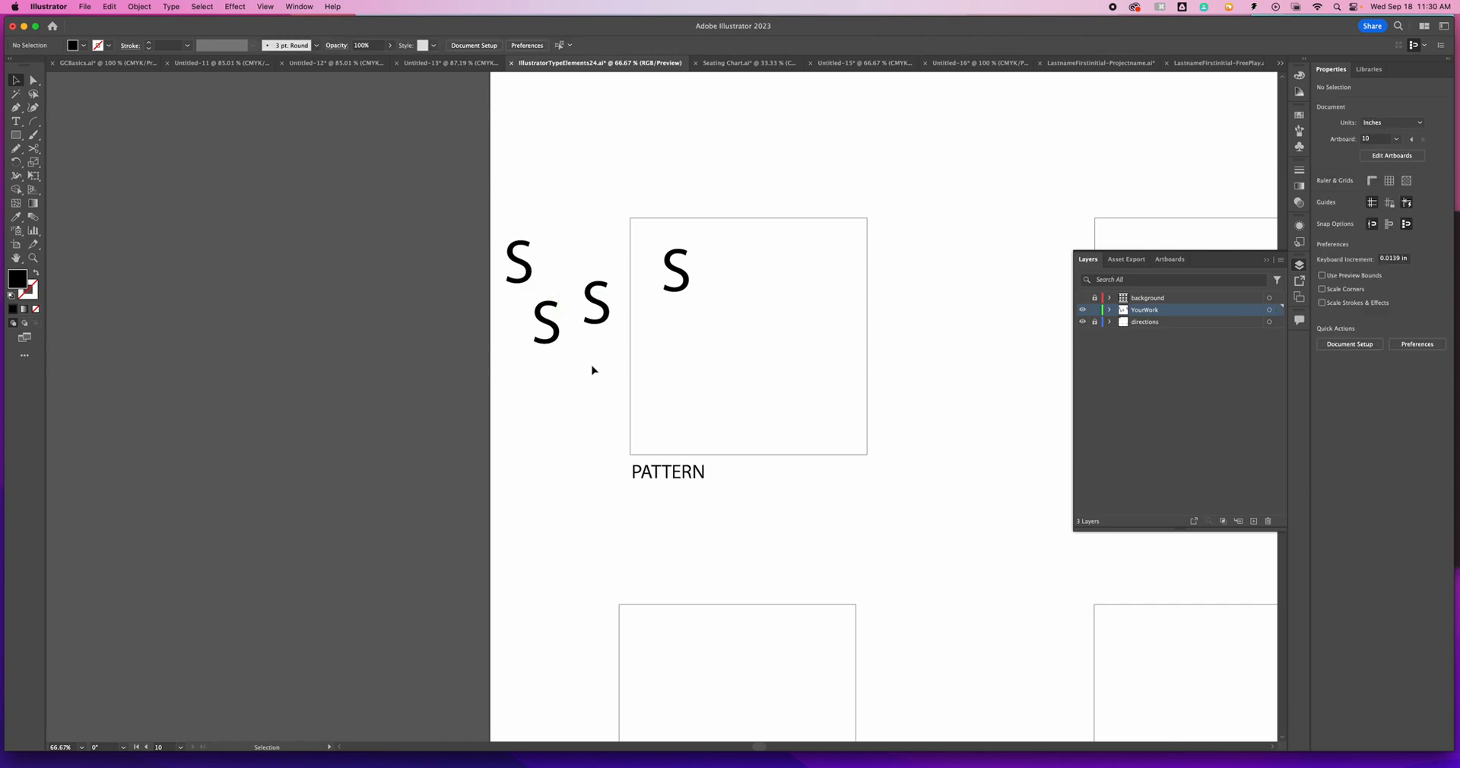
left_click(597, 308)
key("Delete")
left_click(546, 323)
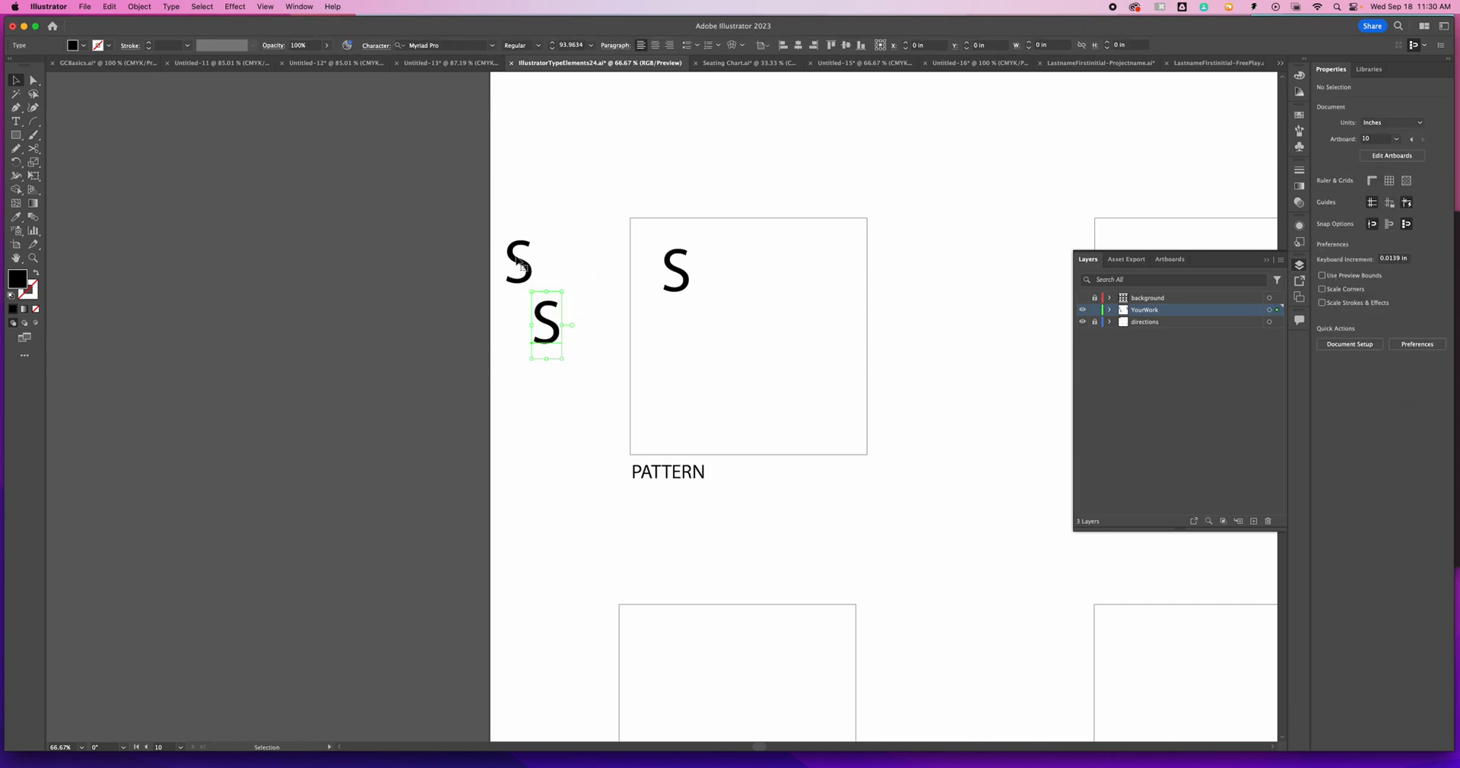
key("Delete")
- Move the S inside the PATTERN box close to its upper-left corner and convert it to outlines
mouse_move(536, 280)
left_mouse_down()
mouse_move(562, 279)
mouse_move(546, 292)
left_mouse_up()
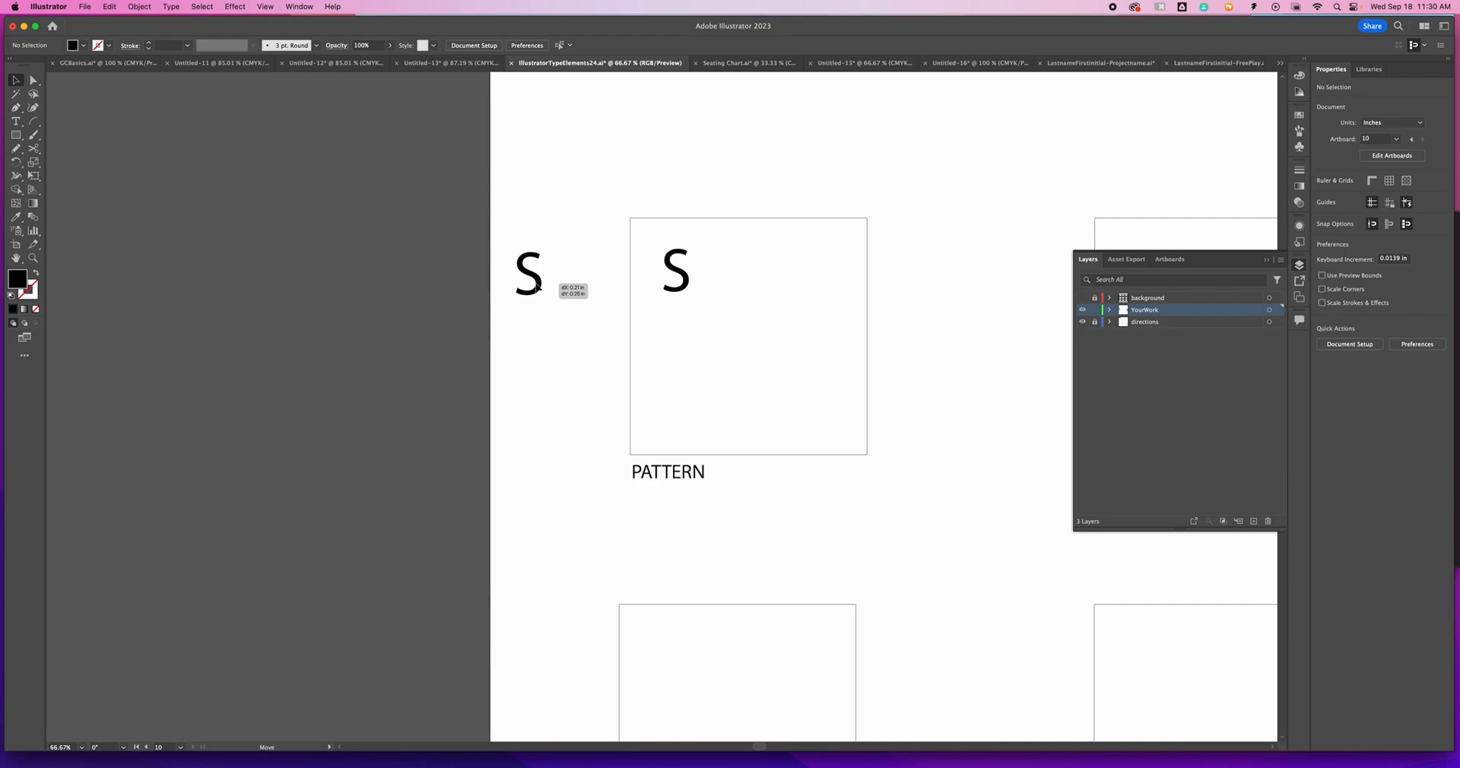
left_click(685, 281)
left_click_drag(686, 283, 662, 267)
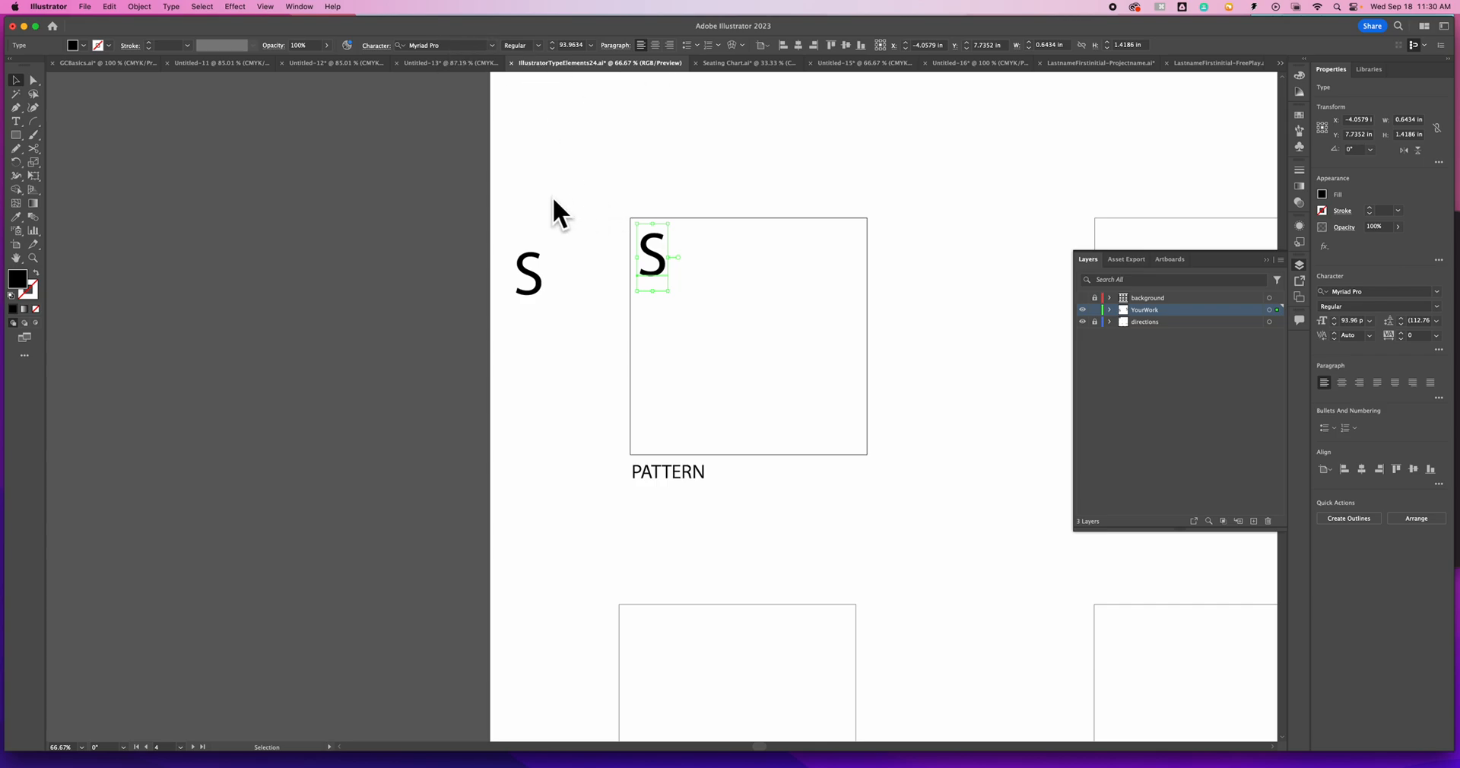
left_click(171, 7)
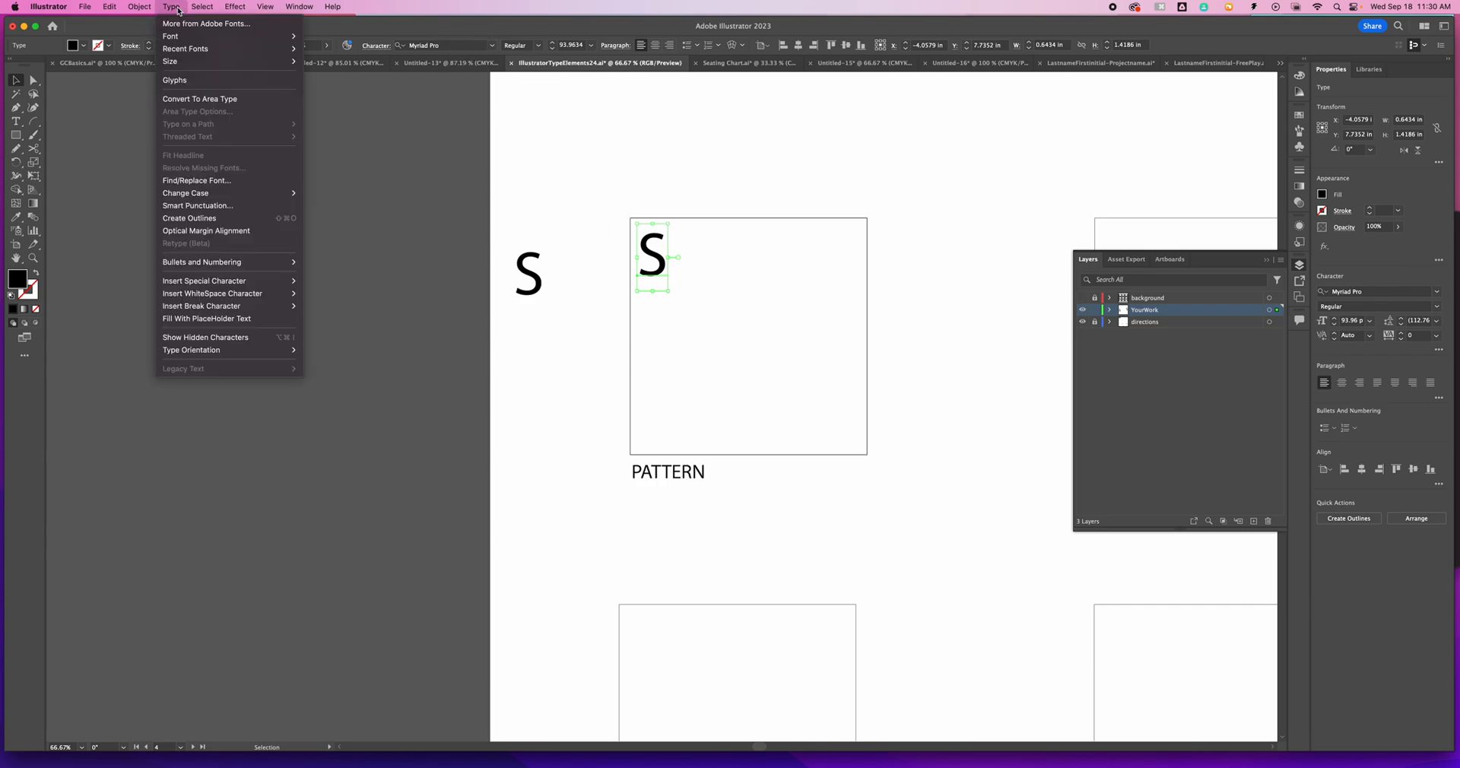
left_click(220, 219)
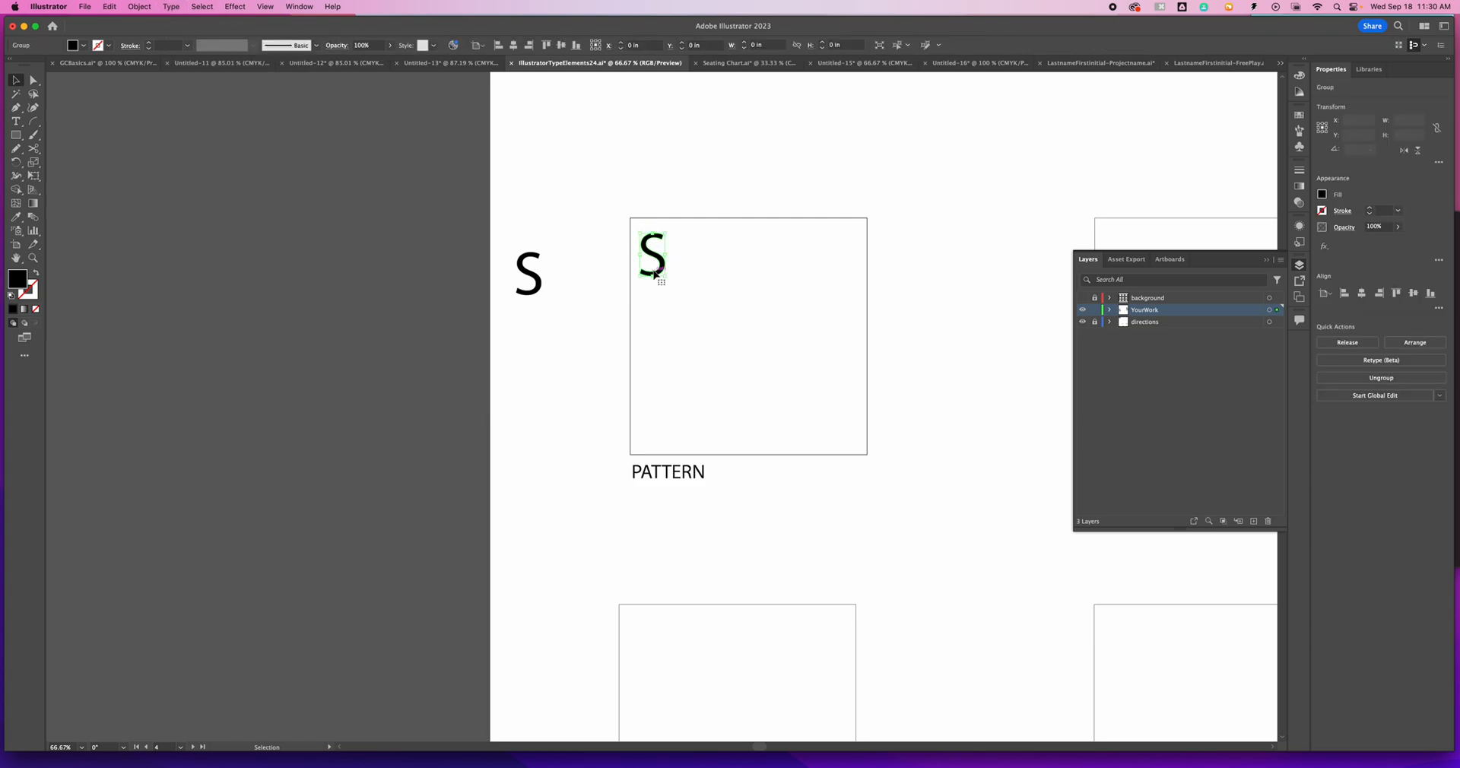
- Examine the outlined S in the PATTERN box up close beside the live-type S
key("super+equal")
key("super+equal")
key("super+equal")
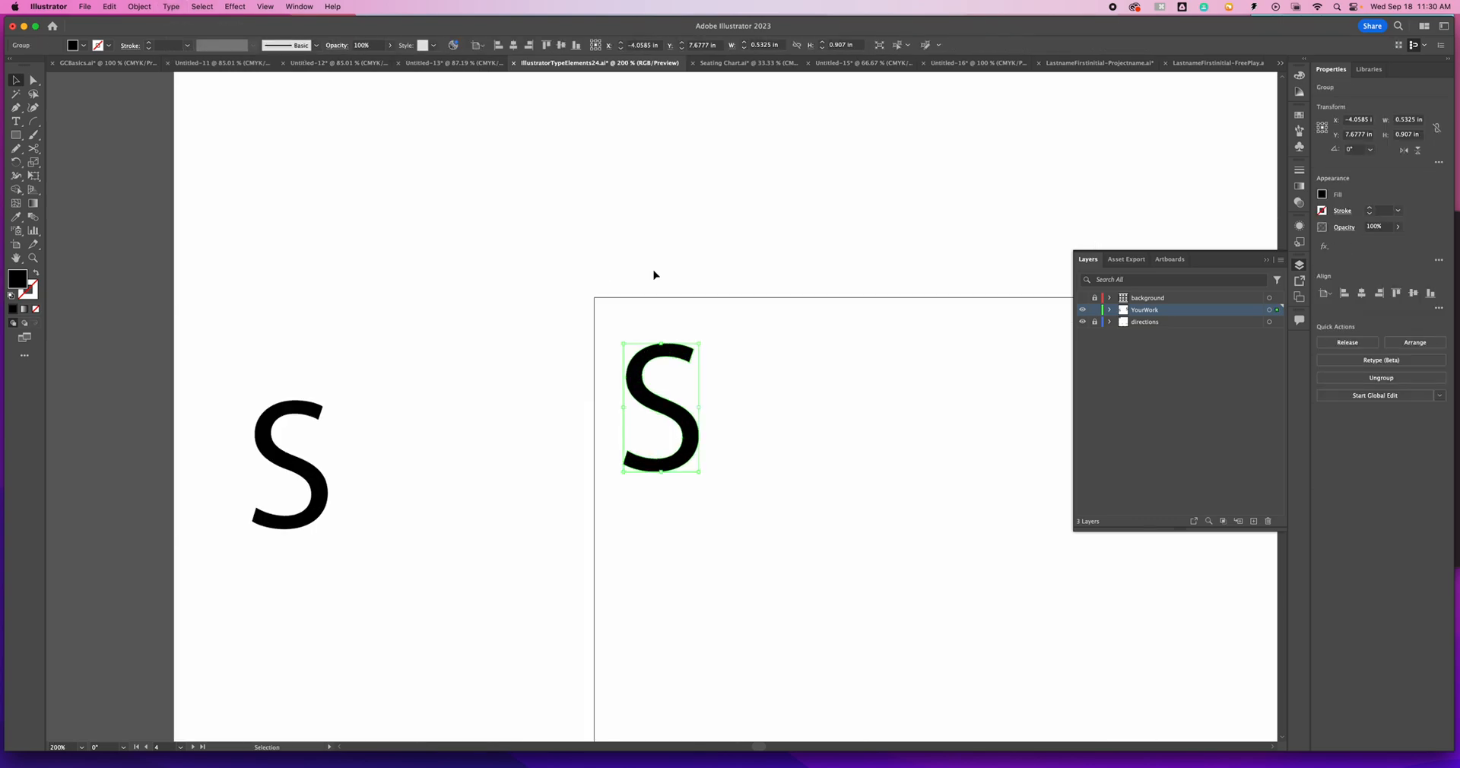
left_click(735, 408)
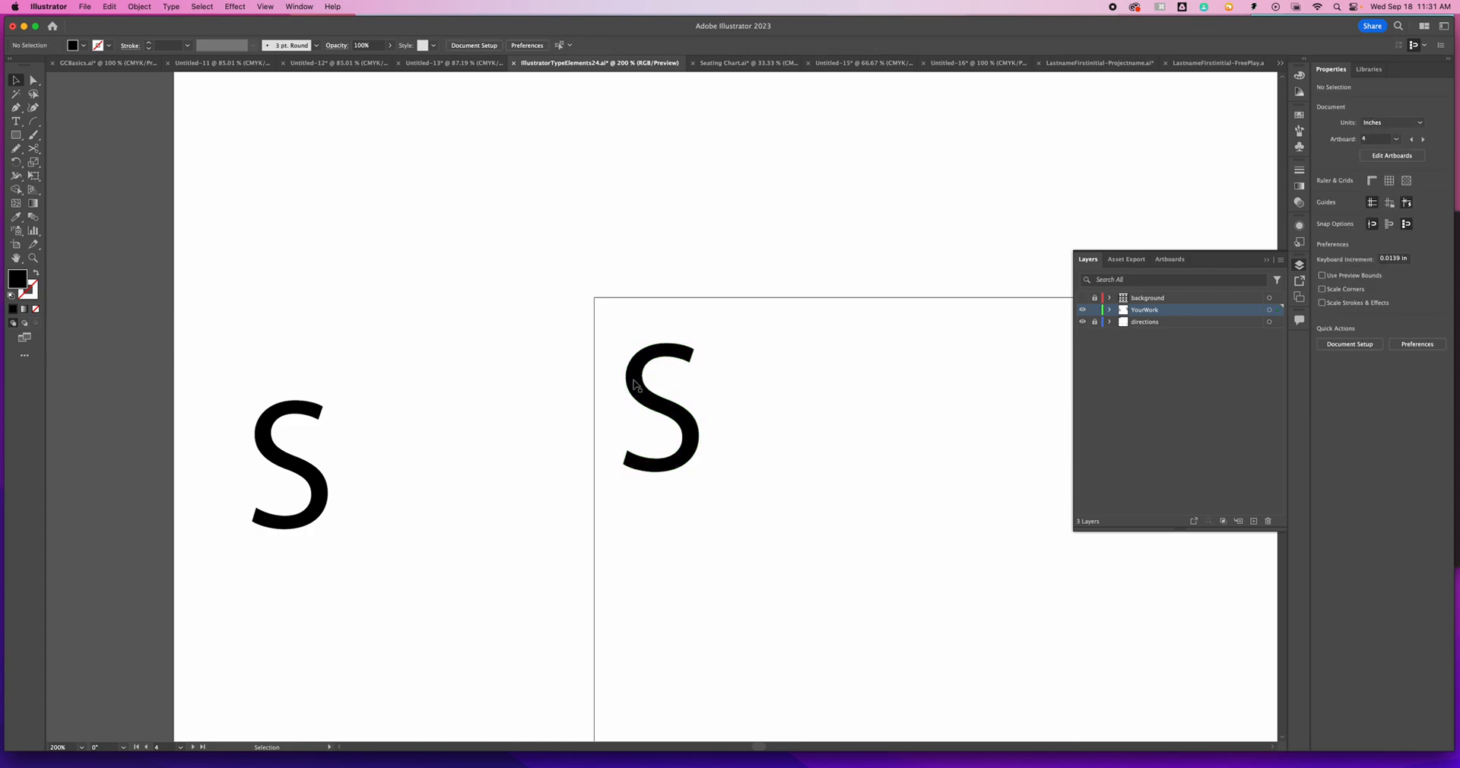
scroll(561, 225, "down", 5)
scroll(560, 225, "right", 5)
key("super+minus")
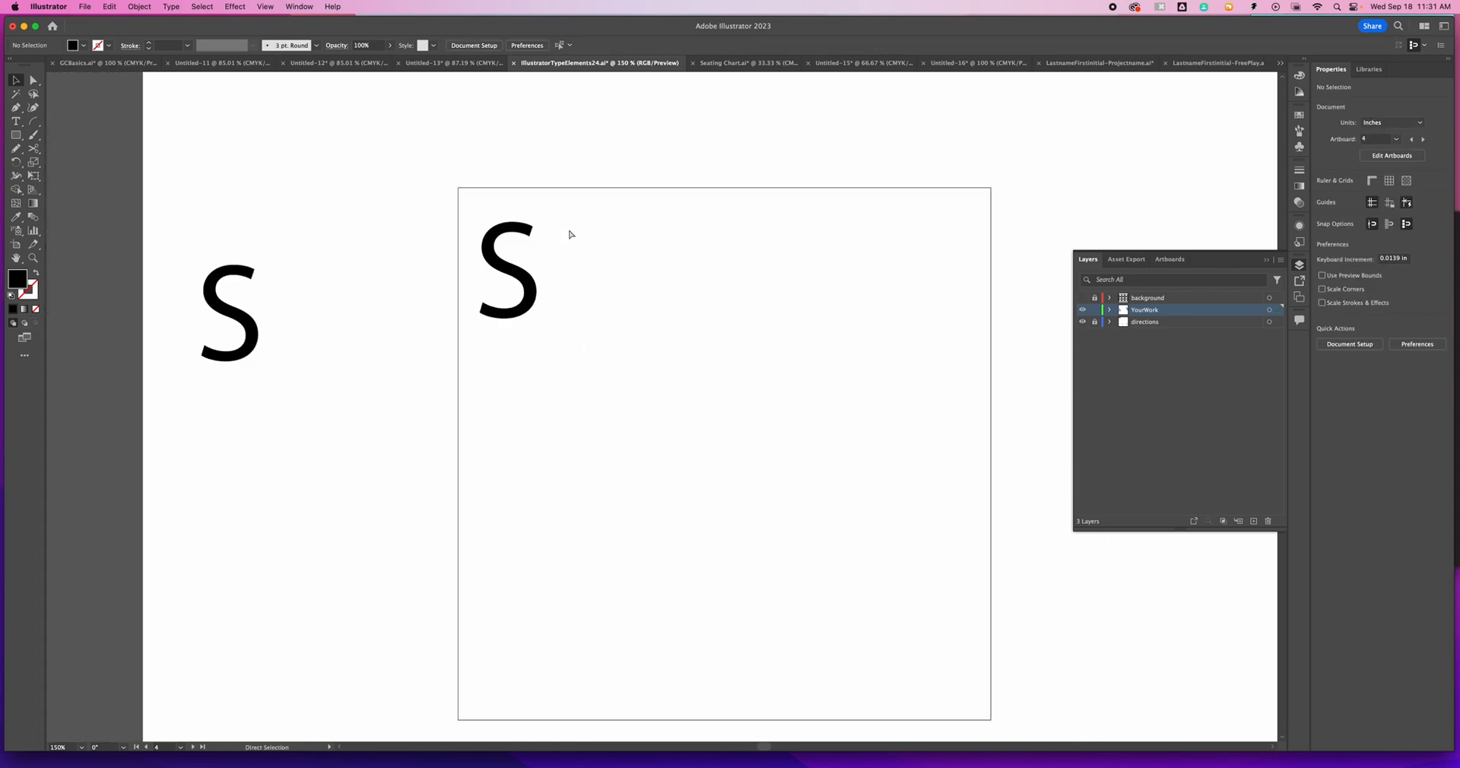
key("super+minus")
key("super+minus")
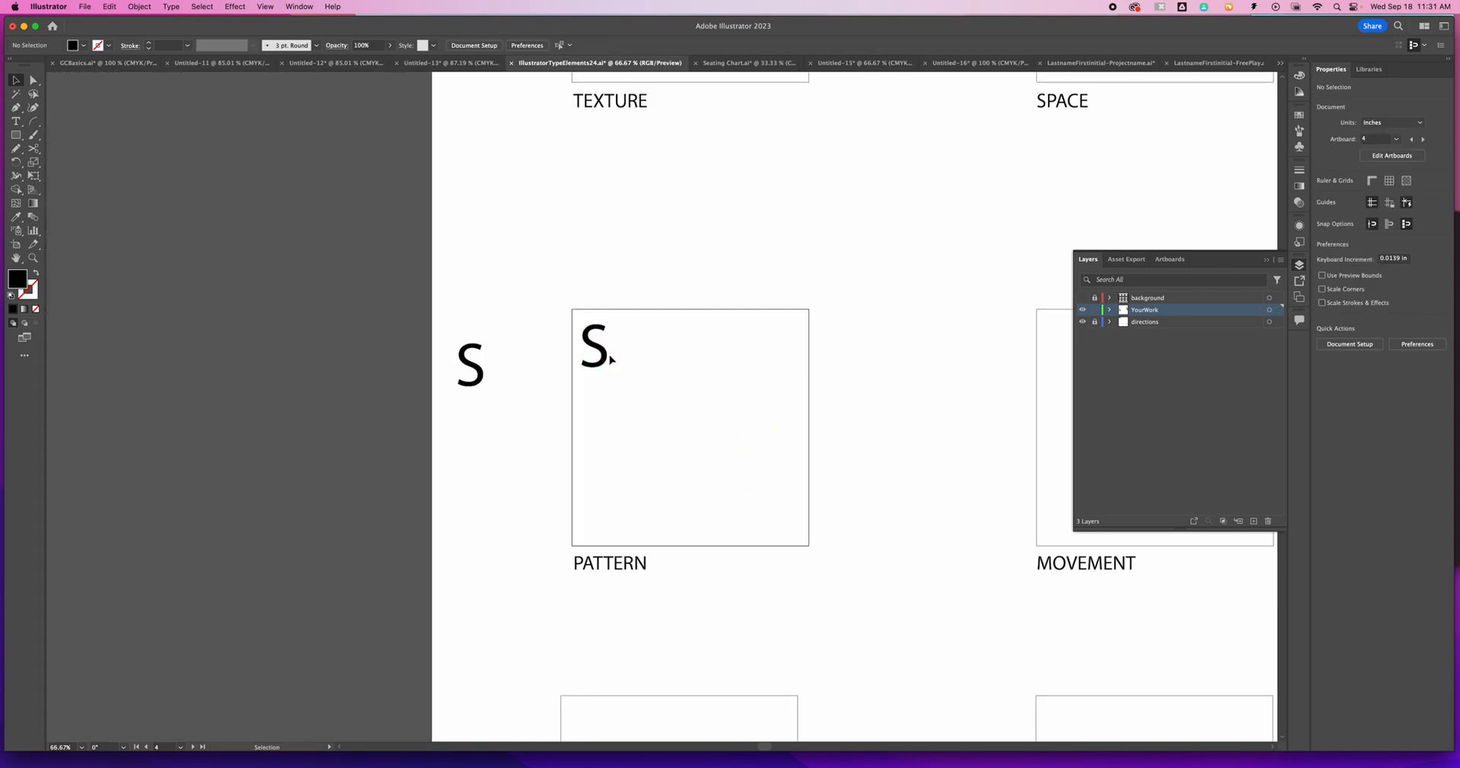
- Shift the outlined S over the PATTERN box's left edge and repeat copies about 0.36 in apart across the box with Transform Again
left_click_drag(611, 359, 584, 352)
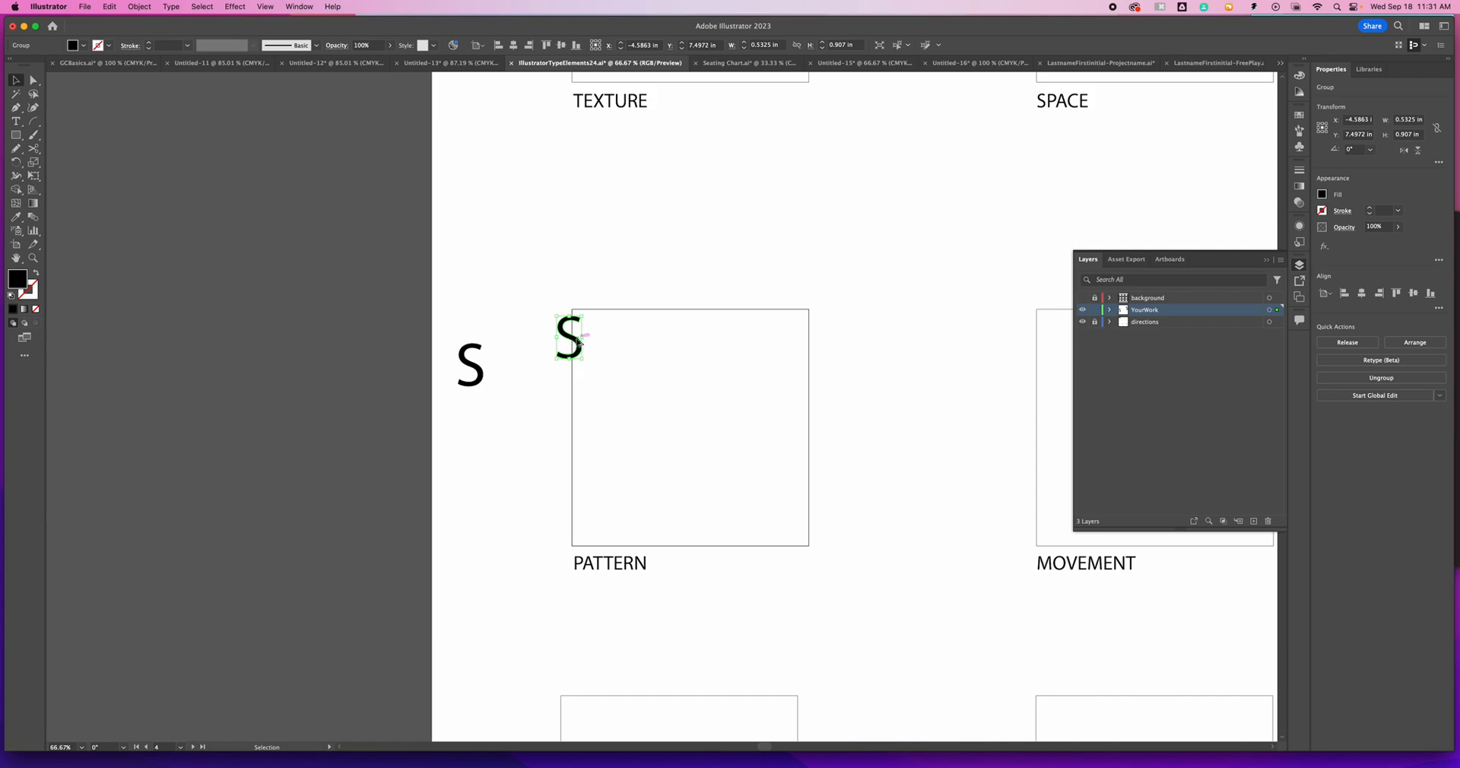
left_click_drag(578, 346, 587, 342)
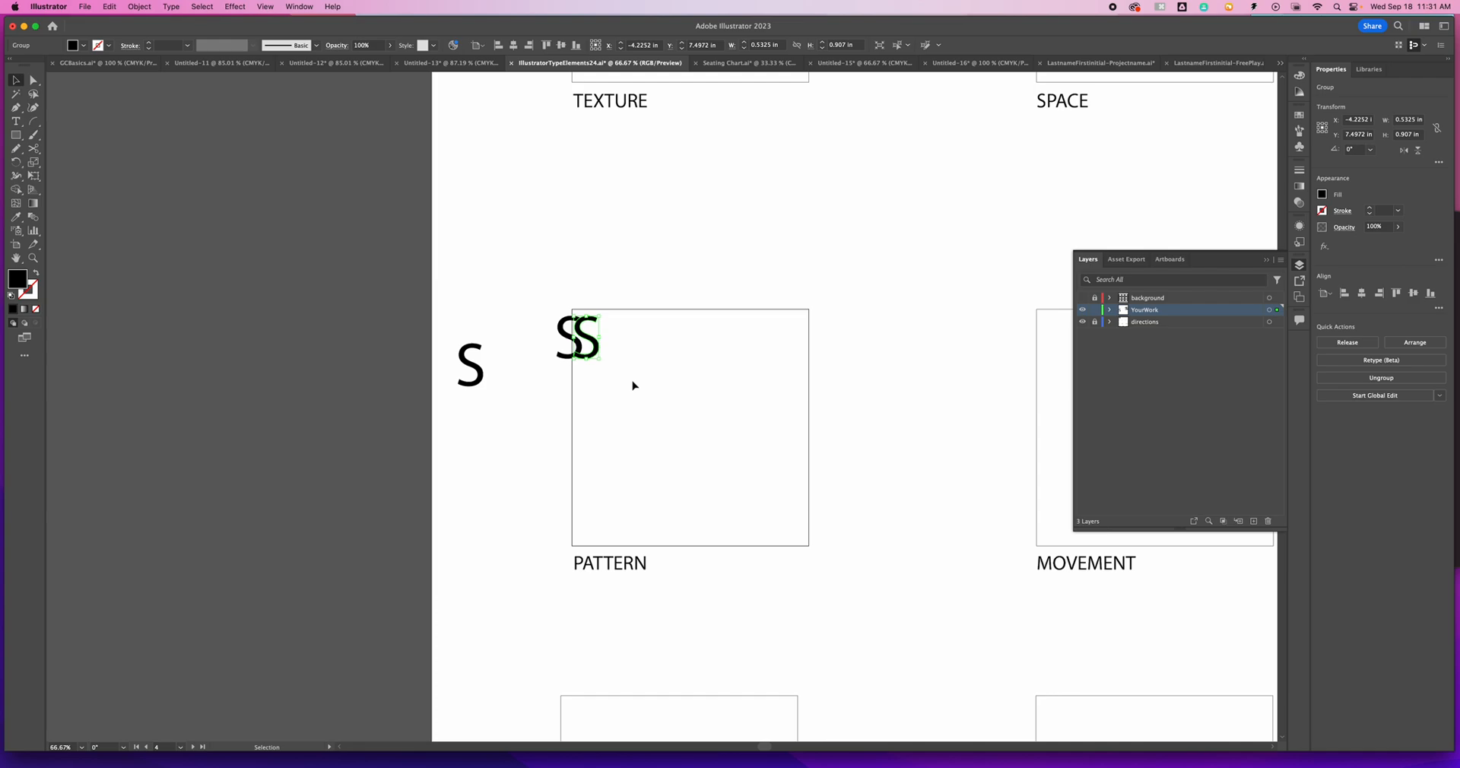
left_click(130, 8)
mouse_move(182, 24)
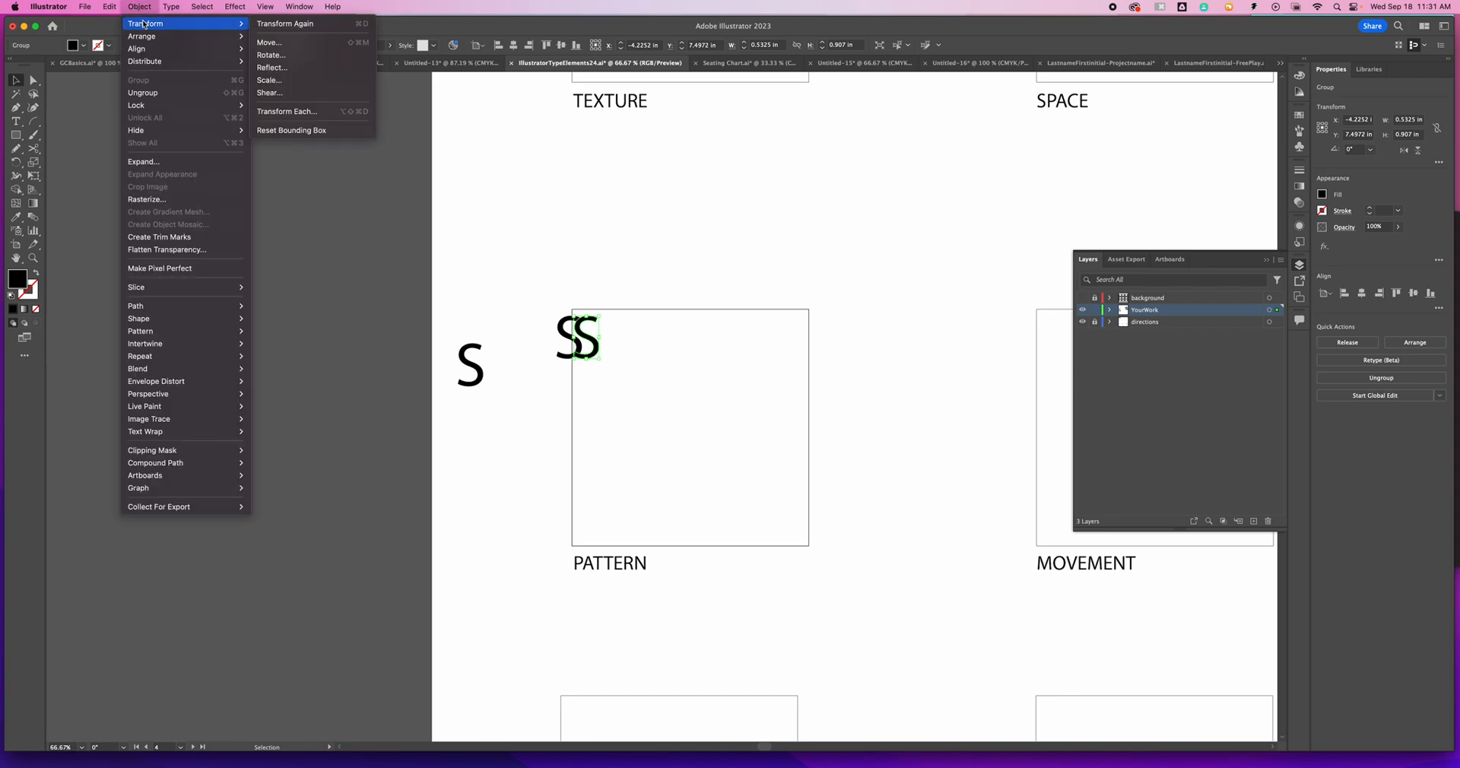
left_click(370, 24)
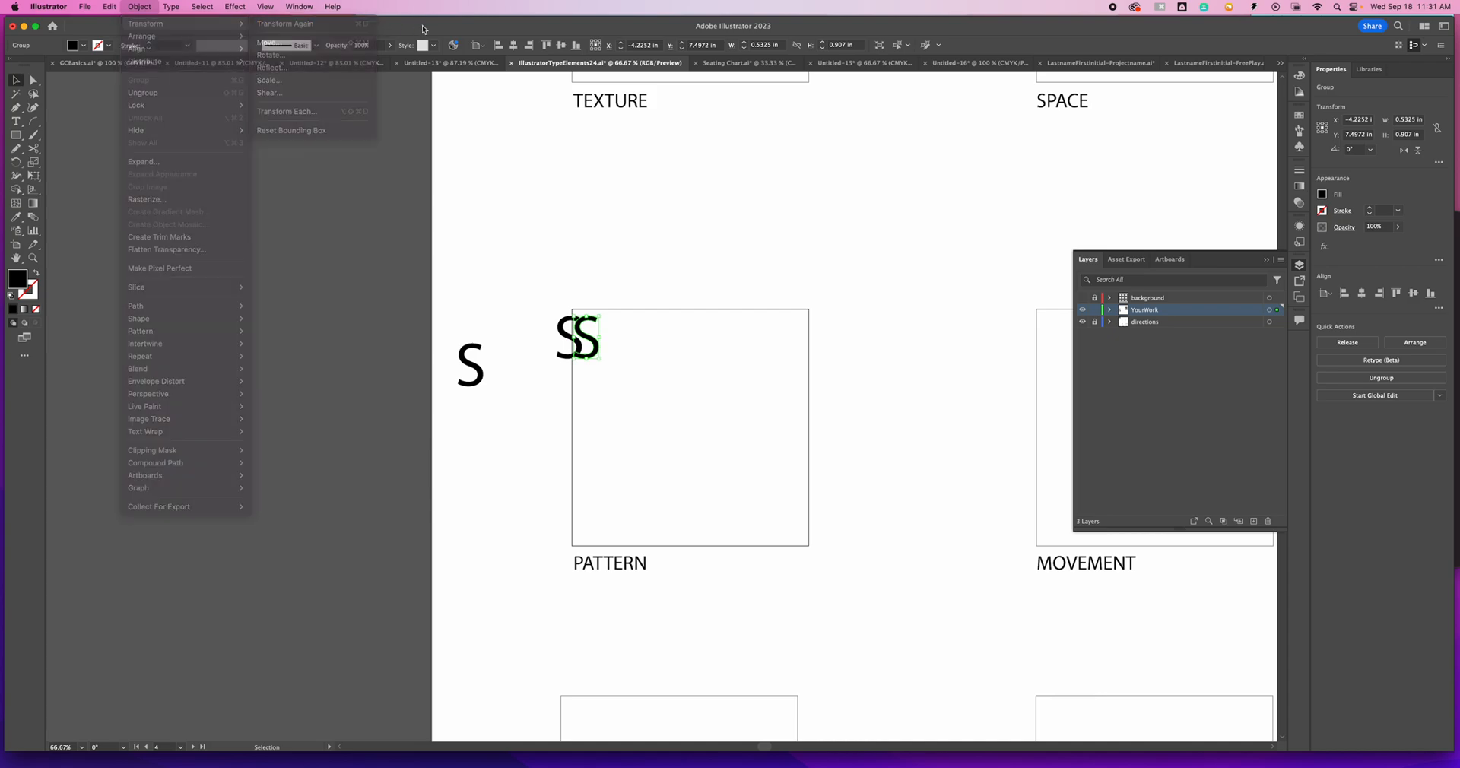
key("super+d")
key("super+d")
key("super+d")
key("super+d")
key("super+d")
key("super+d")
key("super+d")
key("super+d")
key("super+d")
key("super+d")
key("super+d")
key("super+d")
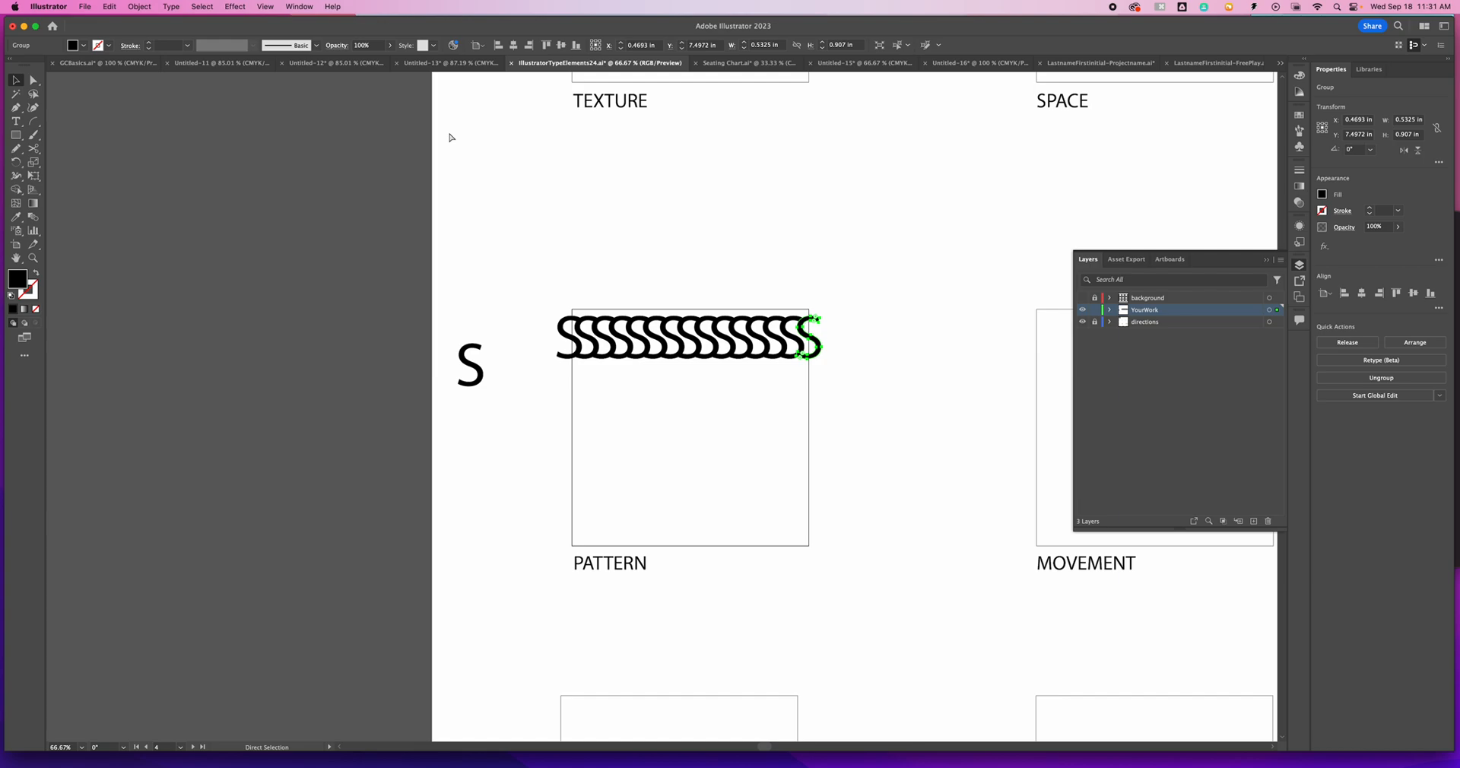
- Duplicate the whole S row about 0.19 in lower and repeat the copy down past the PATTERN box's bottom edge
key("v")
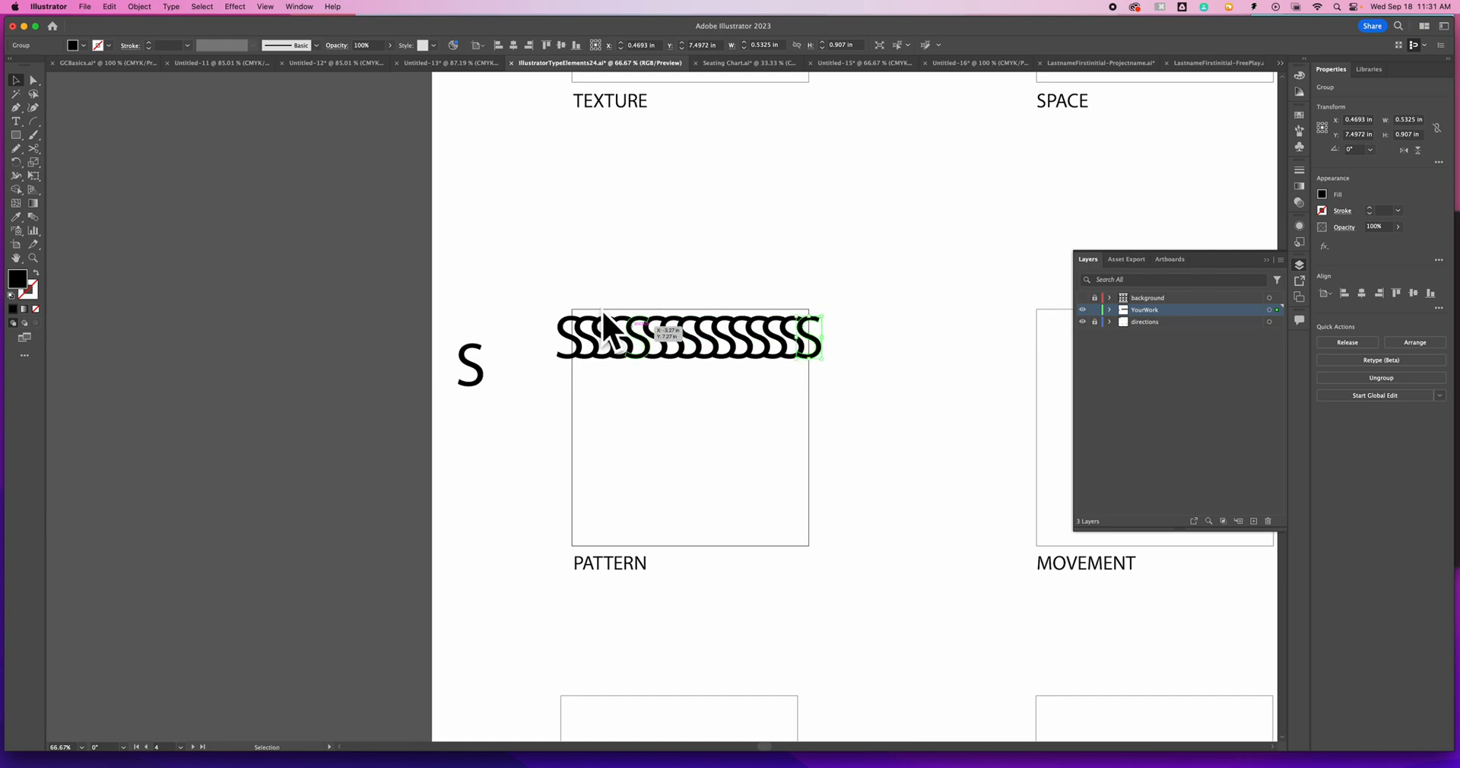
left_click_drag(528, 287, 786, 364)
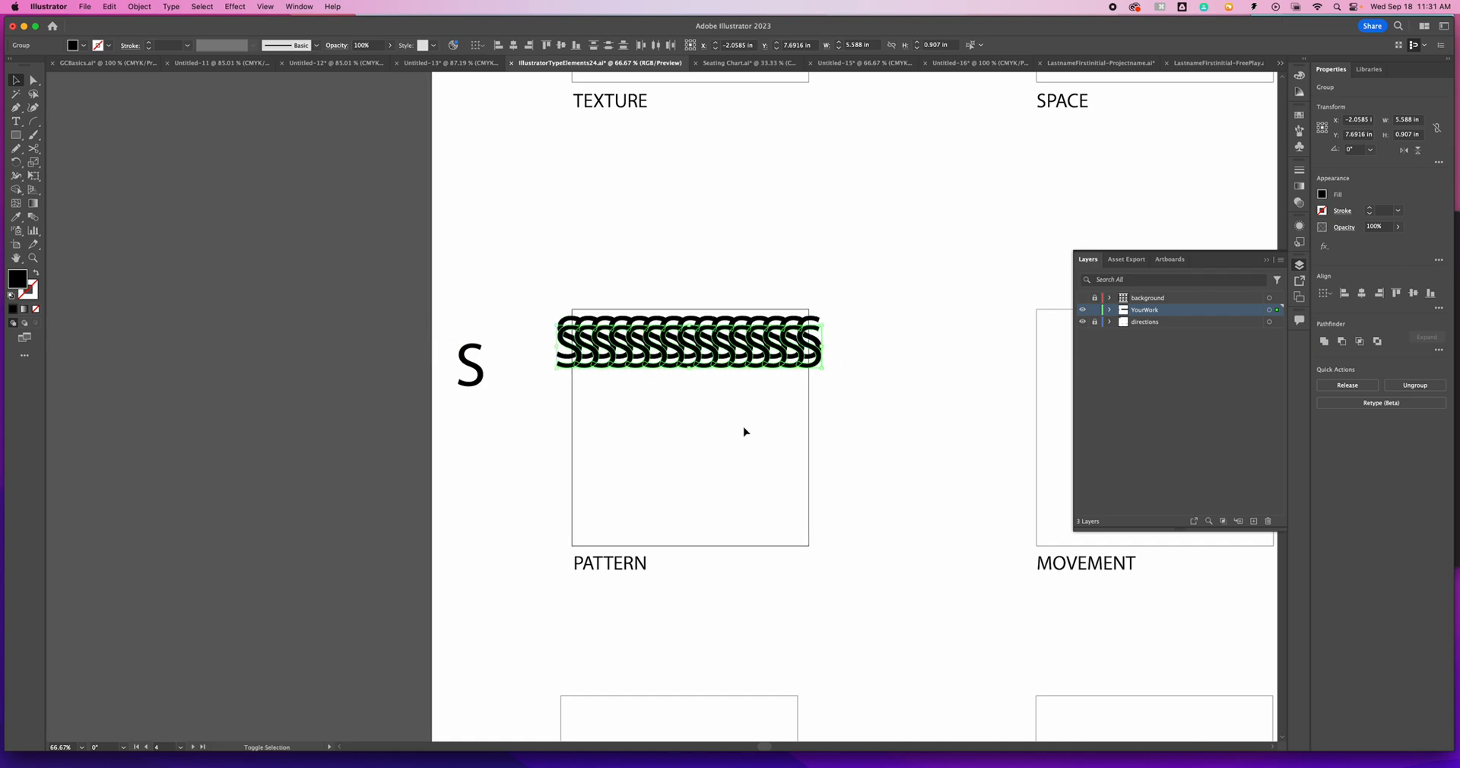
key("super+d")
key("super+d")
key("super+d")
key("super+d")
key("super+d")
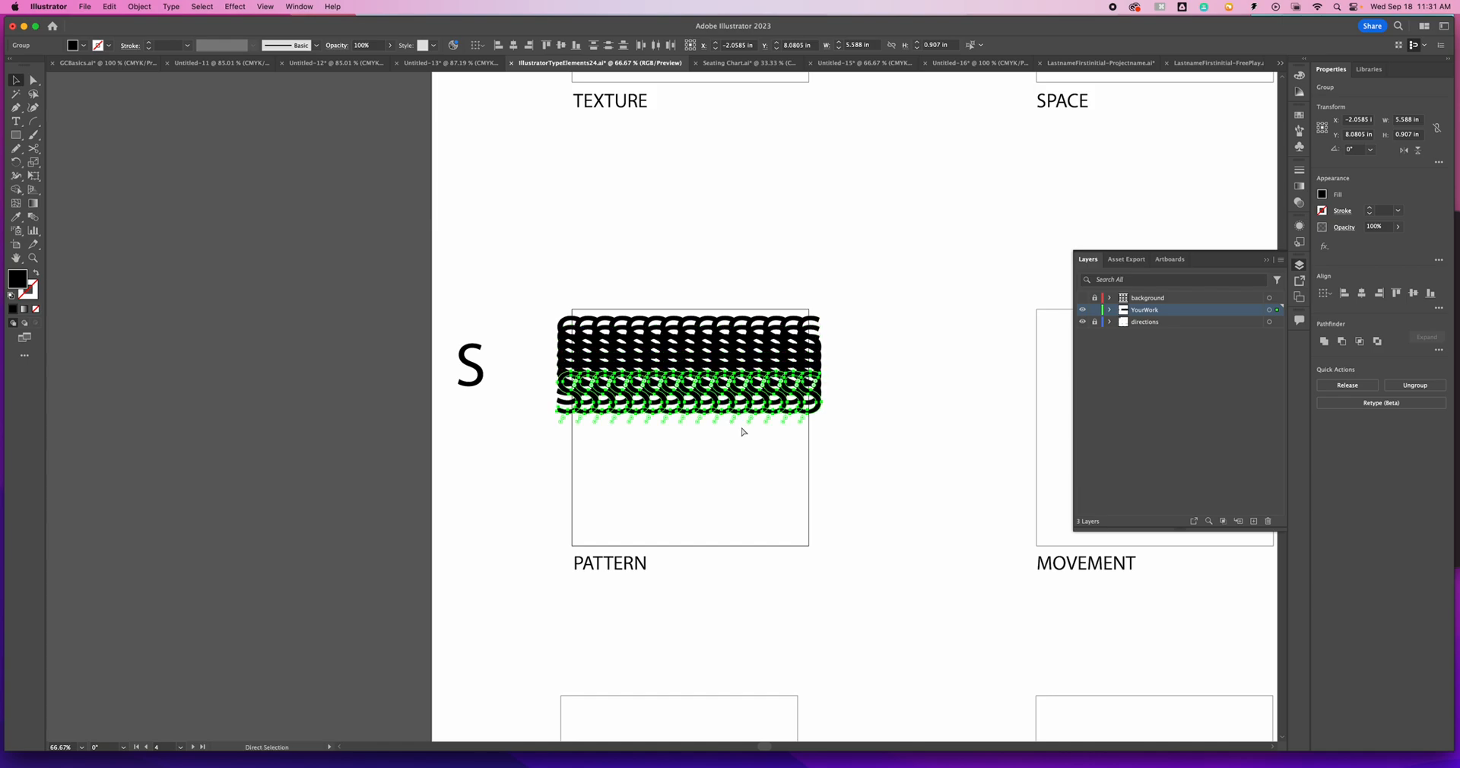
key("super+d")
key("super+d")
key("super+d")
key("super+d")
key("super+d")
key("super+d")
key("super+d")
key("super+d")
key("super+d")
key("super+d")
key("super+d")
key("super+d")
key("super+d")
key("super+d")
key("super+d")
key("super+d")
key("super+d")
key("super+d")
key("super+d")
key("super+d")
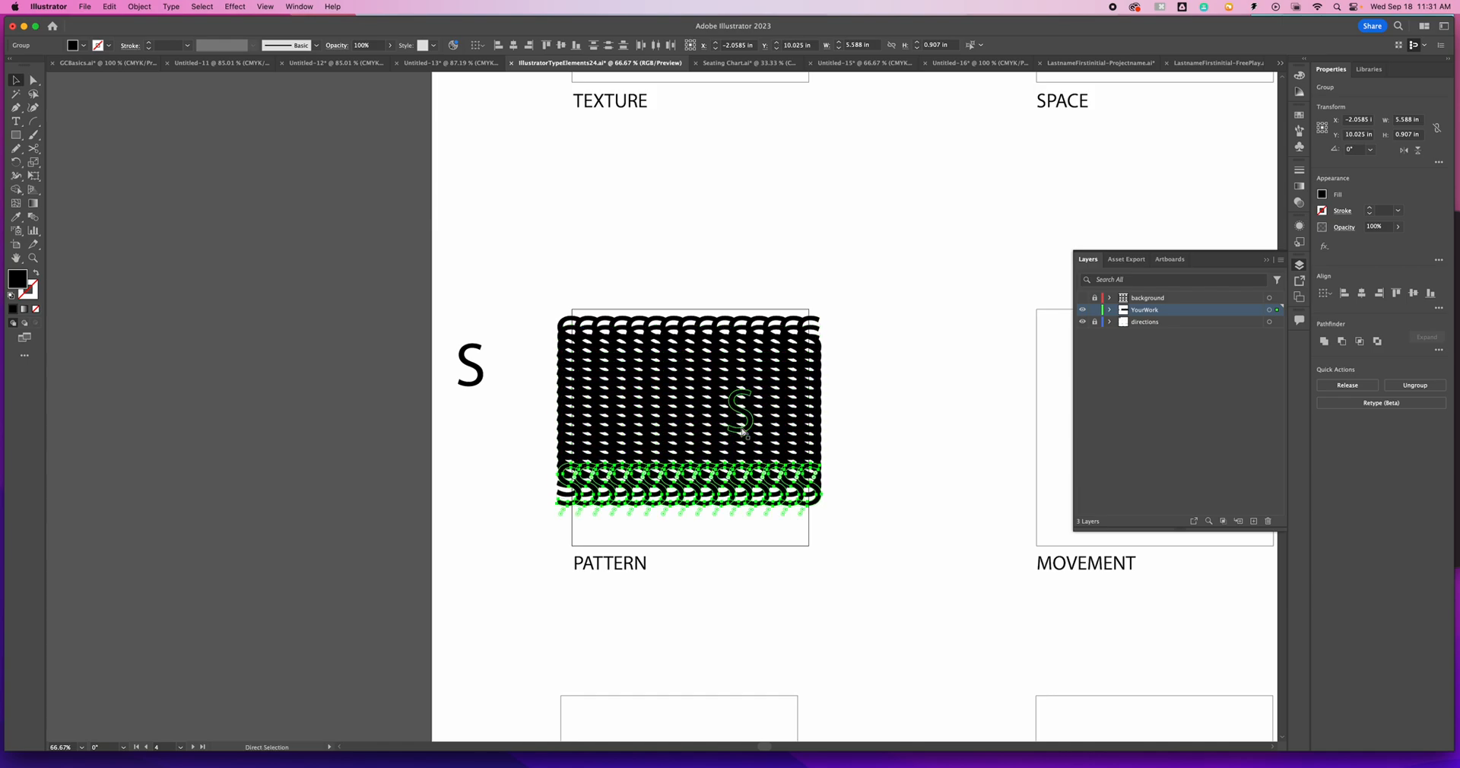
key("super+d")
key("super+d")
key("super+d")
key("super+d")
key("super+d")
key("super+d")
key("super+d")
key("super+d")
key("super+d")
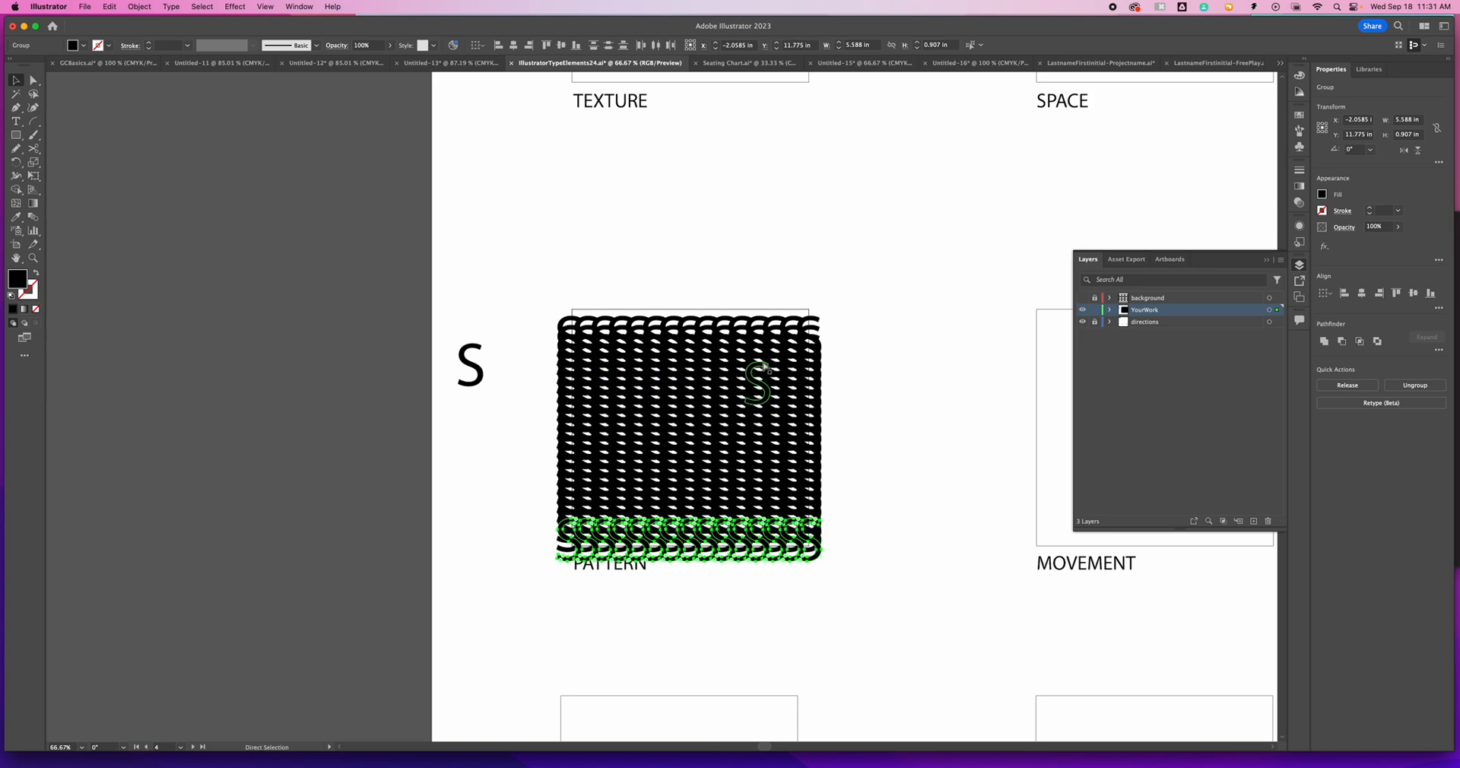
- Undo the tightly spaced row copies in the PATTERN box
key("super+z")
key("super+z")
key("super+z")
key("super+z")
key("super+z")
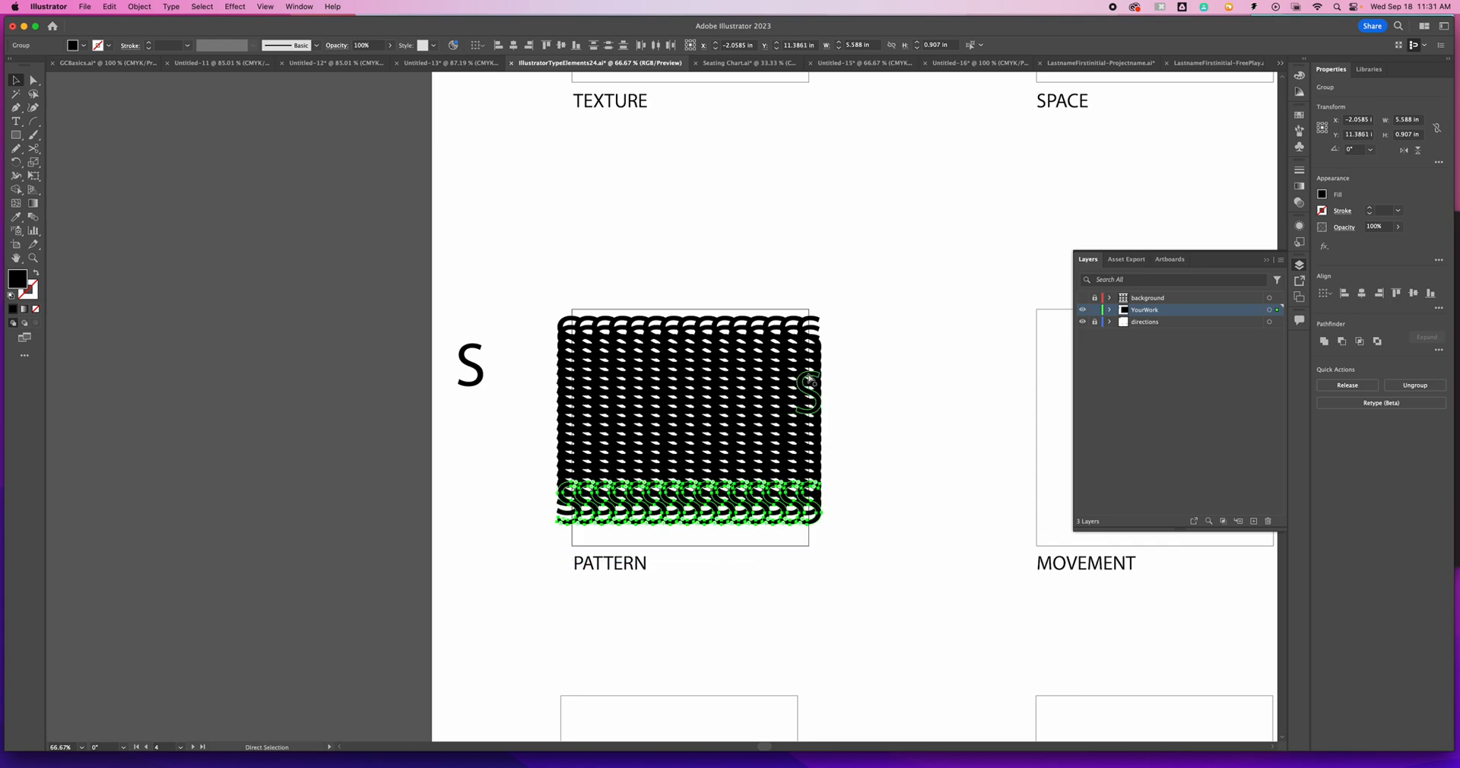
key("super+z")
key("super+z")
key("super+z")
key("super+z")
key("super+z")
key("super+z")
key("super+z")
key("super+z")
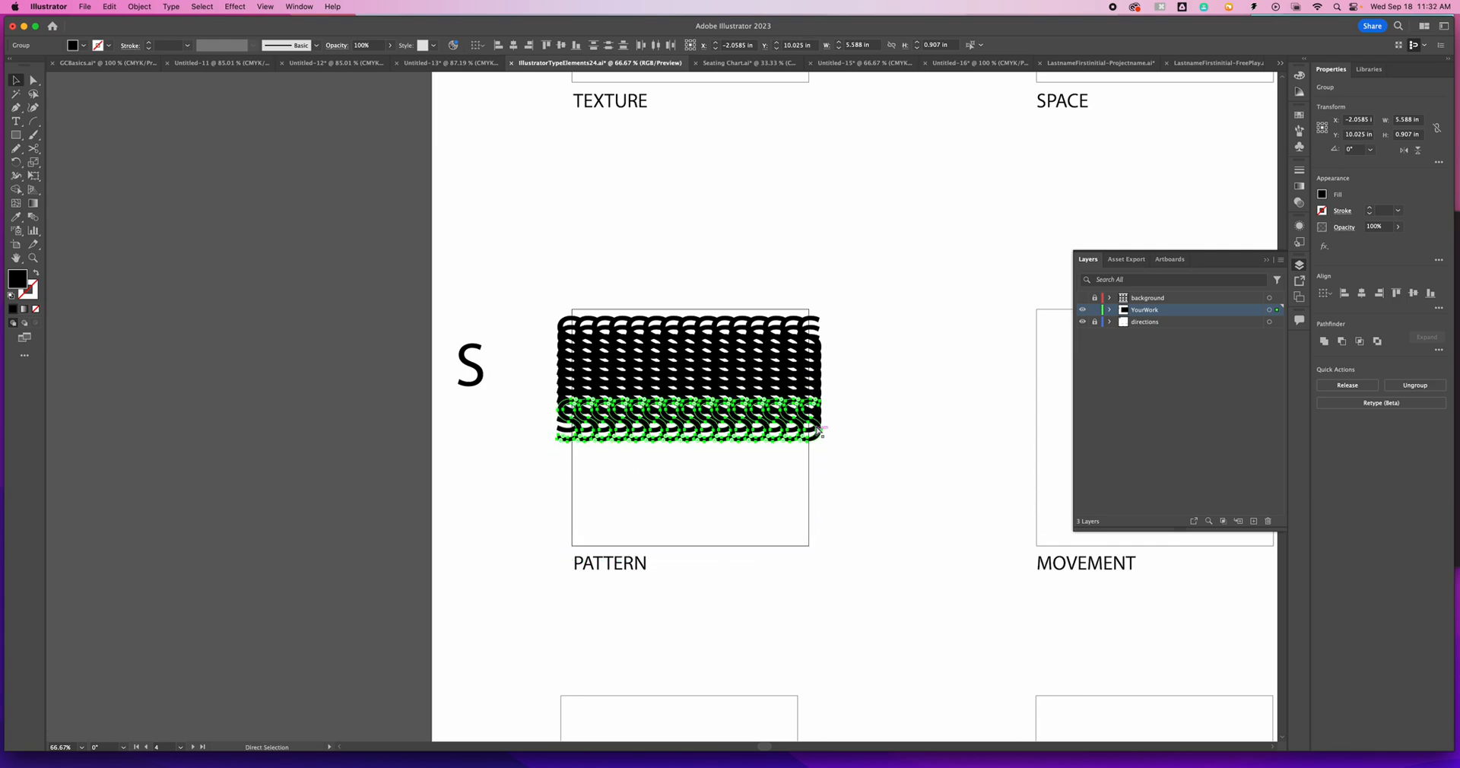
key("super+z")
key("super+z")
key("super+z")
key("super+z")
key("super+z")
key("super+z")
key("super+z")
key("super+z")
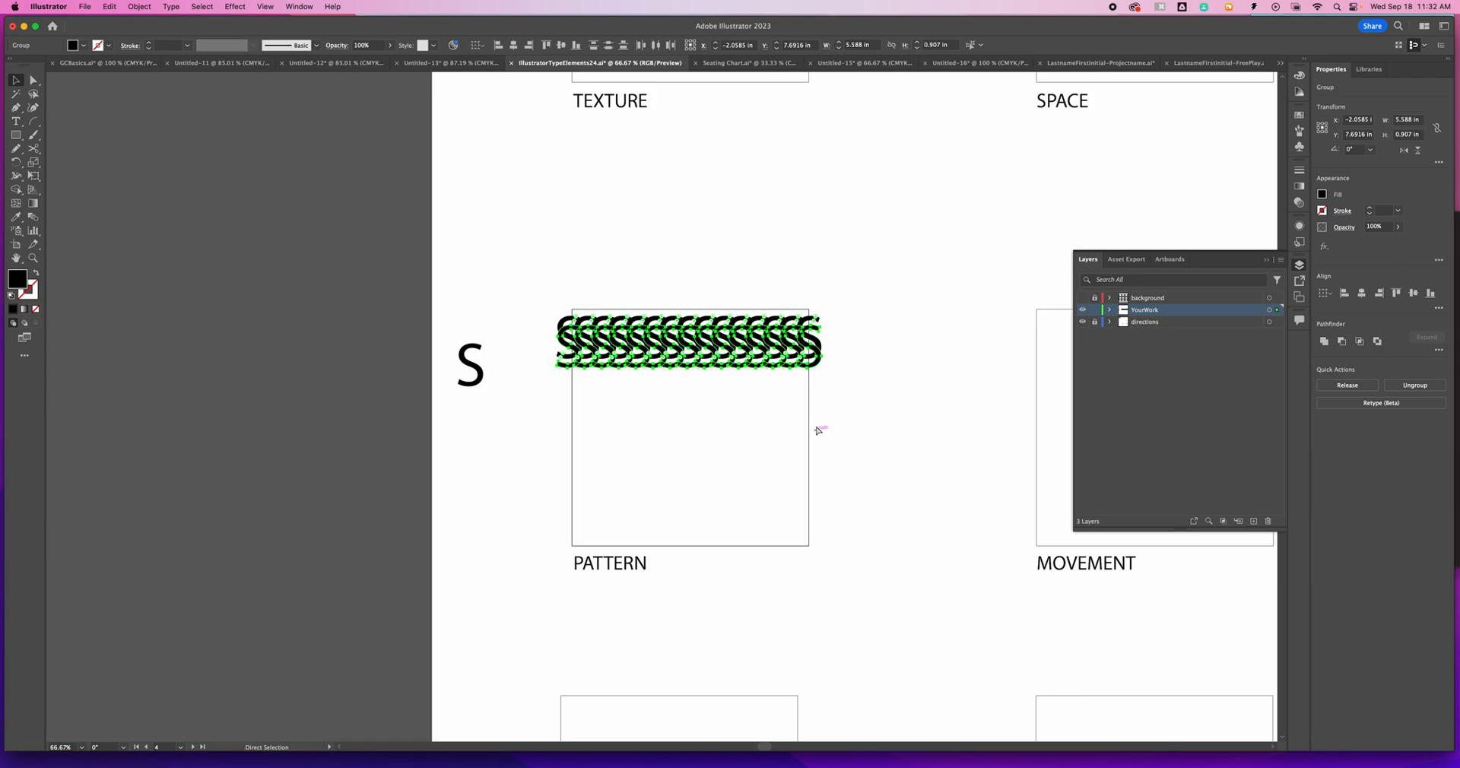
- Duplicate the S row about 0.71 in lower, repeat it to make six rows in the PATTERN box, and shift the whole pattern slightly down
key("v")
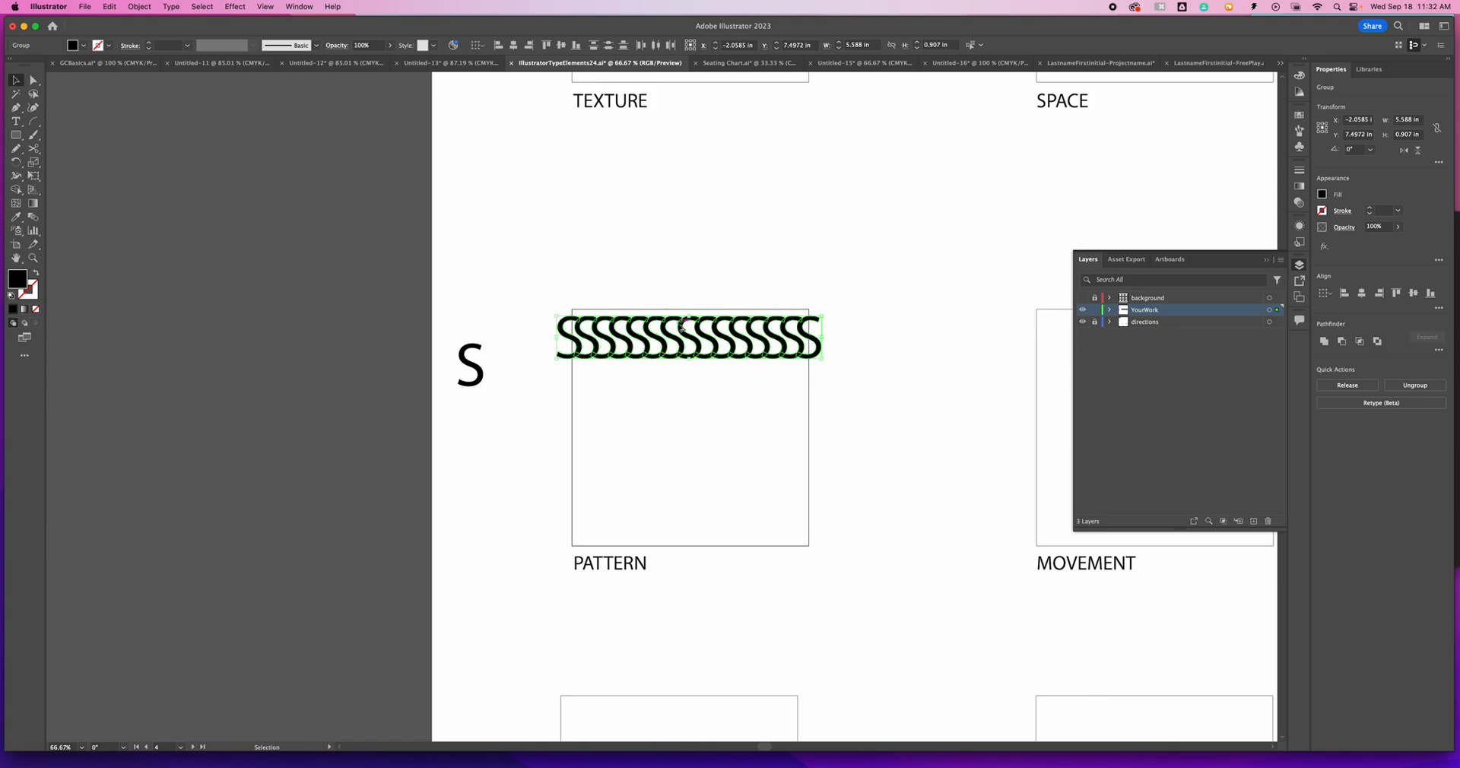
left_click_drag(699, 344, 699, 374)
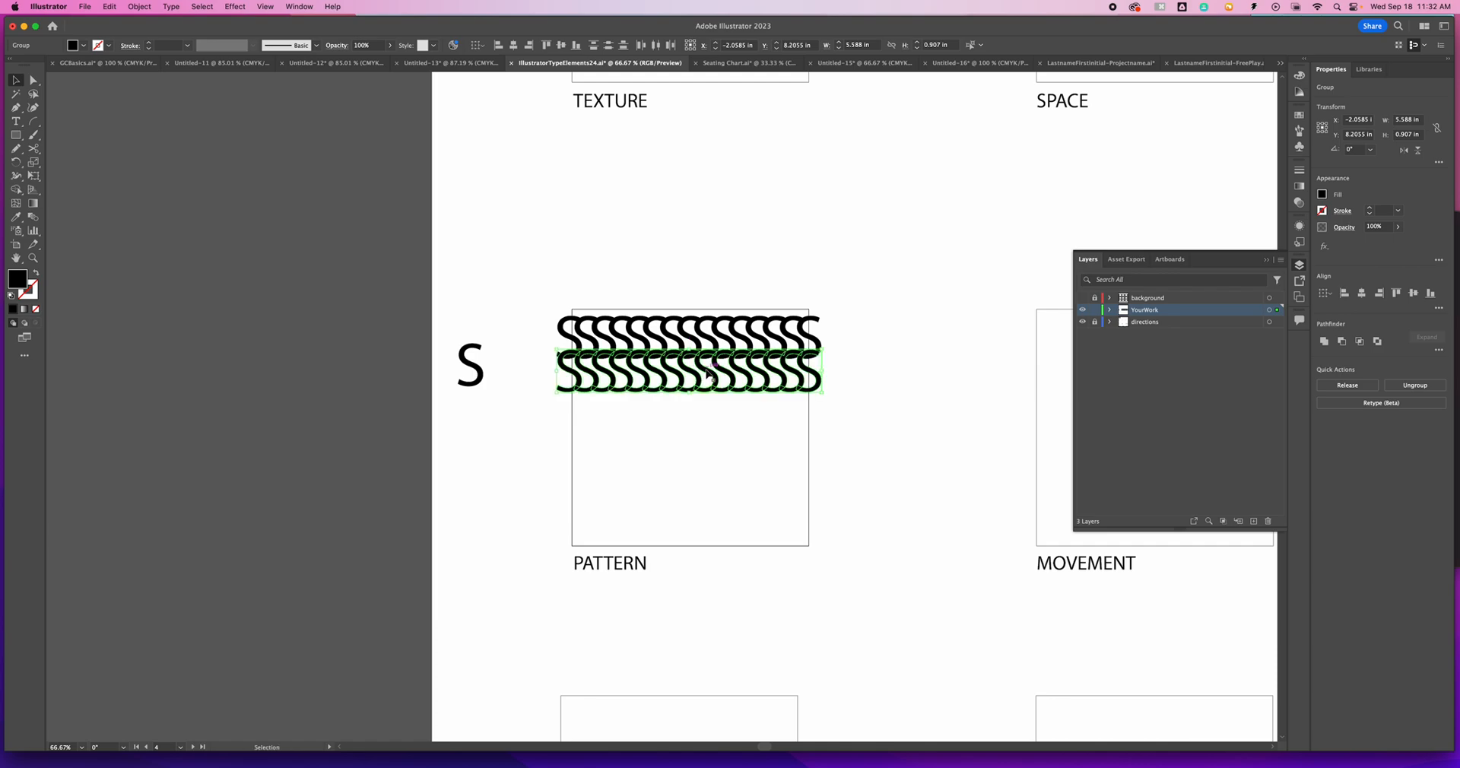
key("super+d")
key("super+d")
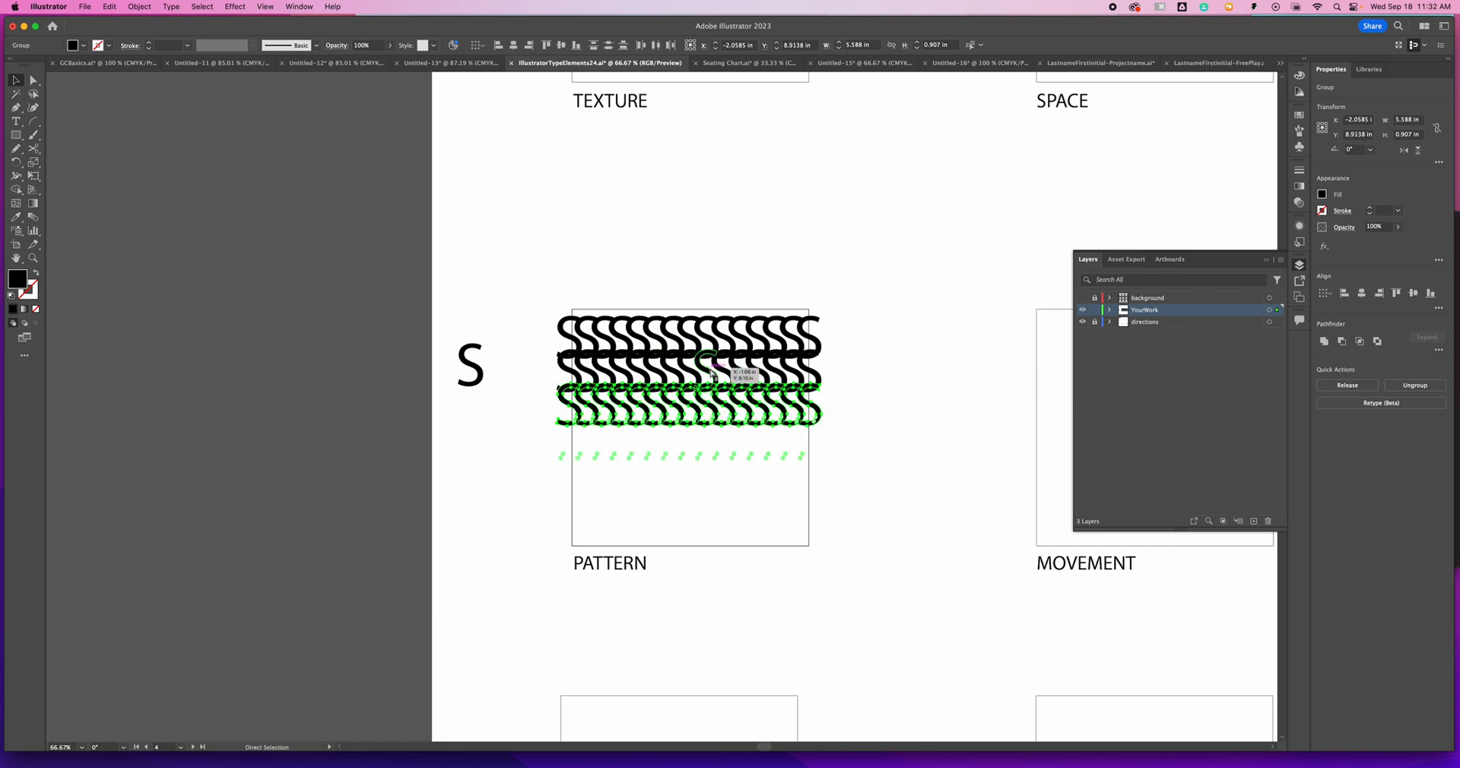
key("super+d")
key("super+d")
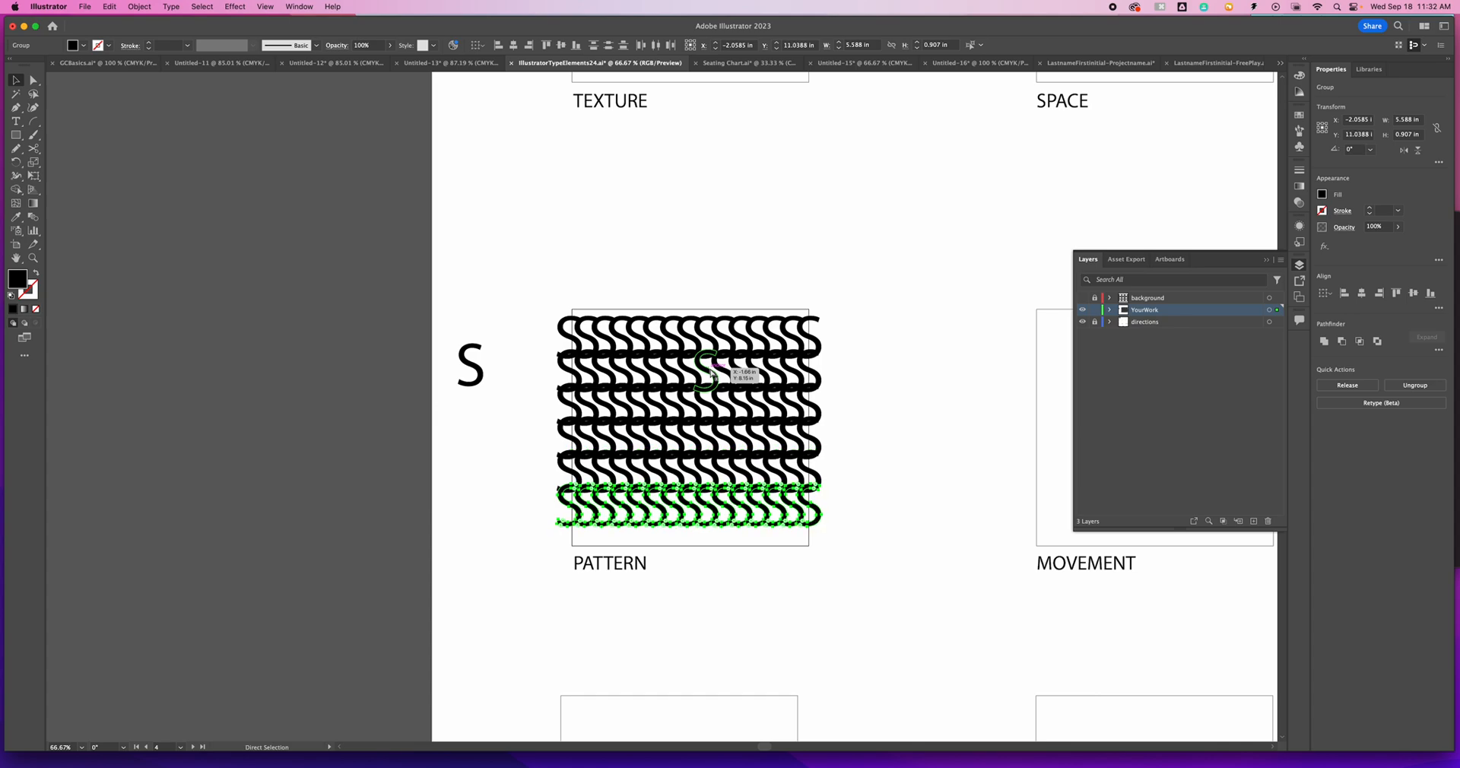
left_click(598, 283)
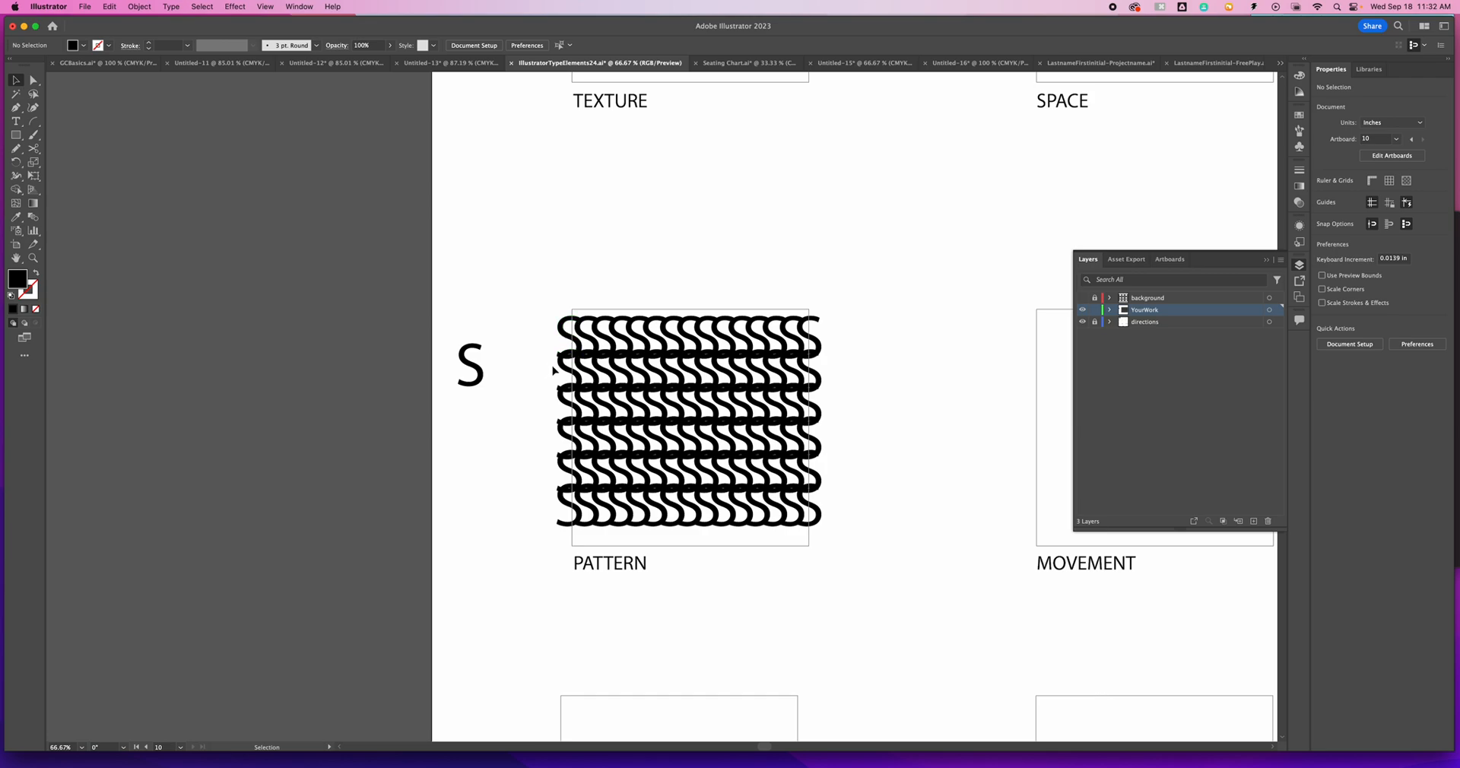
left_click_drag(551, 310, 817, 512)
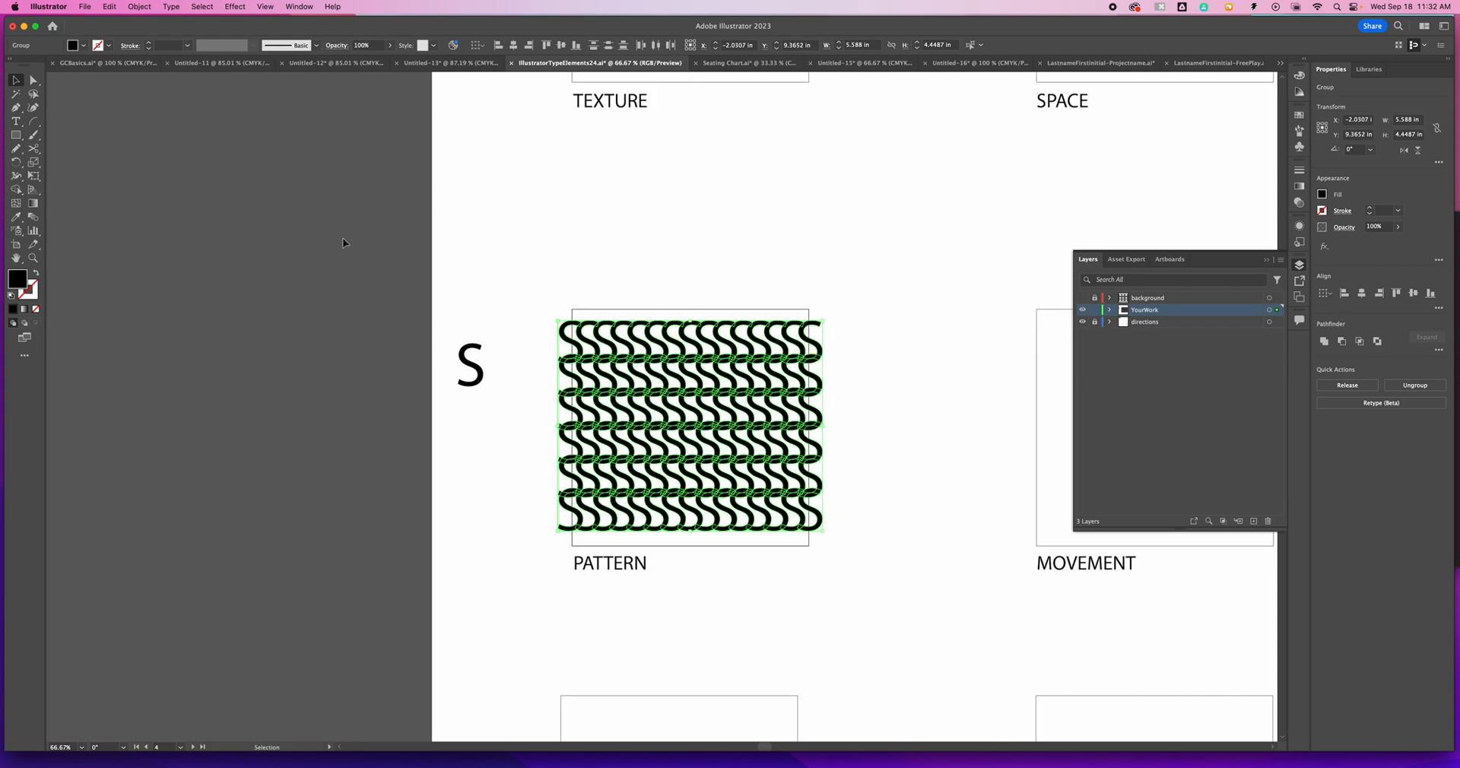
- Add the letter L as 75 pt point type above the PATTERN box and move it down over the pattern's upper edge
left_click(18, 122)
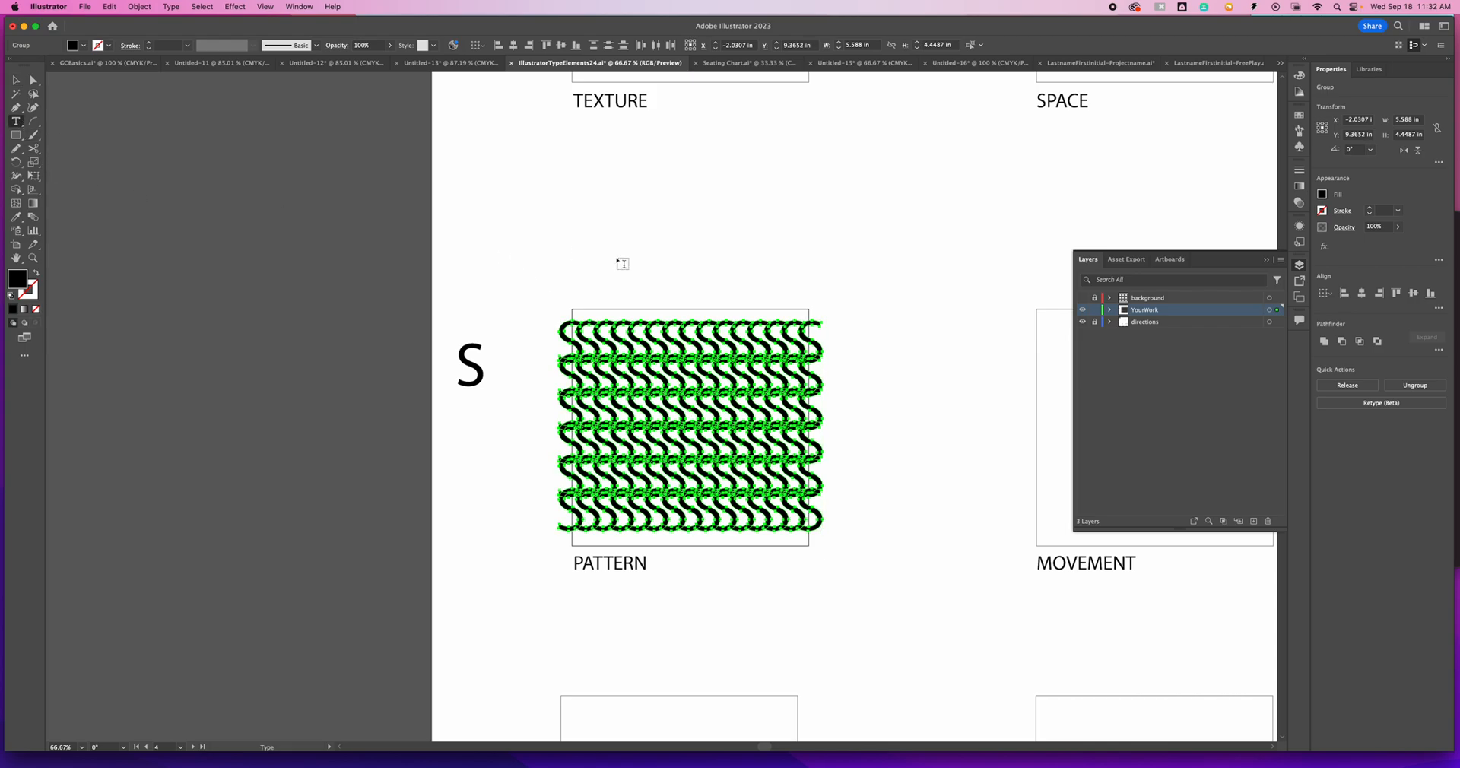
left_click(687, 304)
type("L")
key("Escape")
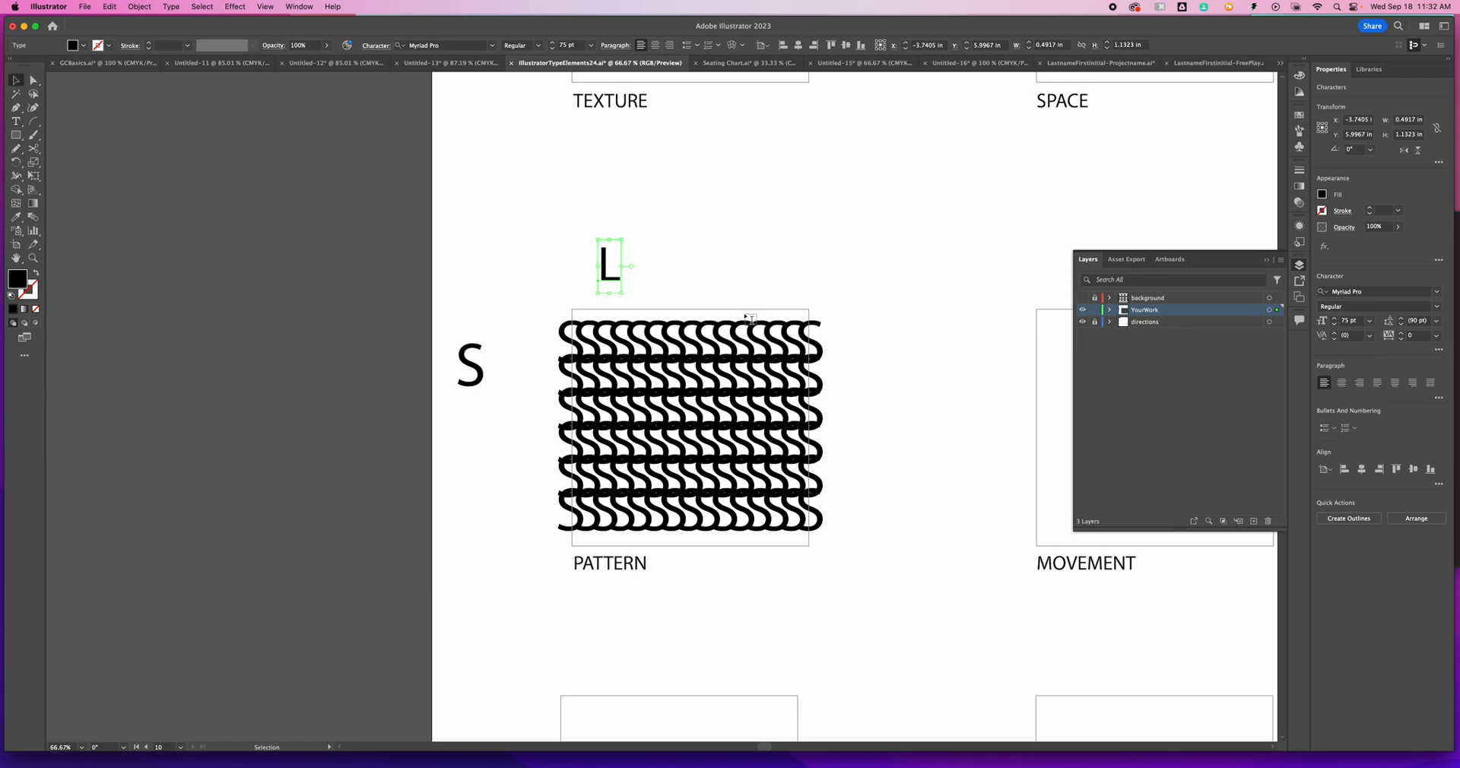
left_click_drag(614, 281, 614, 321)
- Review the DIRECTIONS text above the TEXTURE box for the assignment's color, letter and font rules and tech tips
scroll(547, 447, "up", 10)
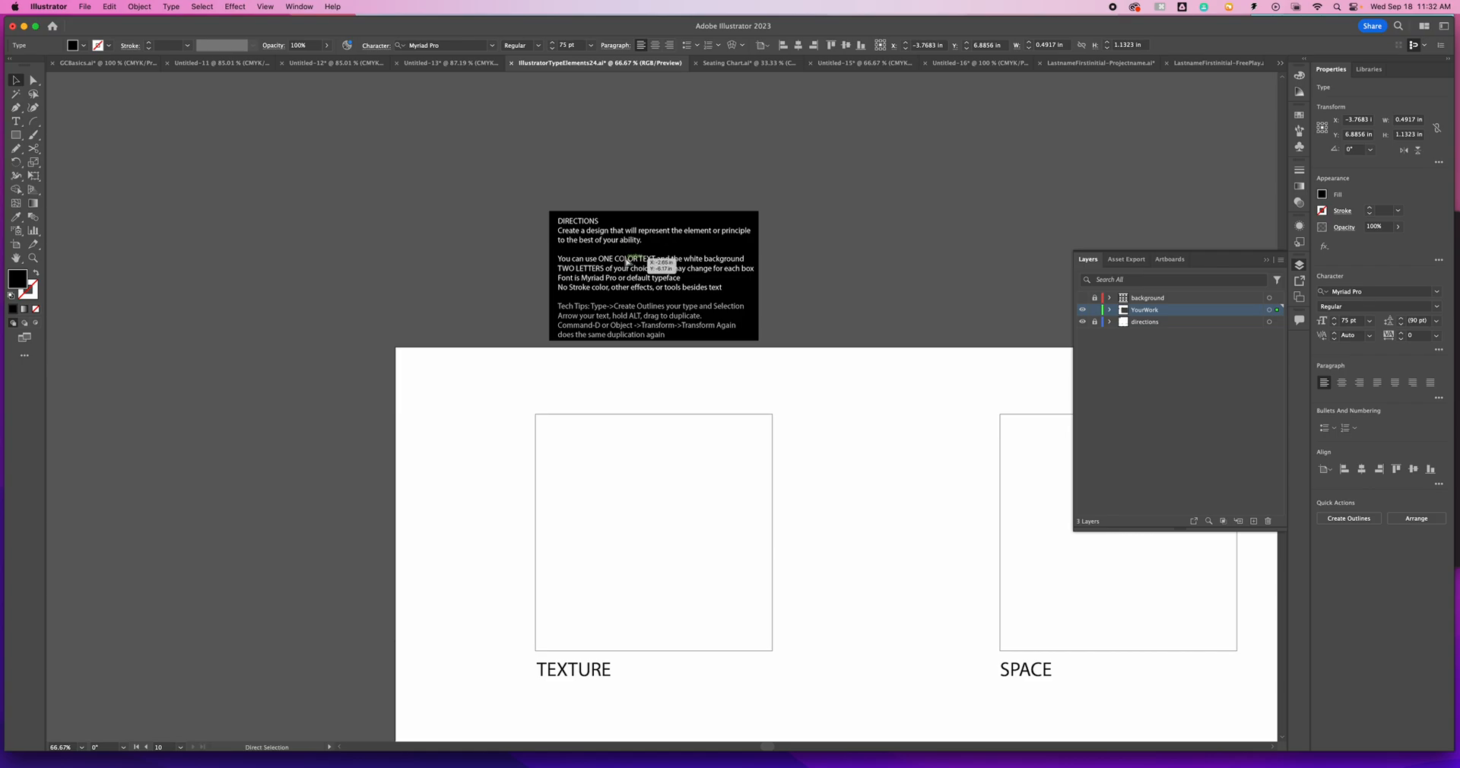
key("super+equal")
key("super+equal")
key("space")
left_click_drag(626, 261, 743, 512)
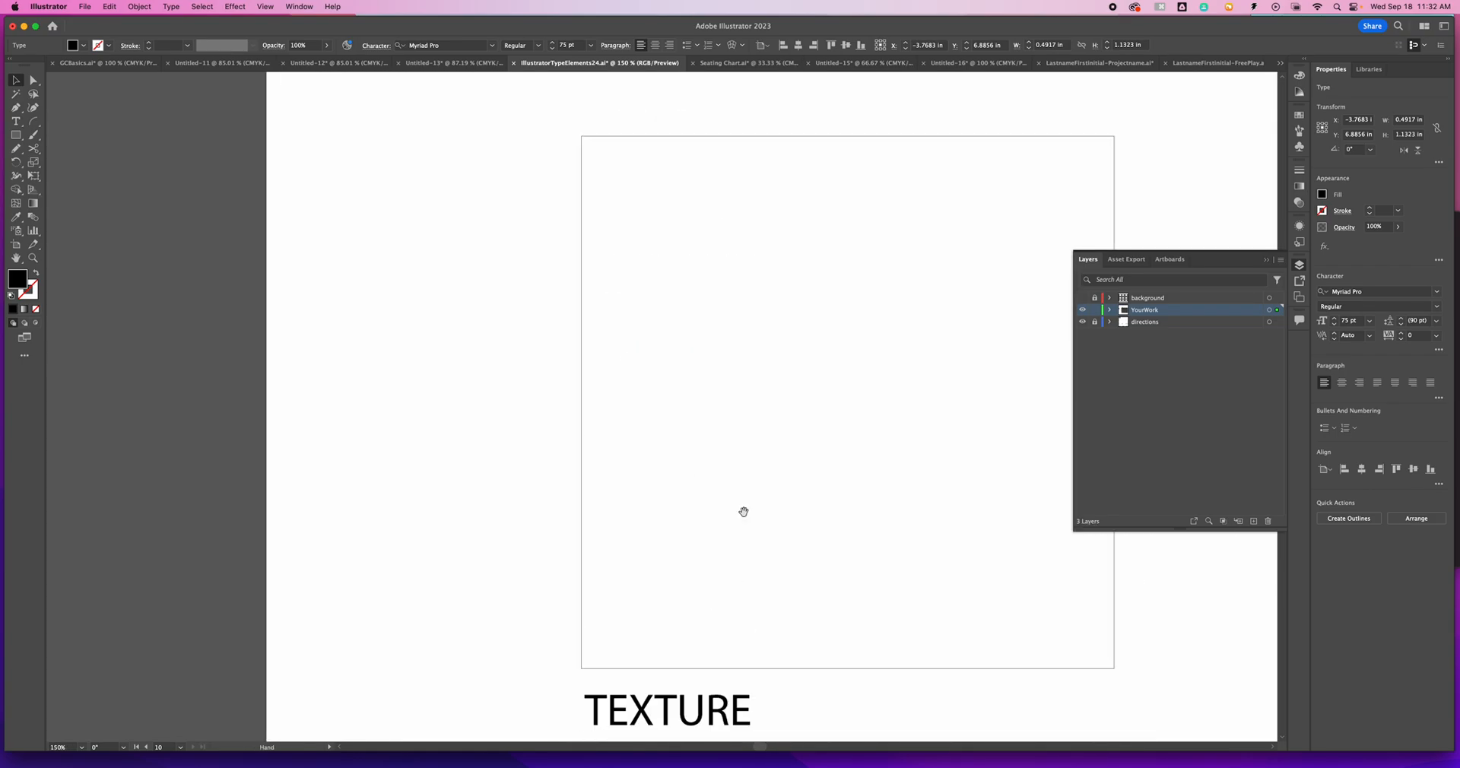
left_click_drag(791, 190, 773, 421)
left_click_drag(778, 299, 746, 510)
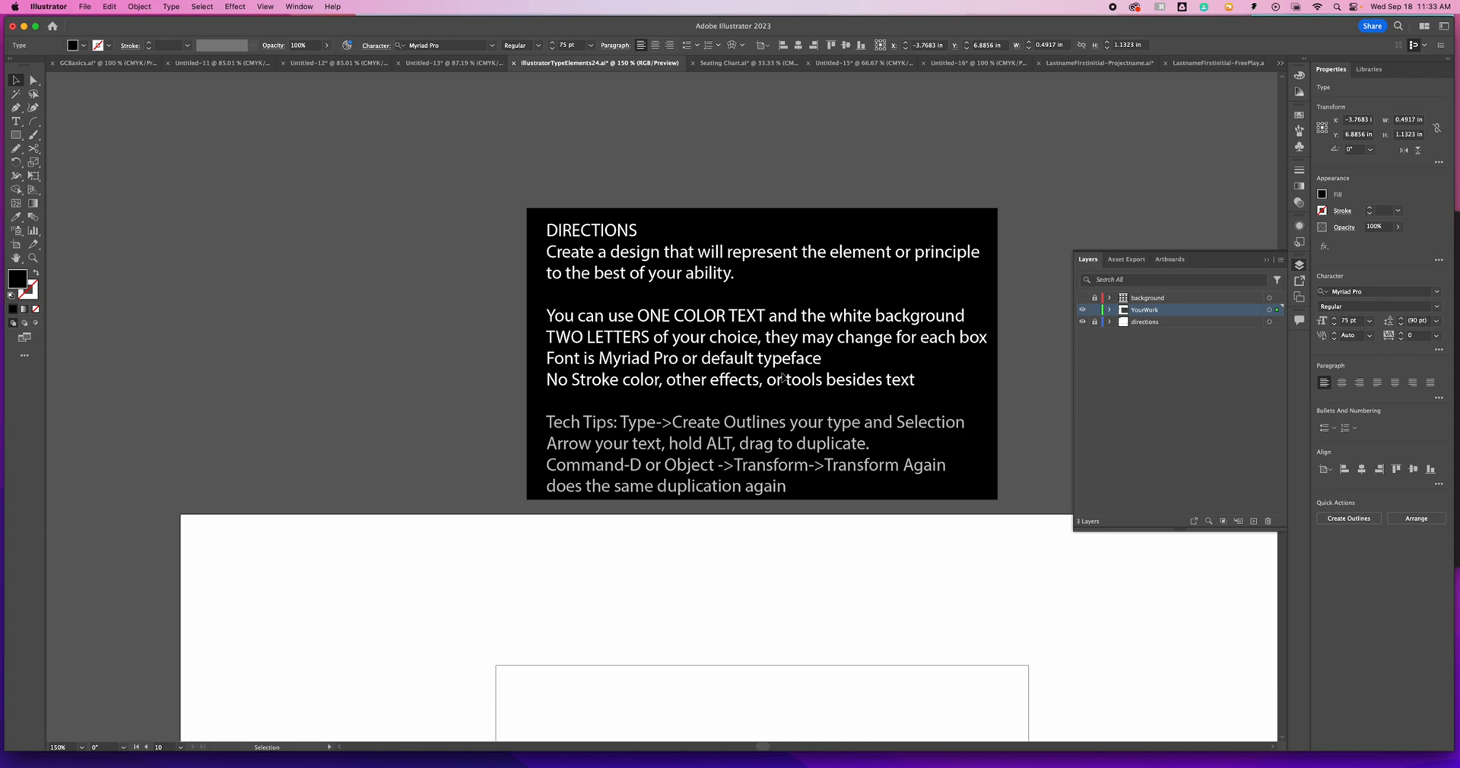
- Unlock the directions layer, replace ALT with OPTION/Alt in the Tech Tips, then relock it and make YourWork active
scroll(581, 381, "down", 2)
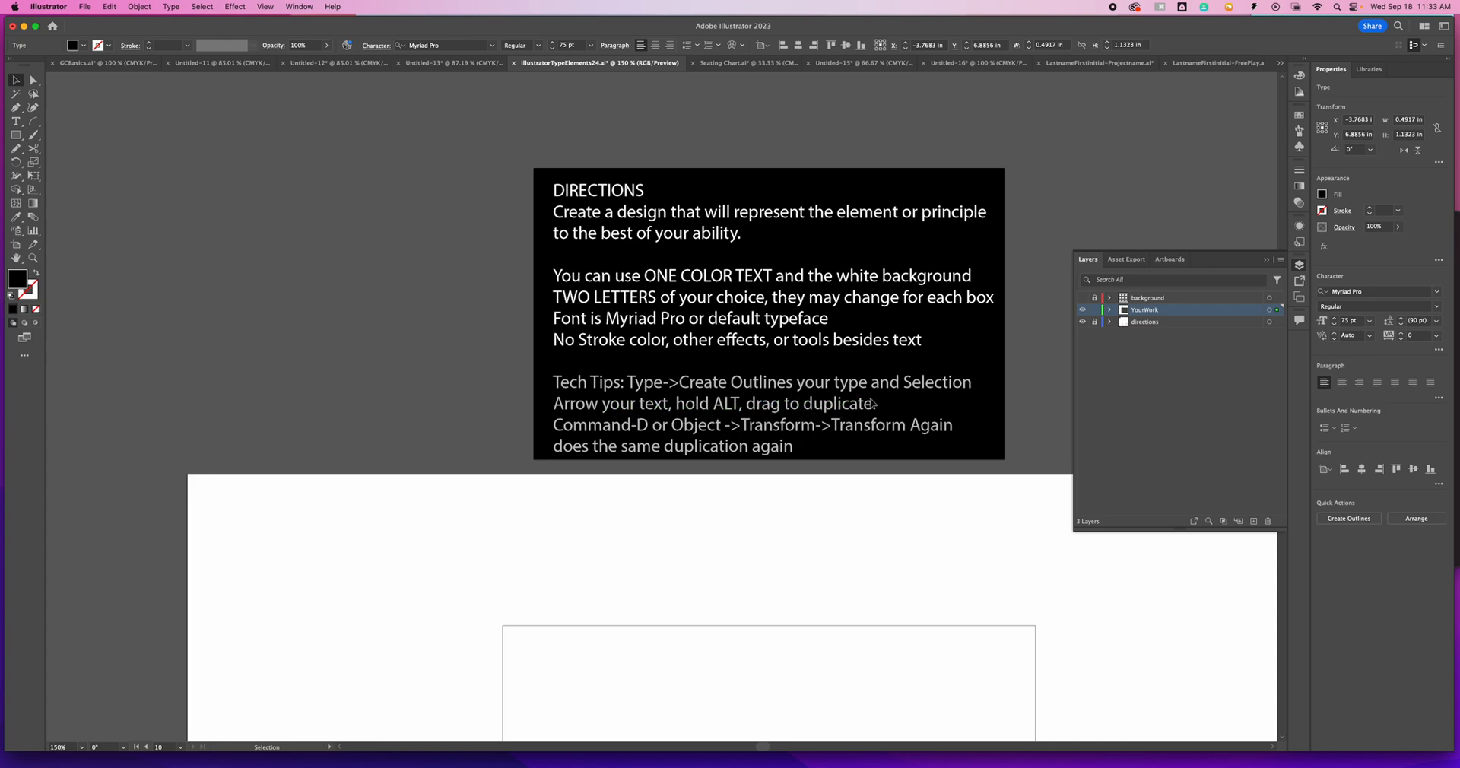
scroll(867, 401, "down", 1)
scroll(868, 402, "down", 1)
left_click(1094, 323)
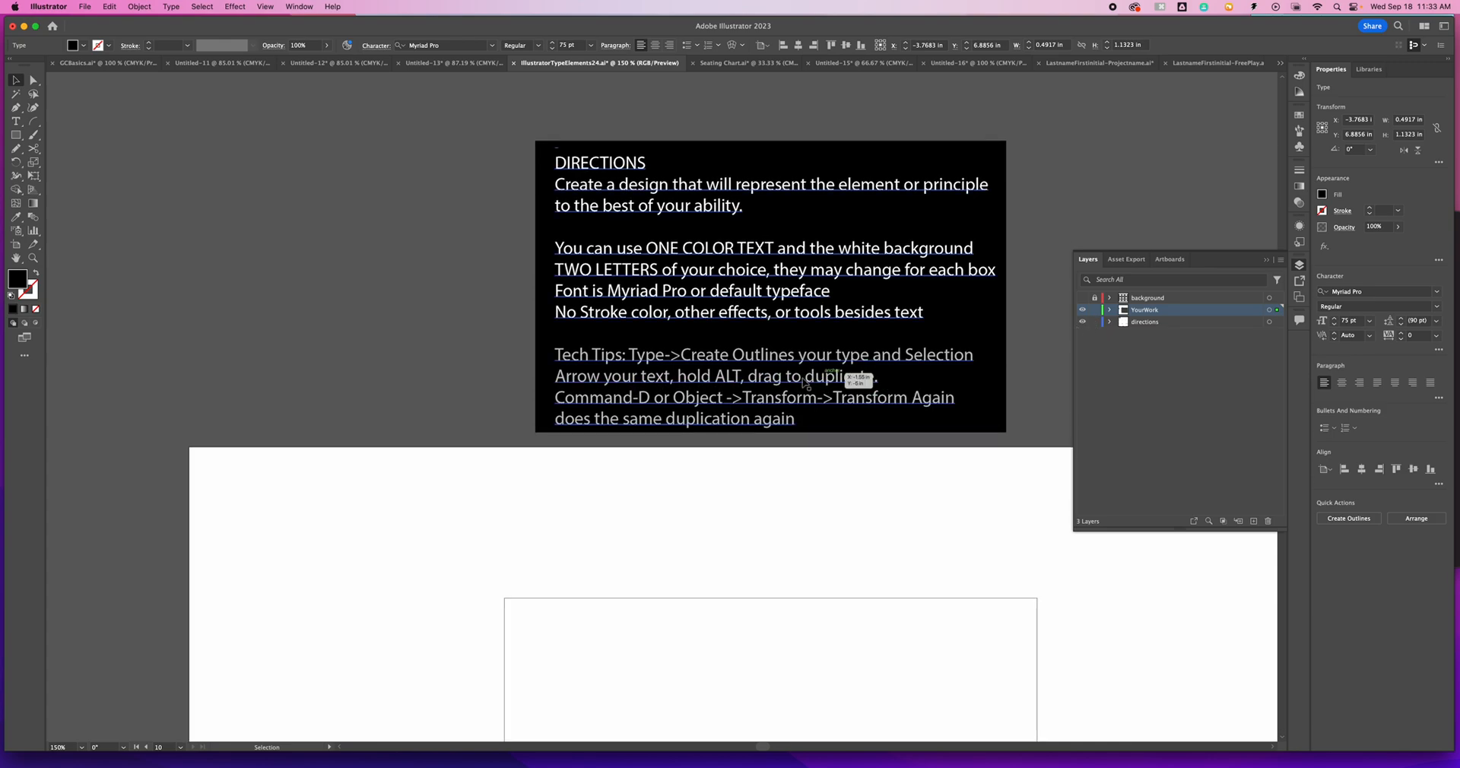
double_click(738, 377)
left_click(738, 377)
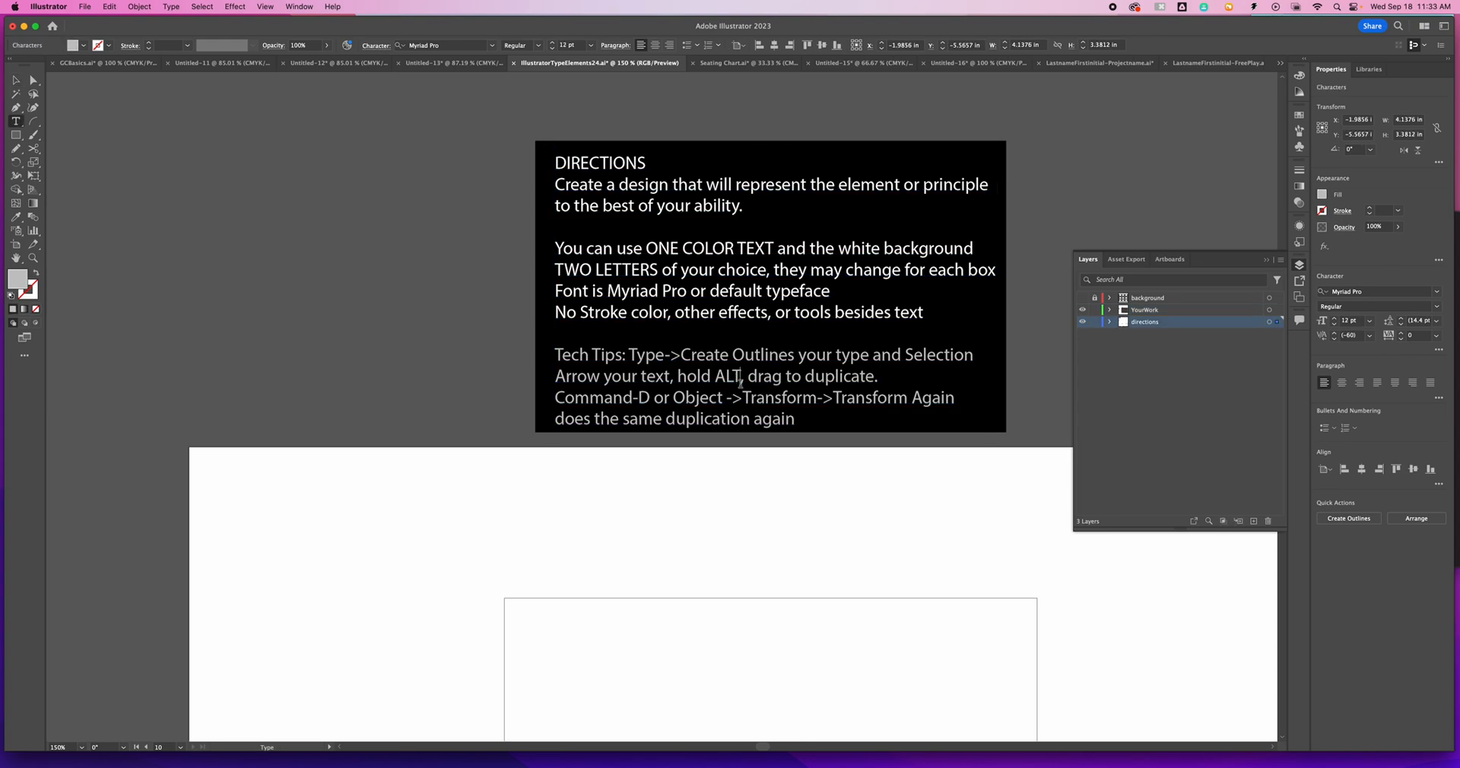
key("BackSpace")
key("BackSpace")
key("BackSpace")
type("OPTION/Alt")
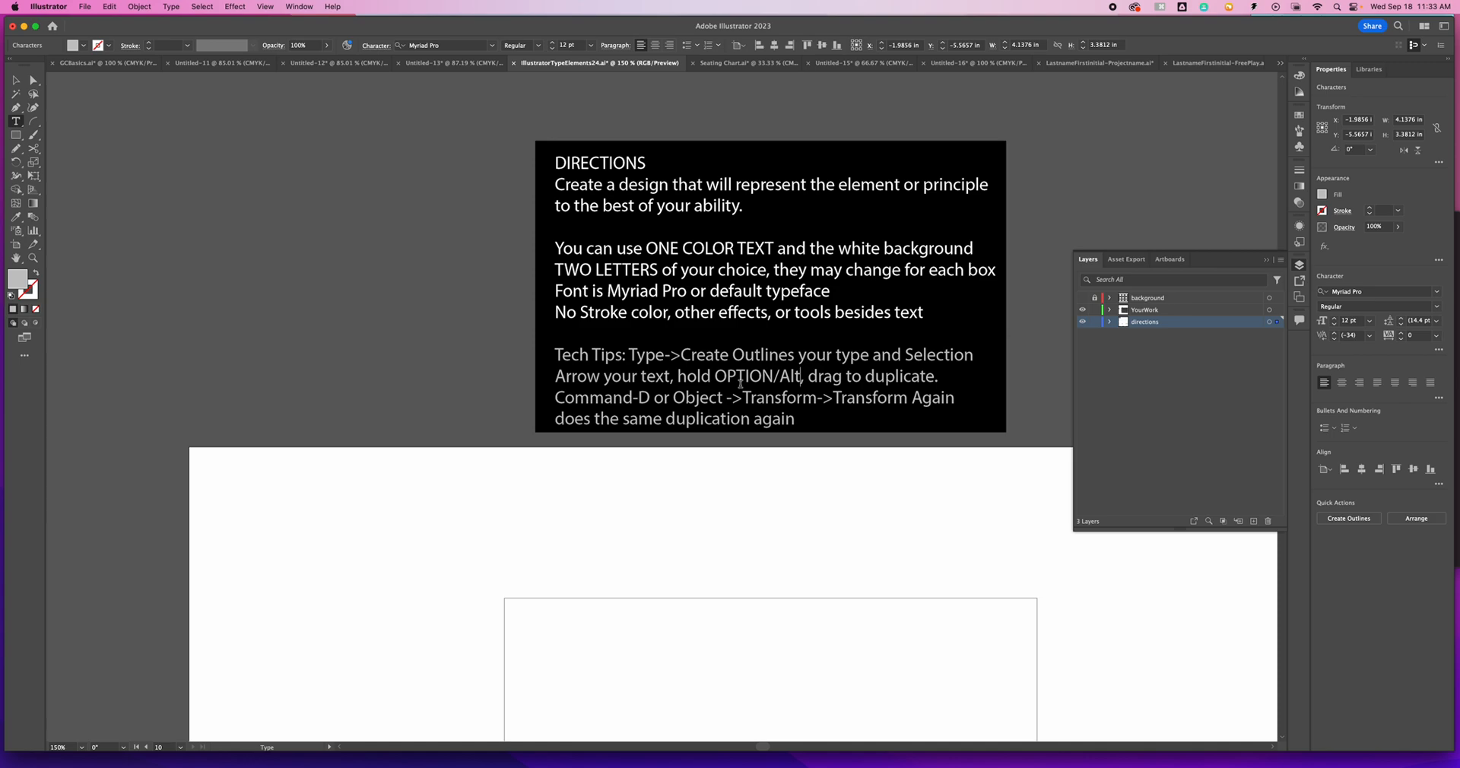
key("Escape")
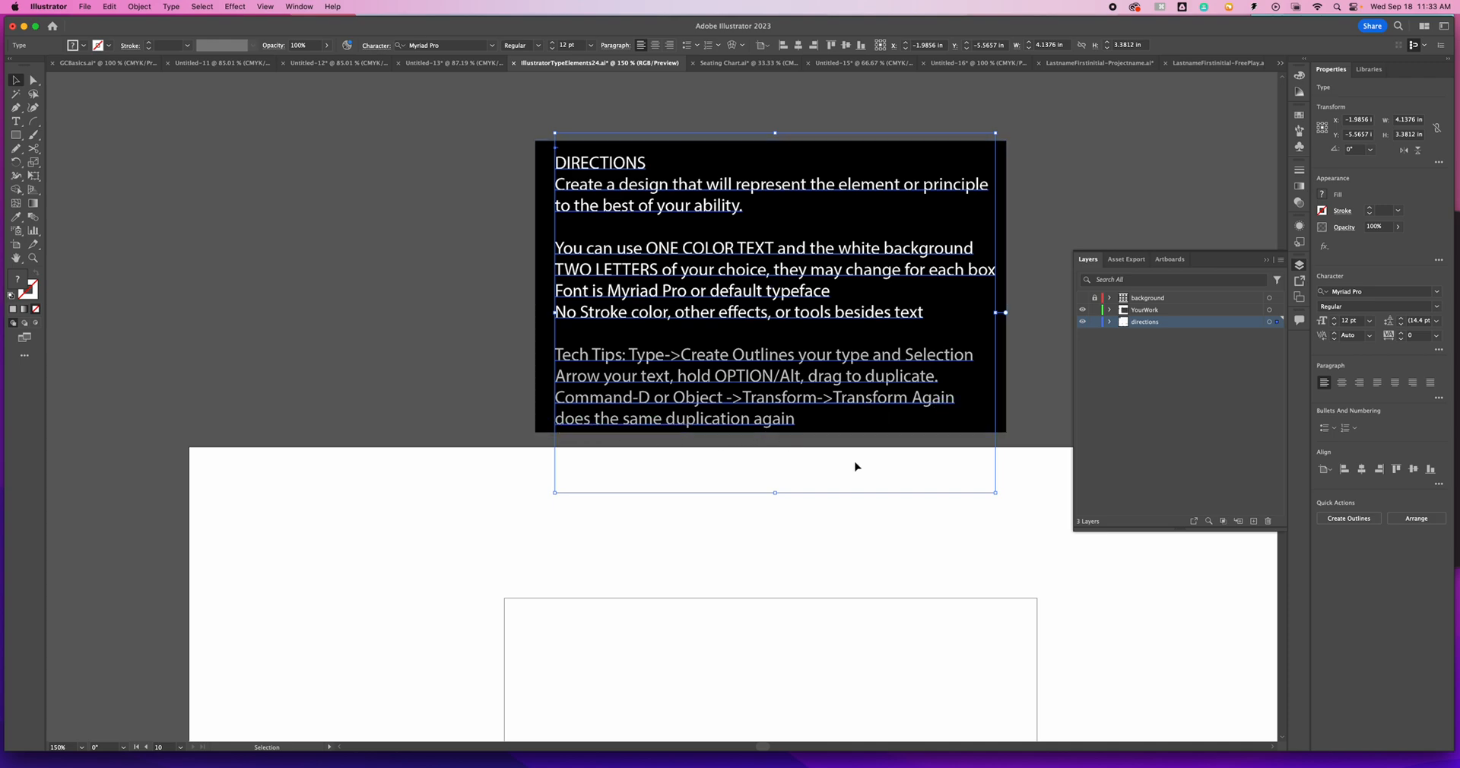
left_click(1095, 321)
left_click(1131, 311)
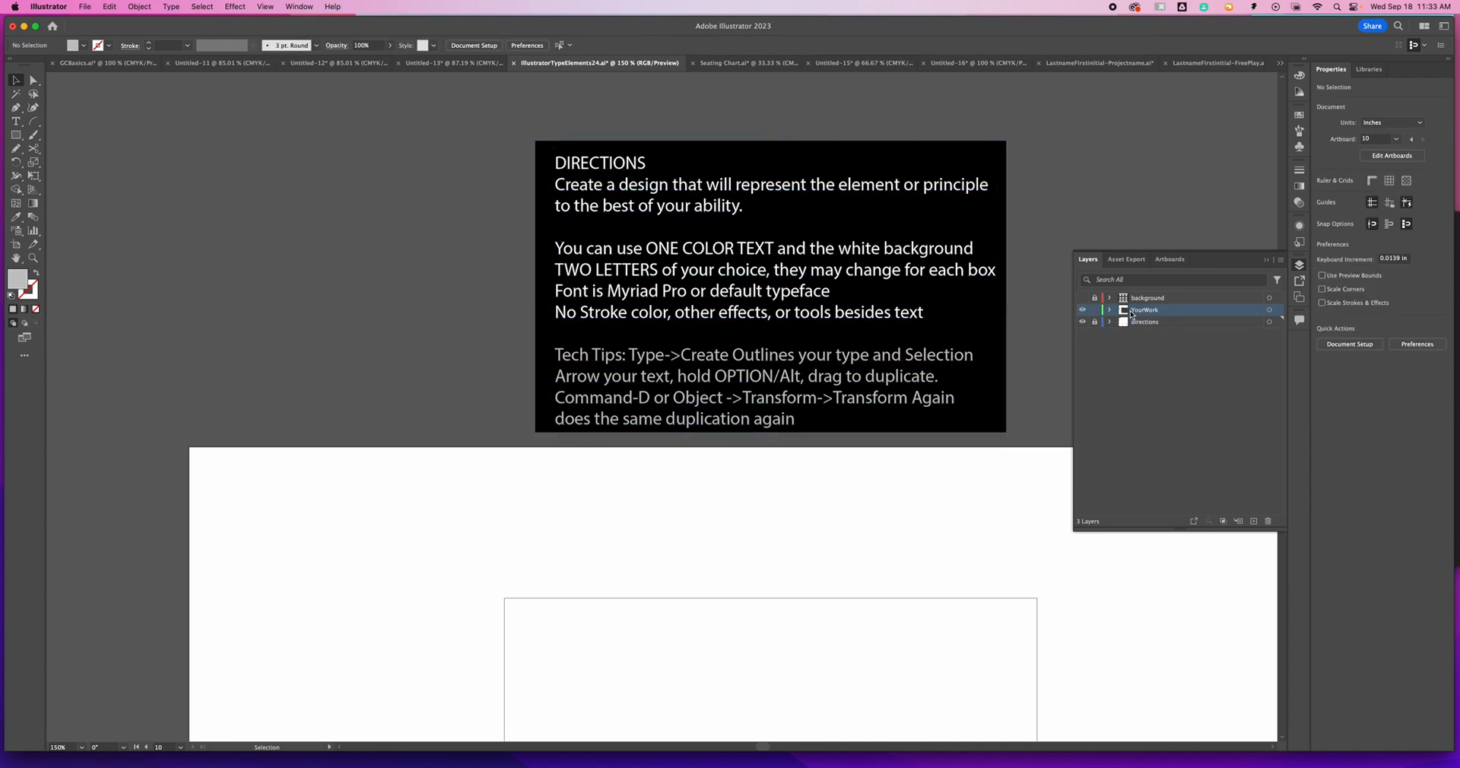
- Add the letter Y as 75 pt point type in the TEXTURE box and move it down about 1 in
scroll(933, 454, "down", 10)
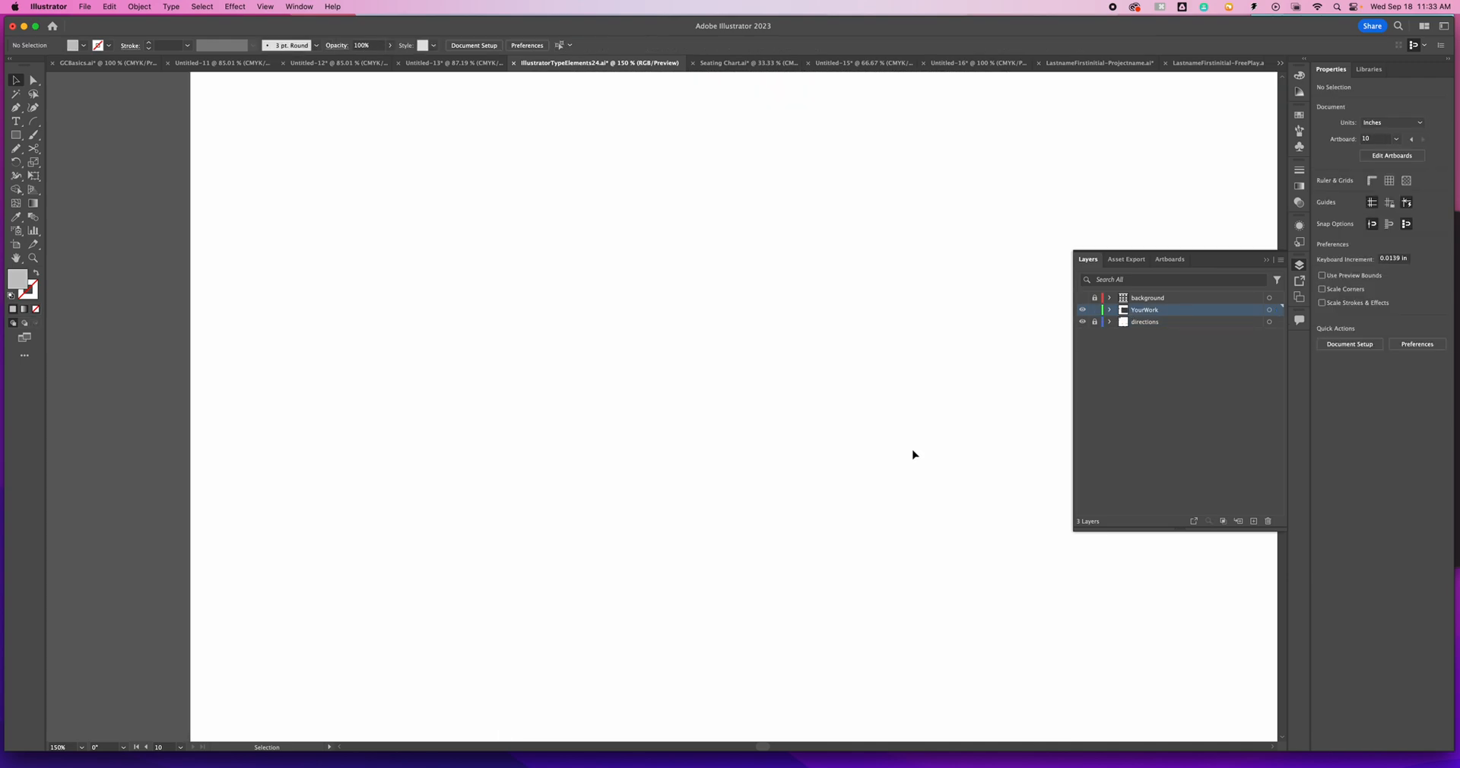
left_click(11, 125)
left_click(762, 207)
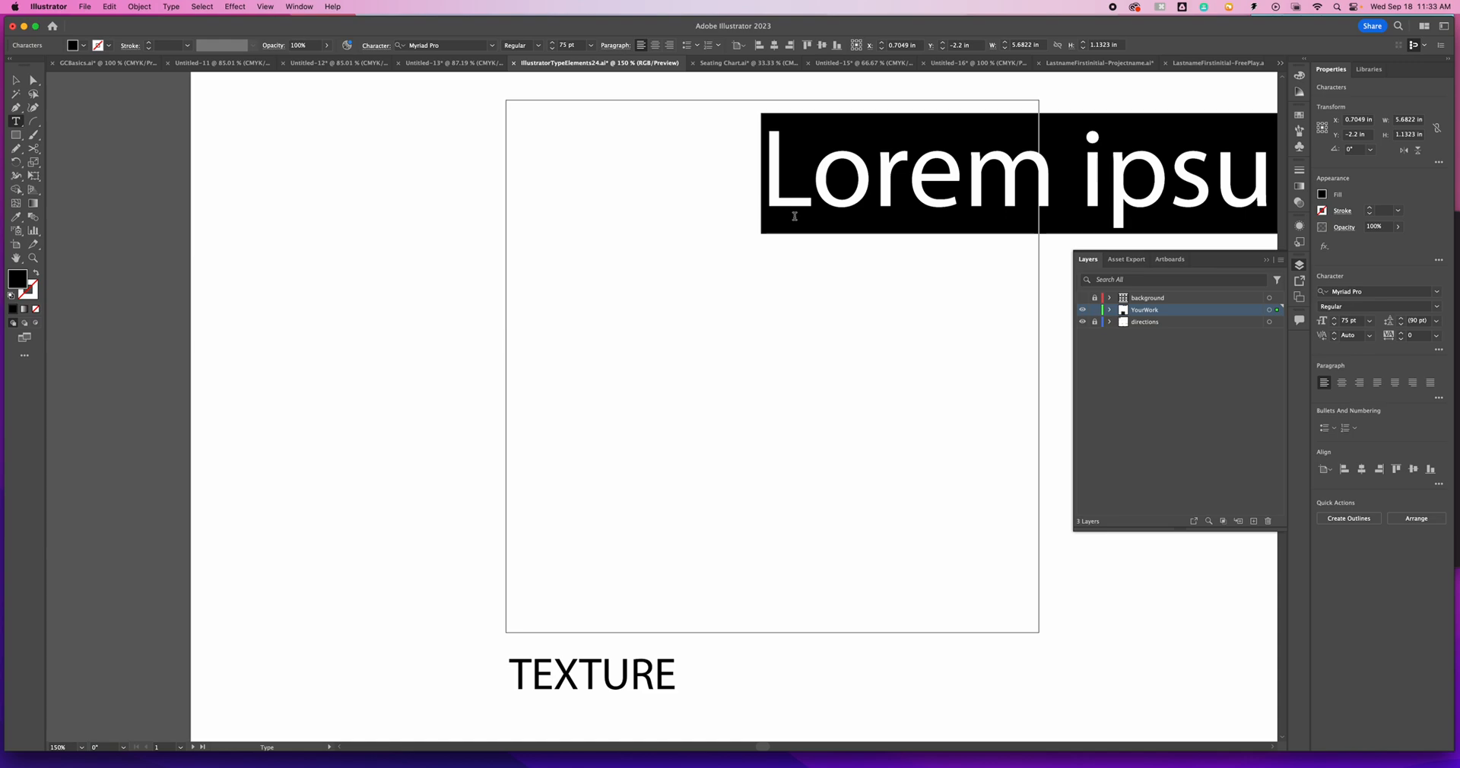
type("Y")
key("Escape")
left_click_drag(781, 198, 779, 279)
- Repeat the Y sideways at about 0.26 in spacing to make an overlapping row of eight
key("super+d")
key("super+d")
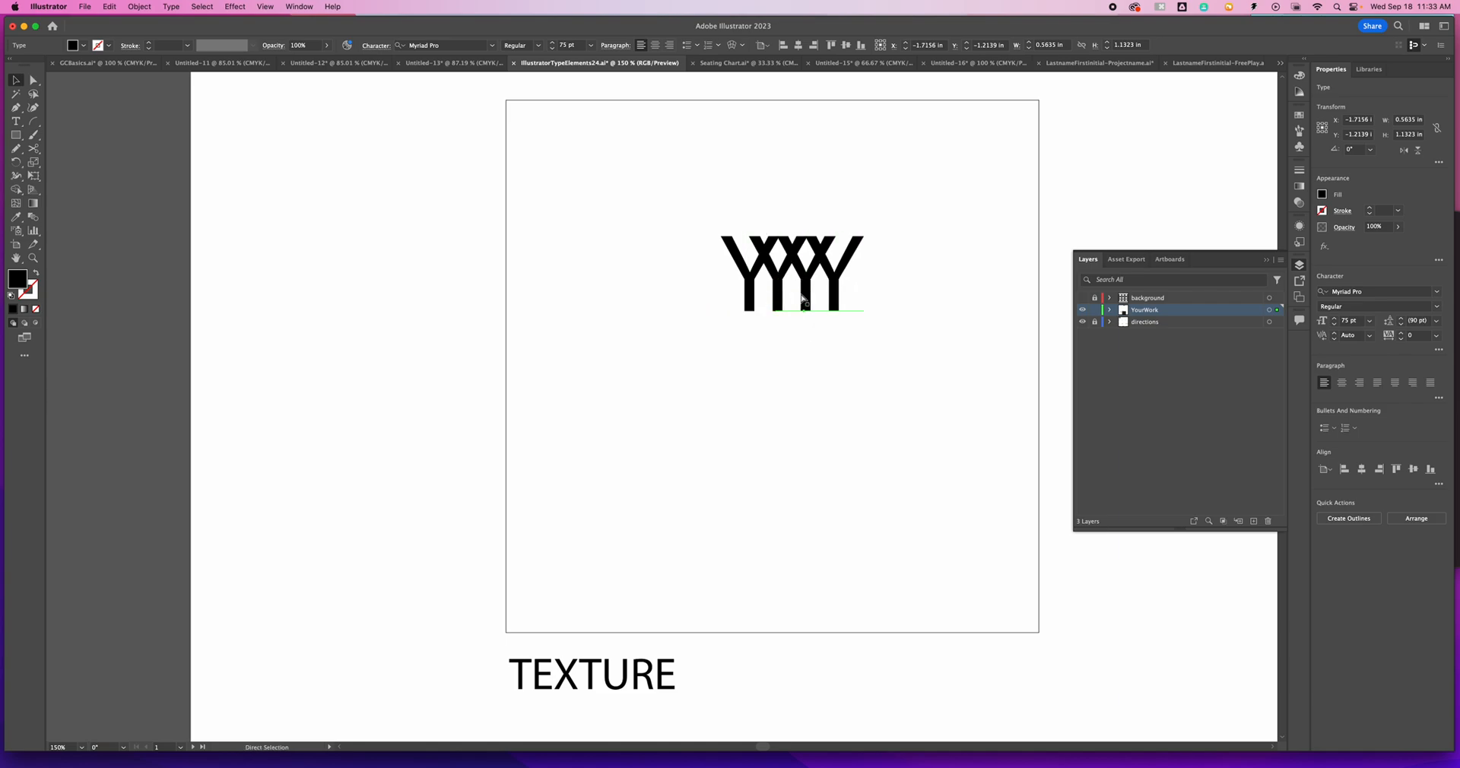
key("super+d")
key("super+d")
key("super+d")
key("super+d")
- Select the whole Y row, try to repeat it downward in the TEXTURE box, and undo the extra moves
left_click_drag(667, 267, 1027, 287)
left_click_drag(863, 245, 873, 298)
key("super+d")
key("super+d")
key("super+d")
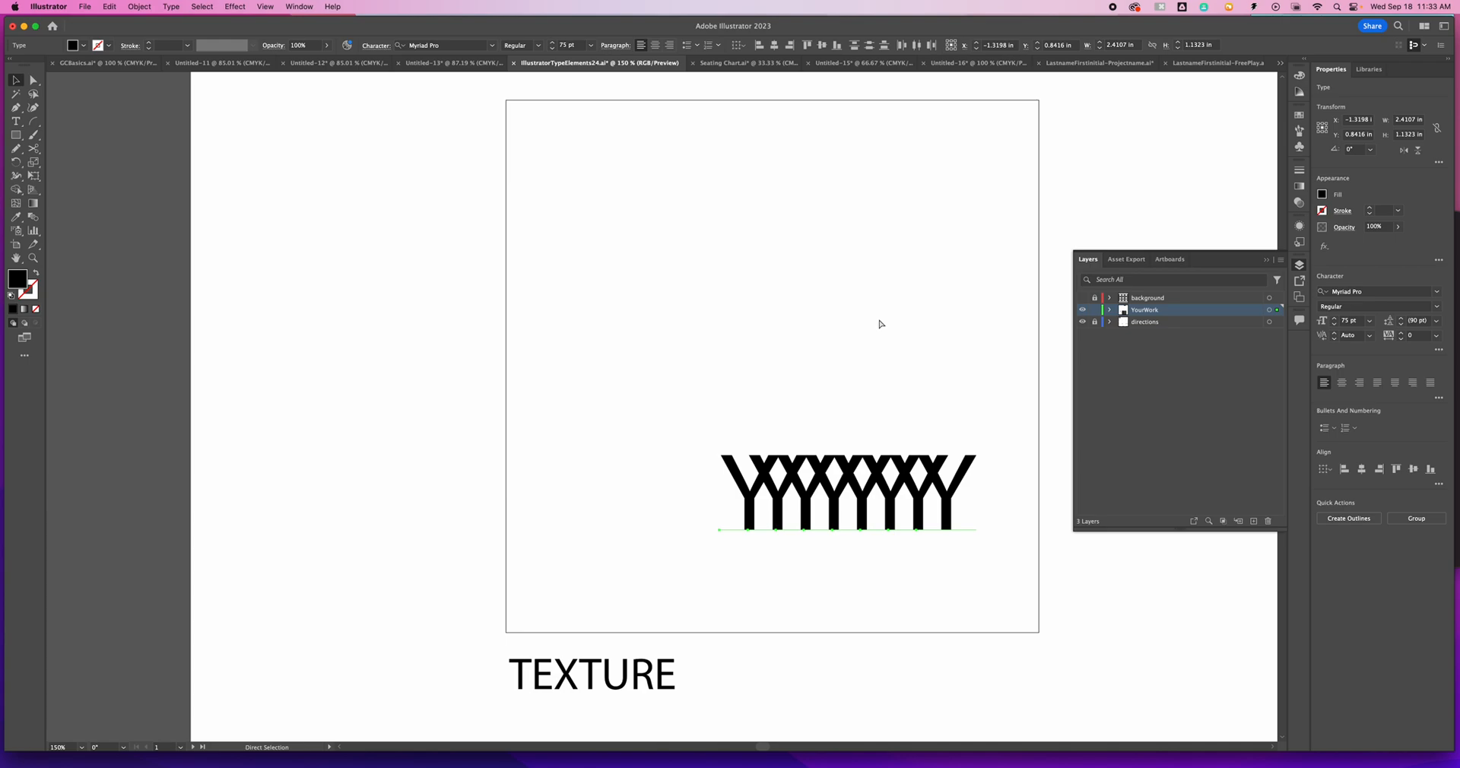
key("super+z")
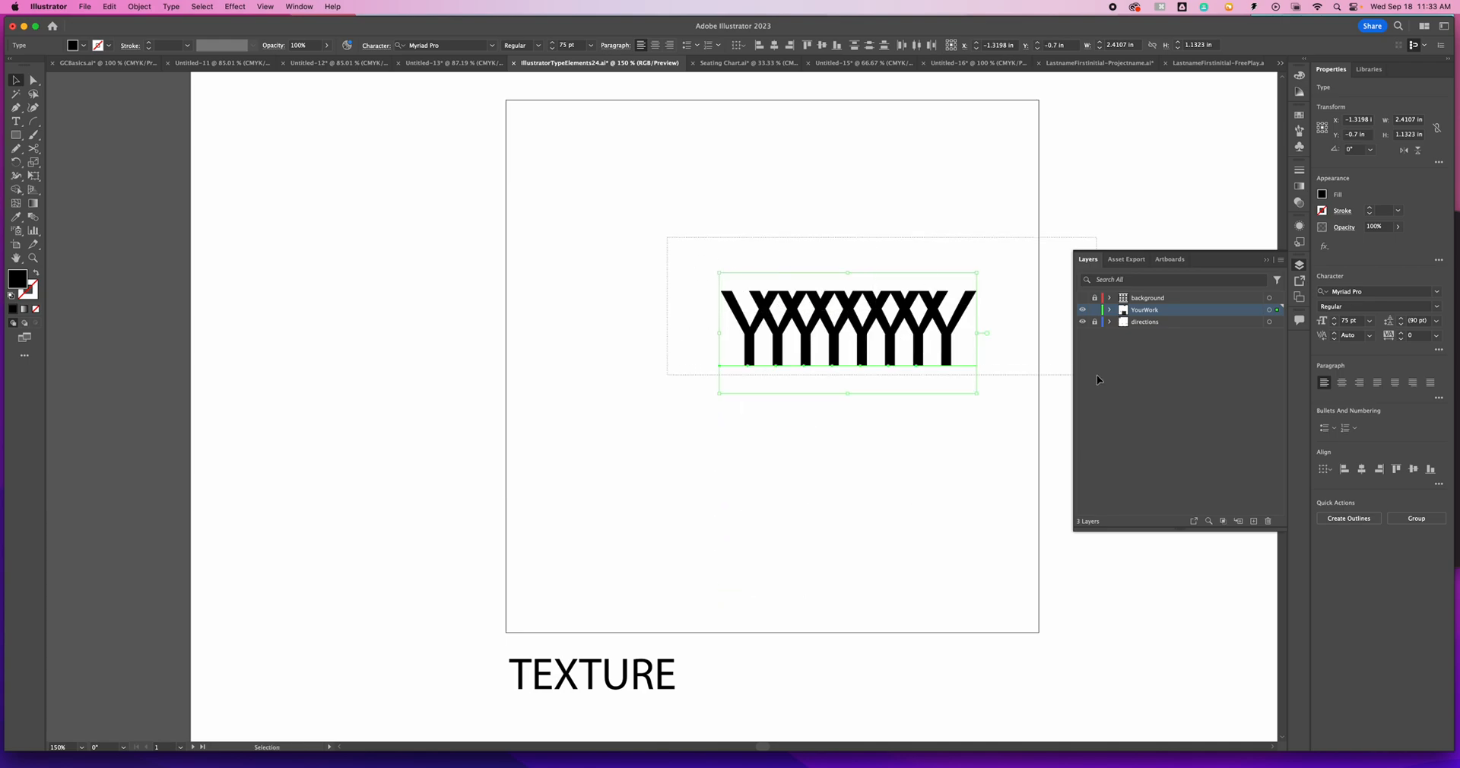
- Duplicate the Y row about 0.43 in lower and repeat the copy to make six overlapping rows
left_click_drag(903, 339, 903, 386)
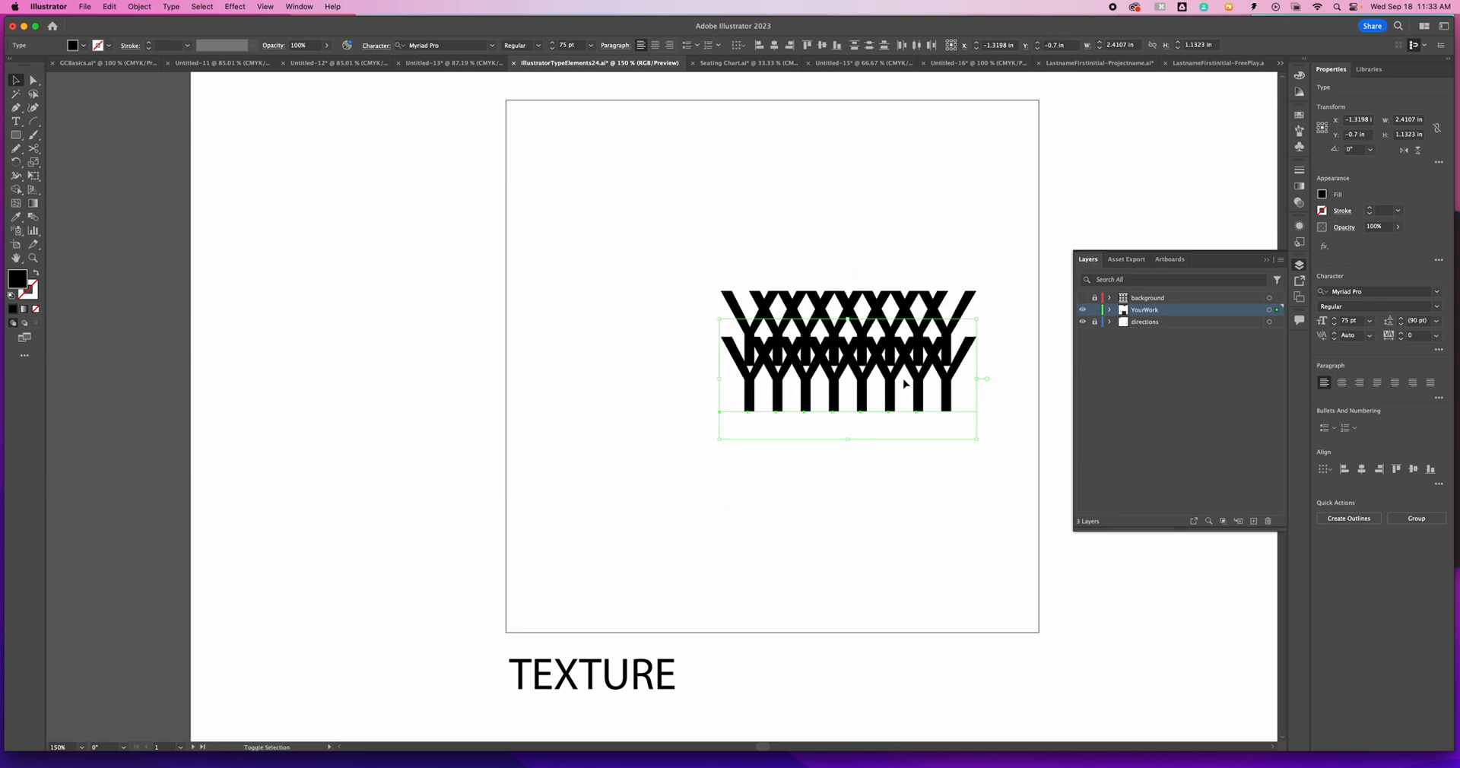
key("super+d")
key("super+d")
key("super+d")
key("super+d")
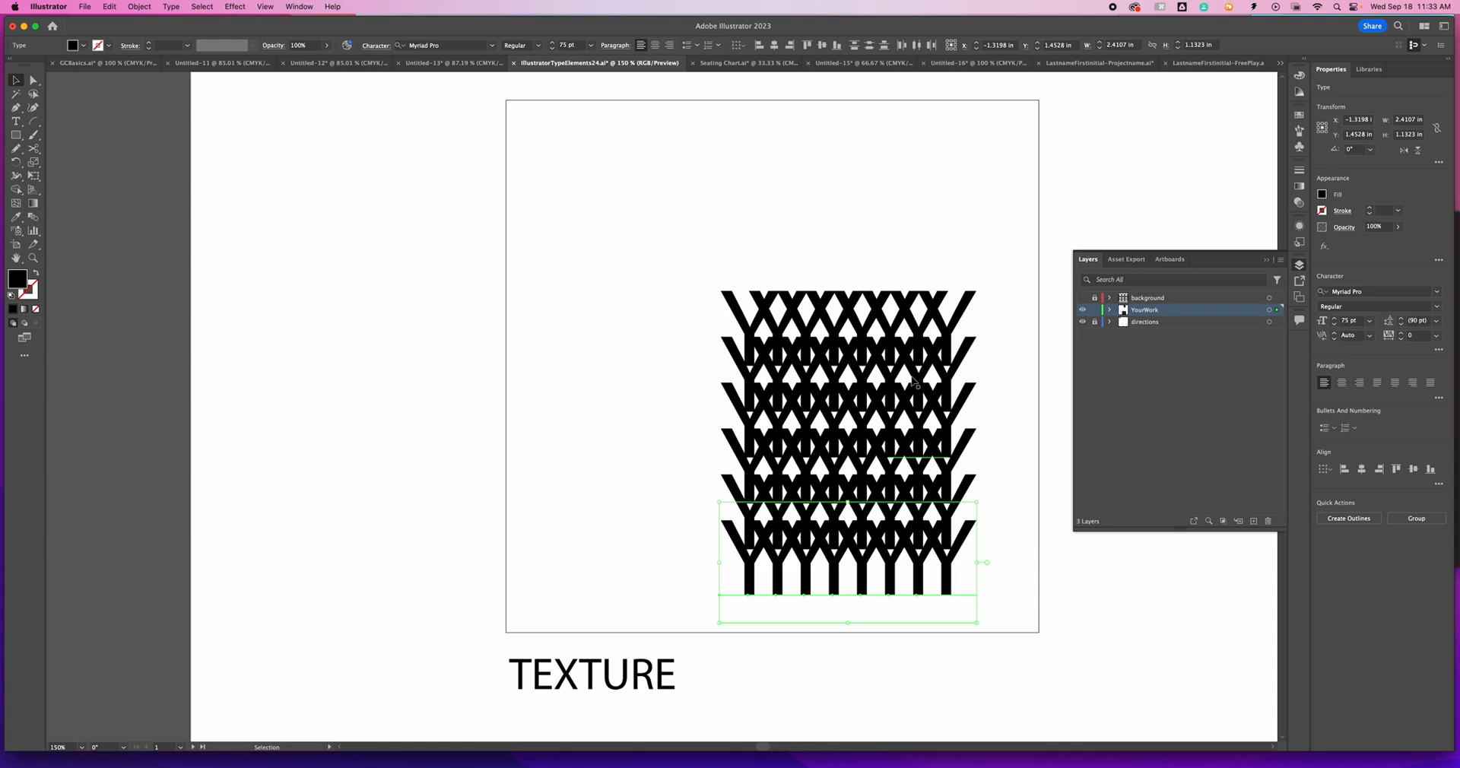
- Undo the Y row copies and sideways duplicates back to the single Y in the TEXTURE box
left_click_drag(669, 267, 990, 559)
key("super+z")
key("super+z")
key("super+z")
key("super+z")
key("super+z")
key("super+z")
key("super+z")
key("super+z")
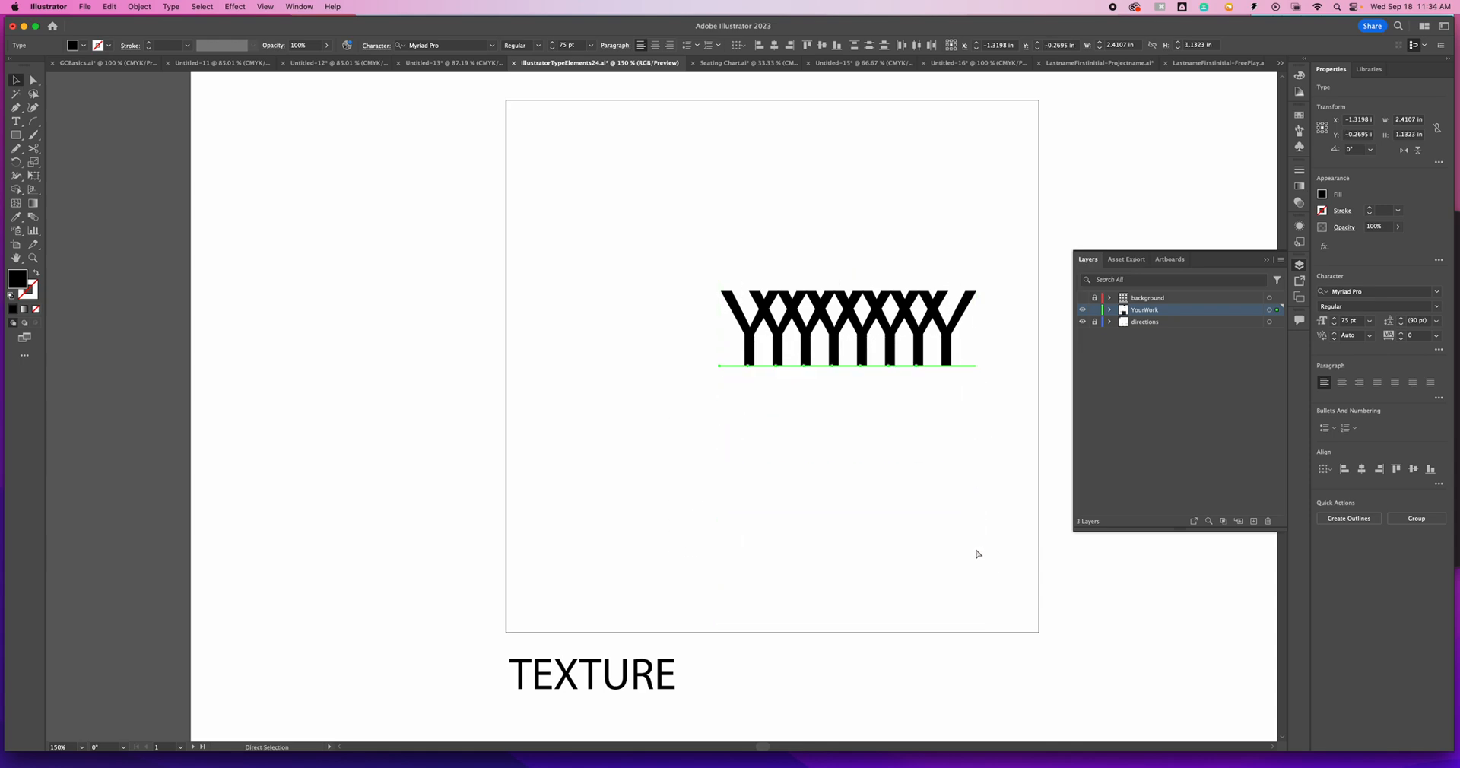
key("super+z")
key("super+z")
key("super+z")
key("super+z")
key("super+z")
key("super+z")
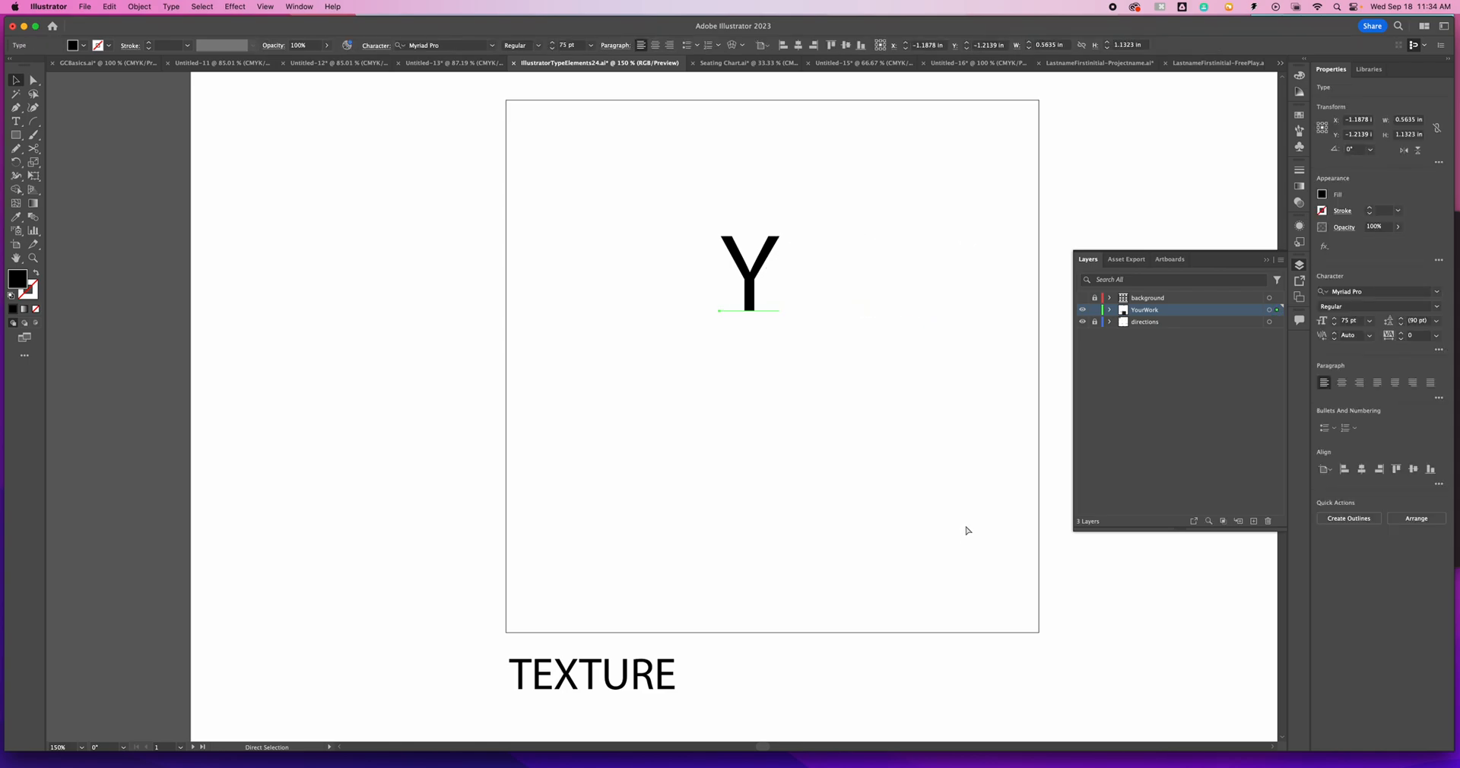
- Convert the letter Y to outlines and activate the Rotate tool
left_click(140, 6)
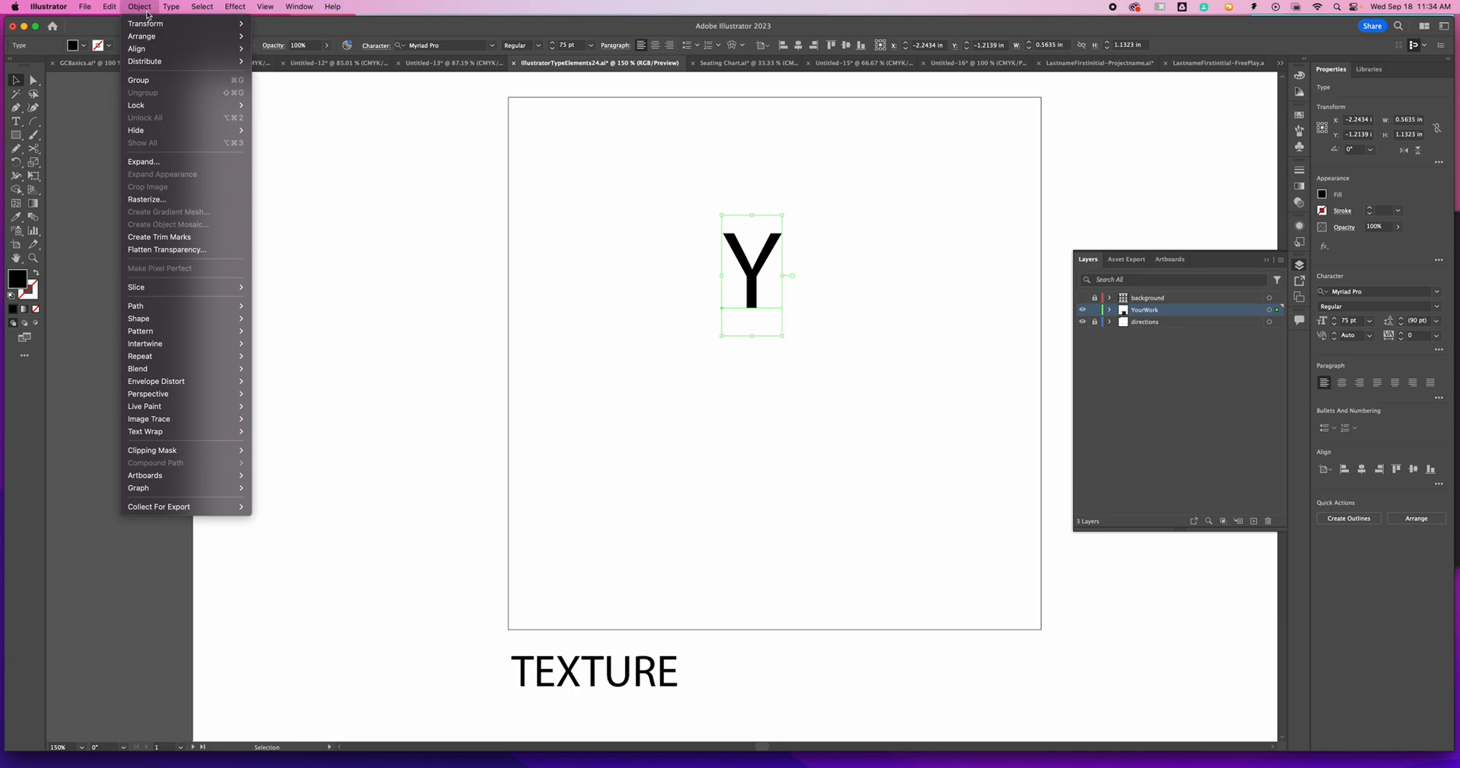
mouse_move(171, 7)
left_click(226, 218)
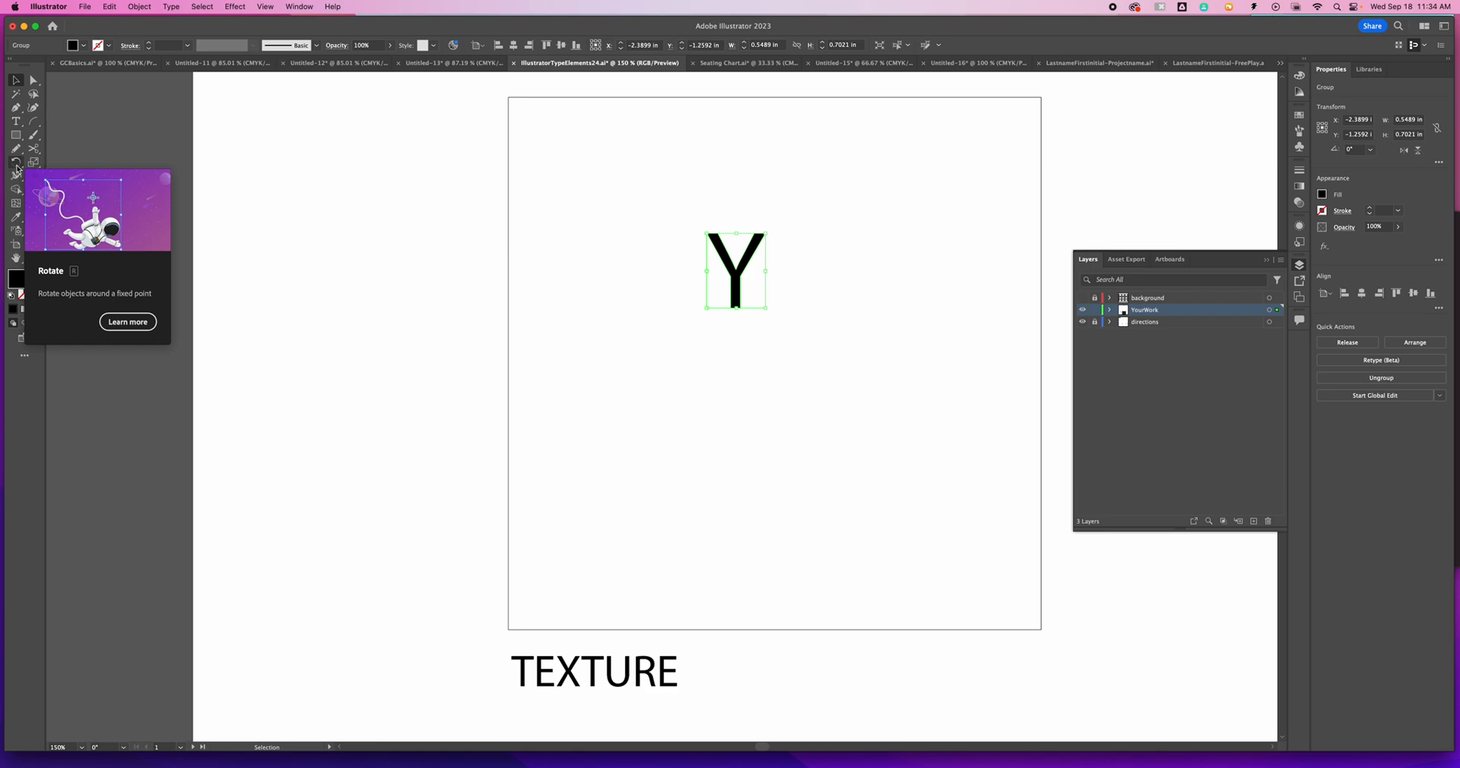
left_click(16, 163)
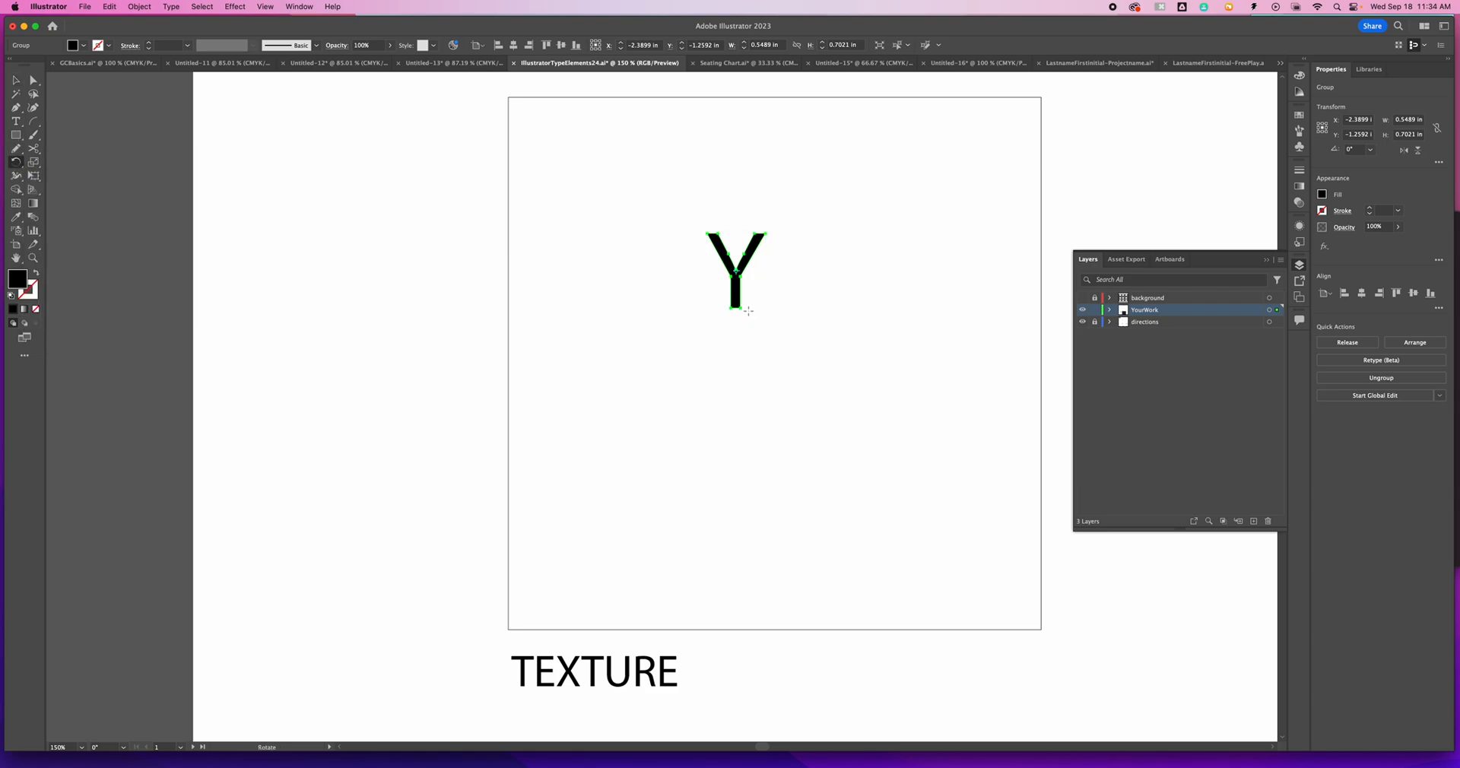
left_click_drag(756, 321, 895, 450)
key("super+z")
key("super+z")
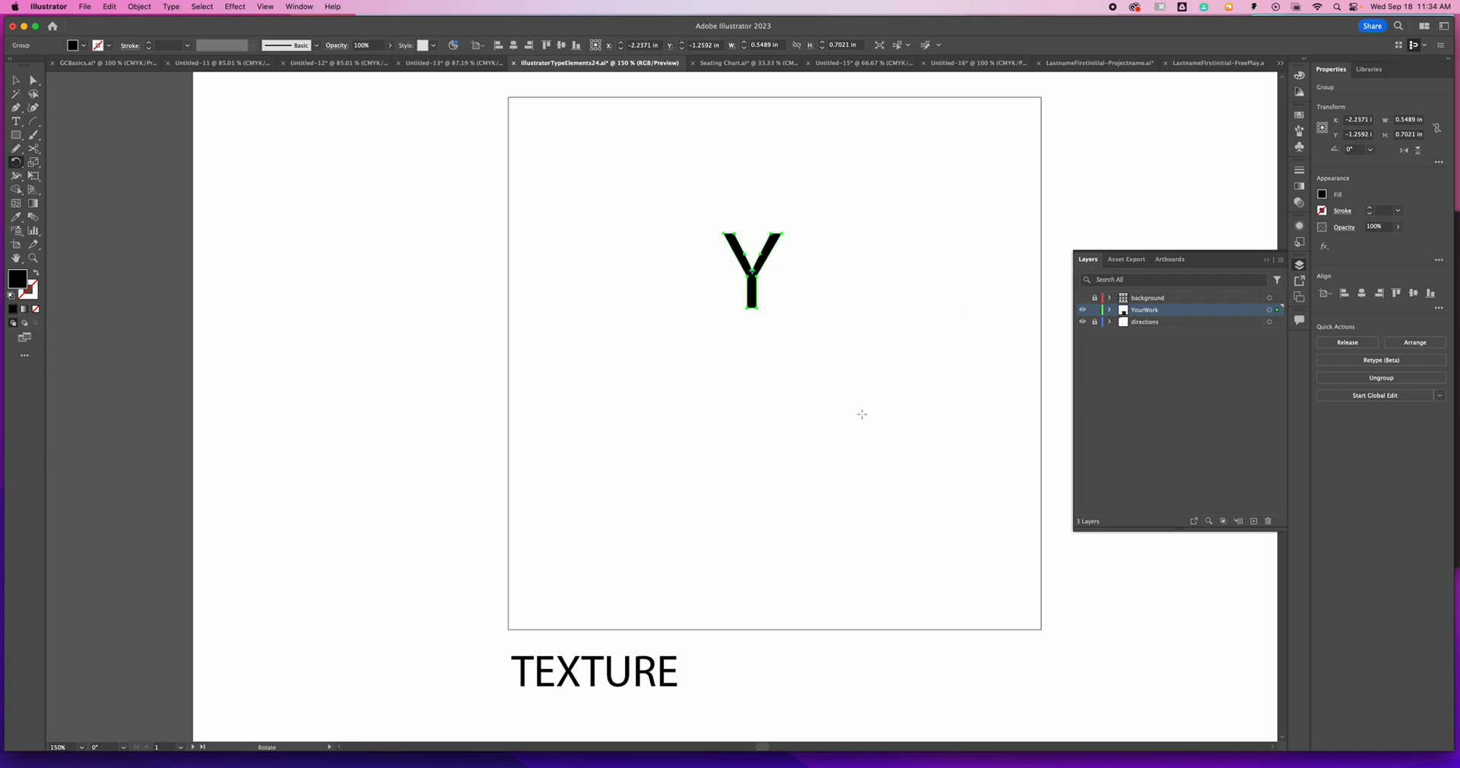
- Rotate a copy of the outlined Y by 45° around a point just beyond the lower right of its stem
left_click(775, 317, "alt")
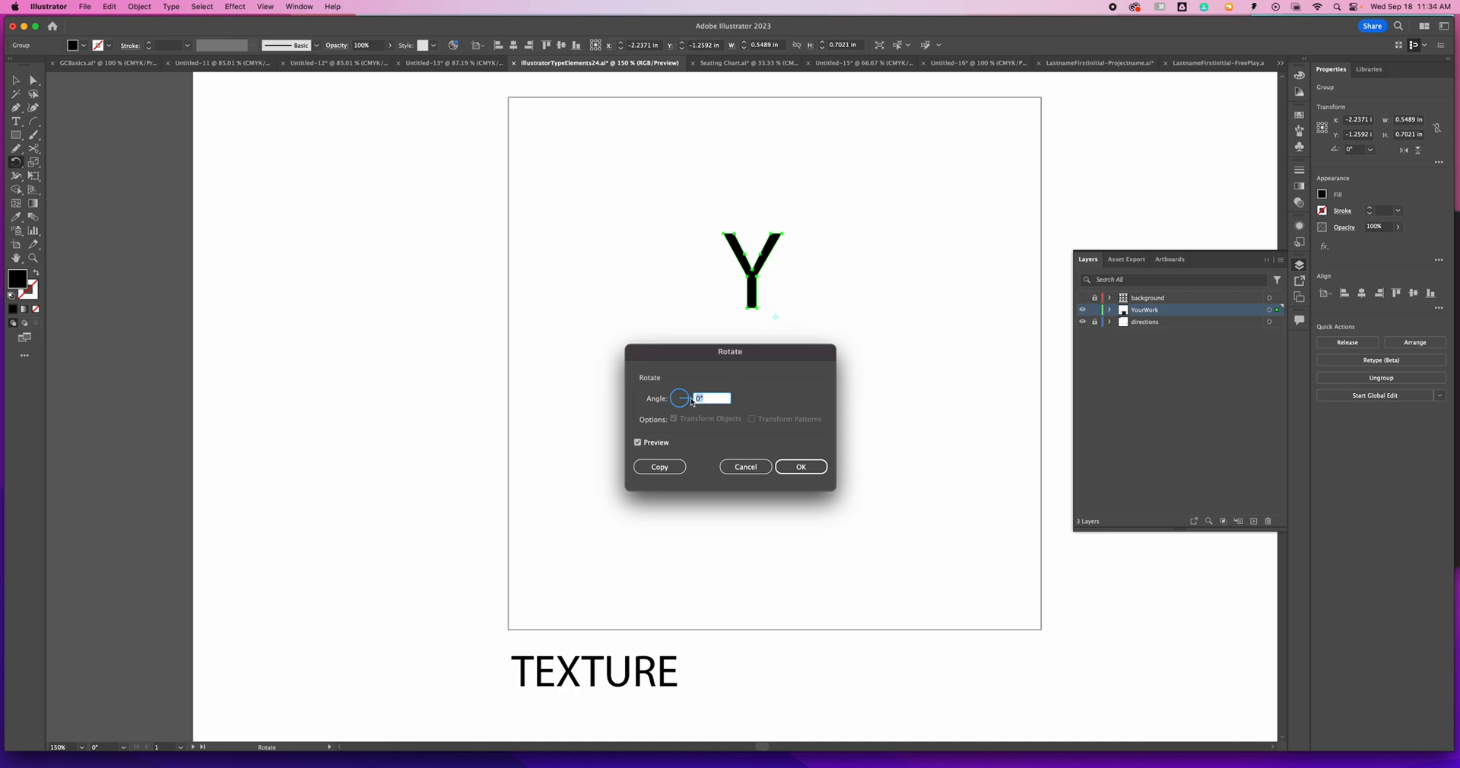
key("Tab")
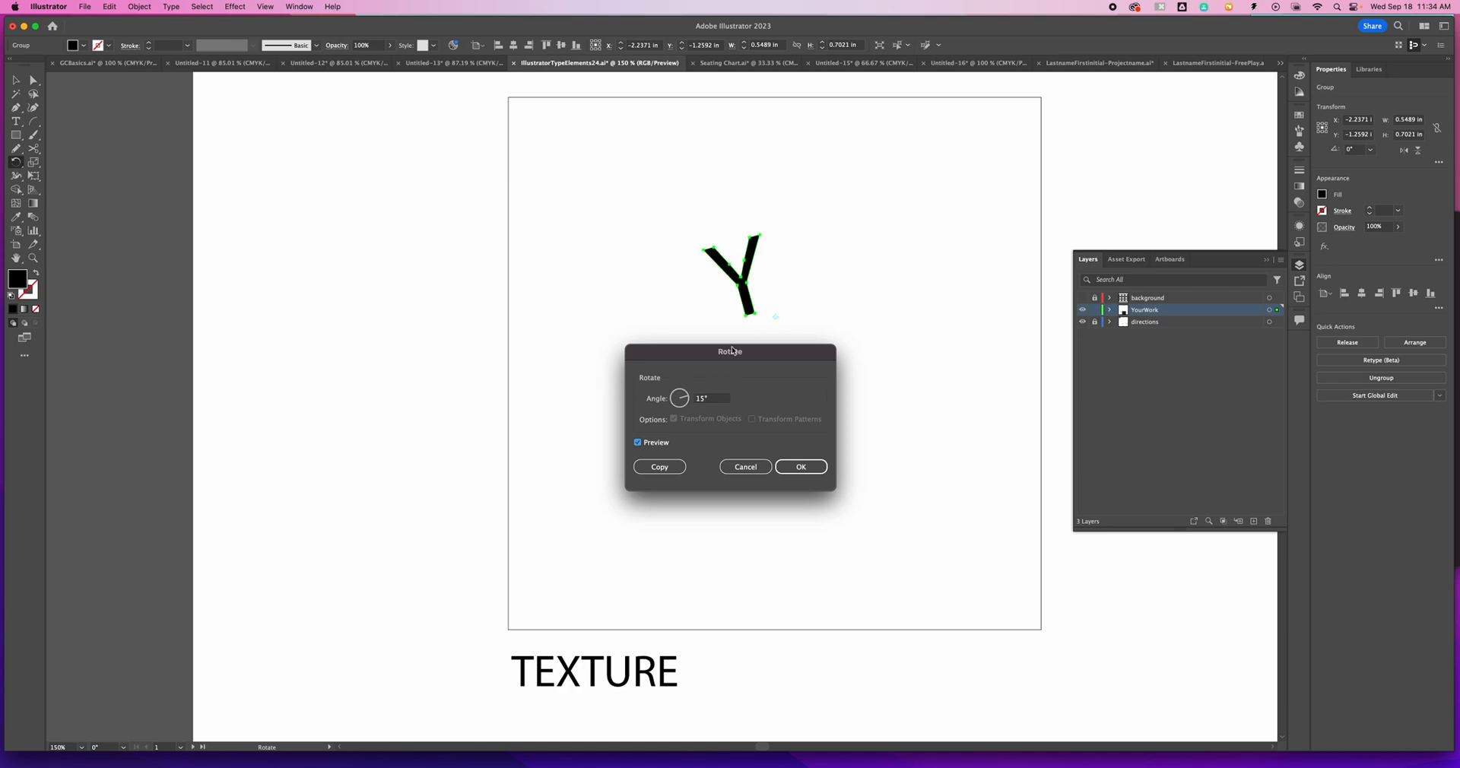
left_click(667, 400)
key("Tab")
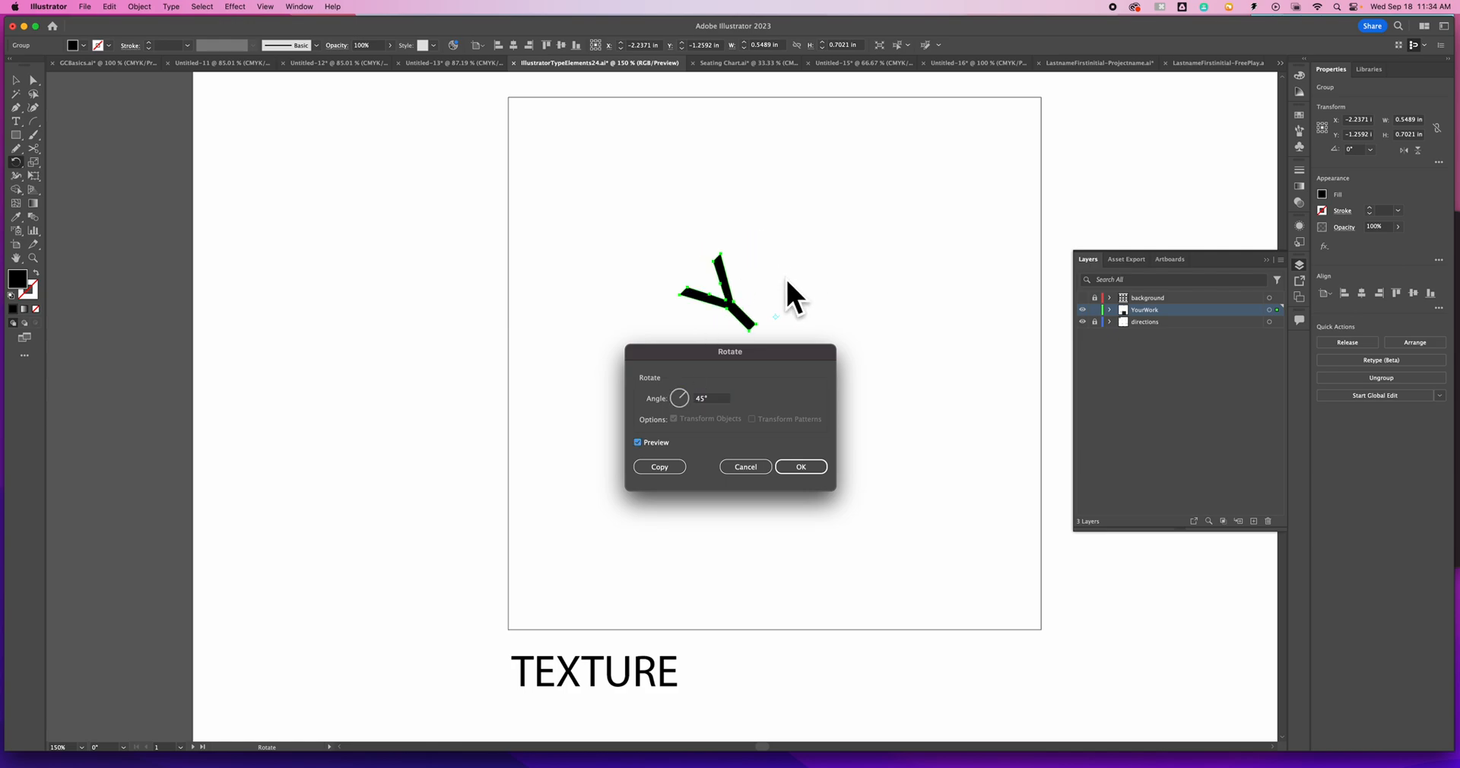
left_click(679, 469)
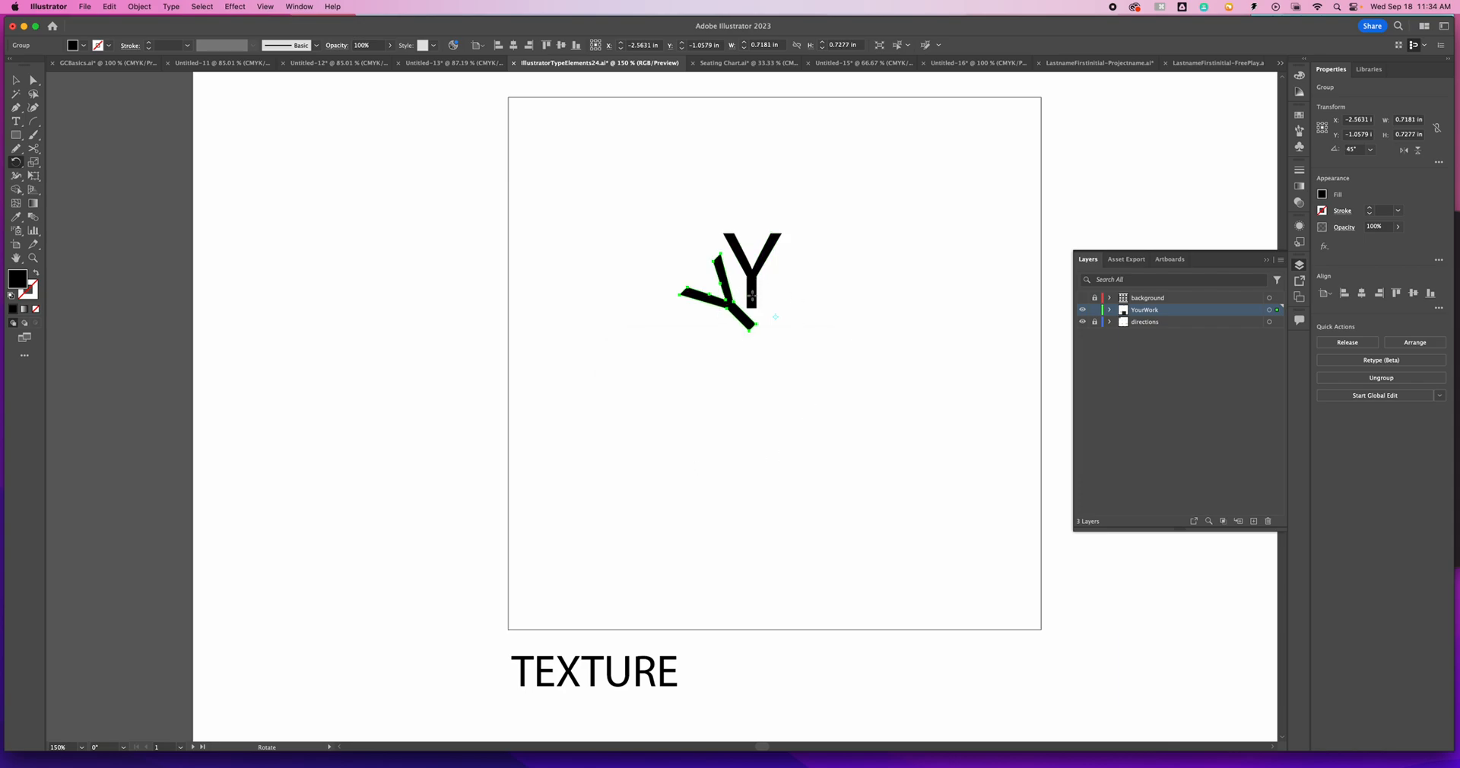
- Repeat the rotated copy until eight Ys form a closed pinwheel ring
key("super+d")
key("super+d")
key("super+d")
key("super+d")
key("super+d")
key("super+d")
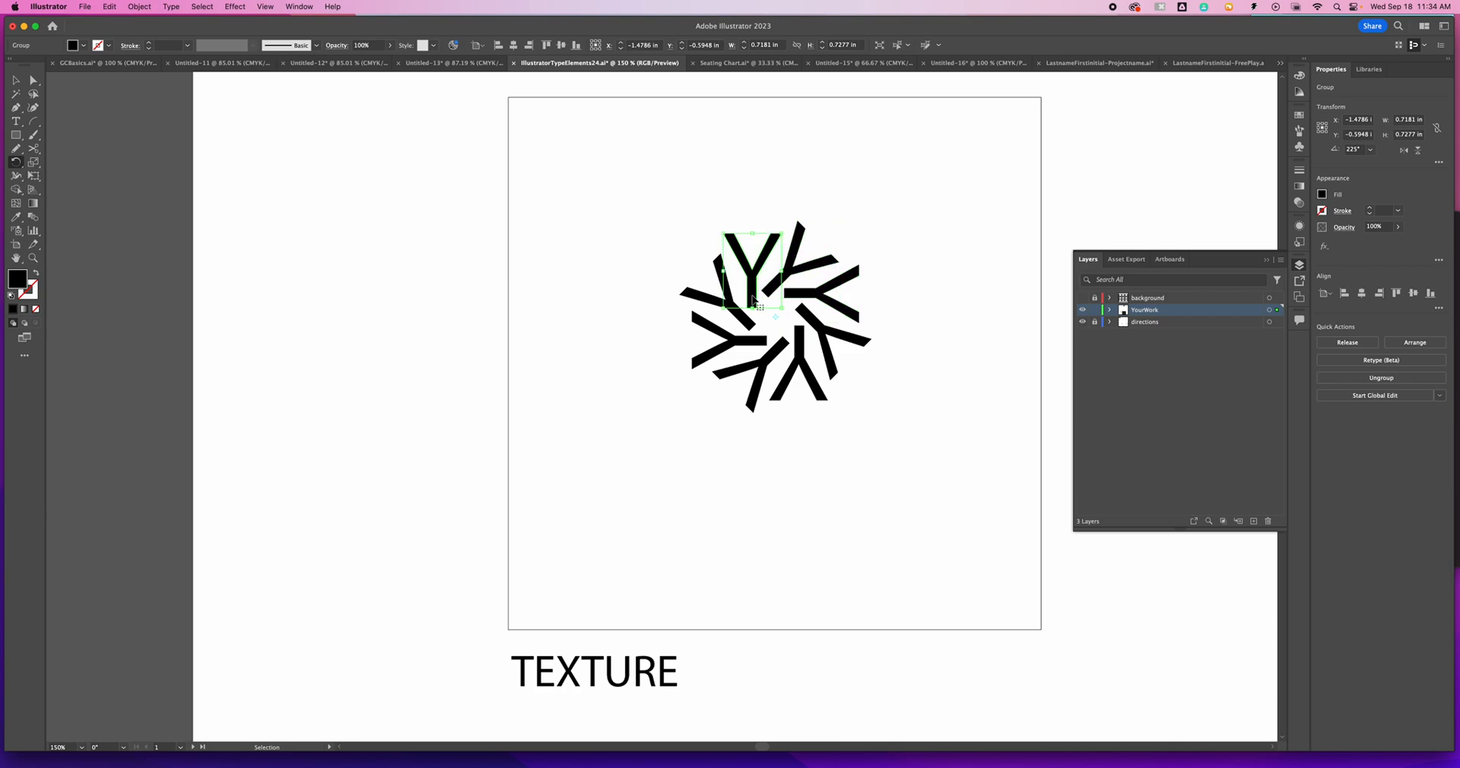
key("super+d")
key("super+d")
key("super+d")
- Select the whole Y pinwheel and rotate a copy by 20° around a point below it in the TEXTURE box
key("v")
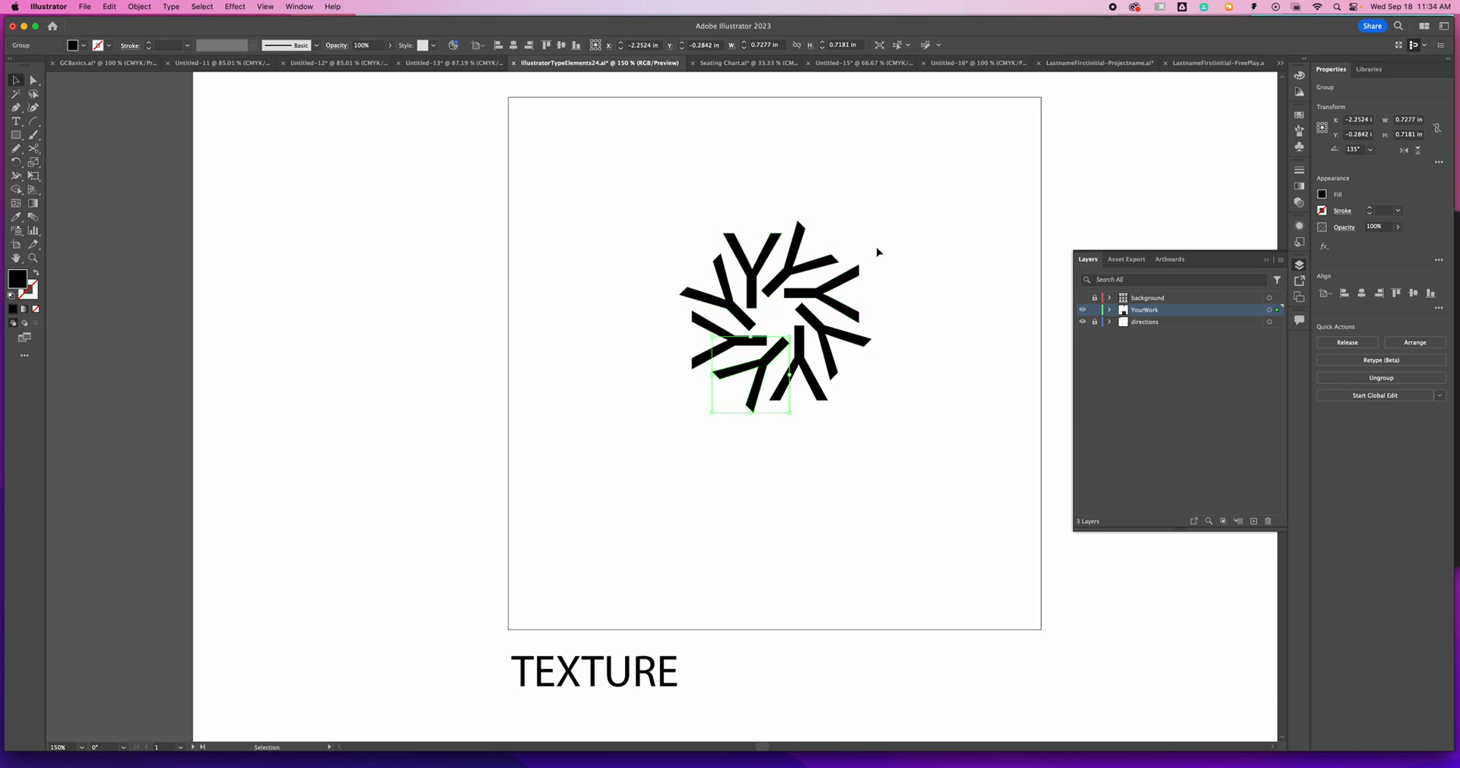
left_click_drag(681, 209, 851, 417)
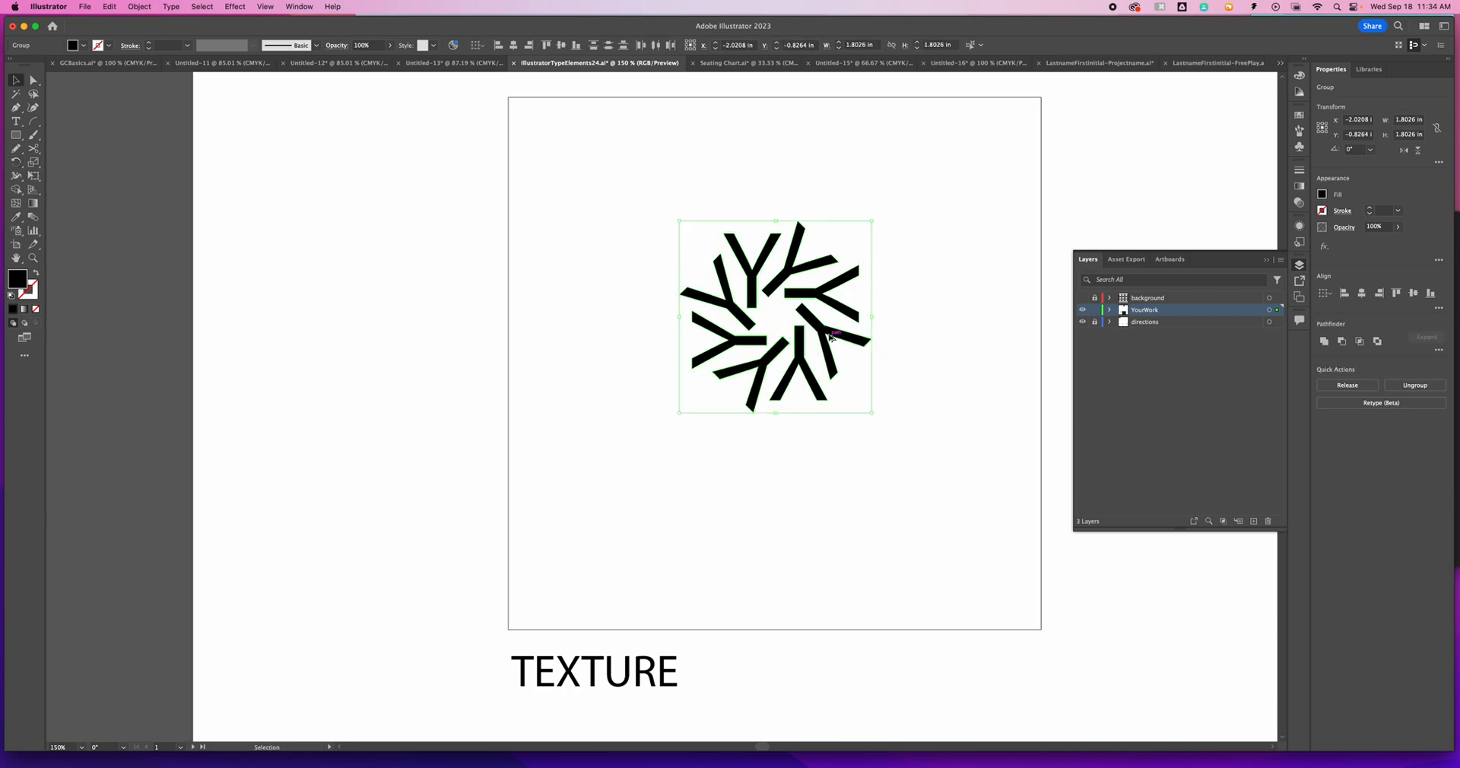
left_click_drag(857, 332, 763, 295)
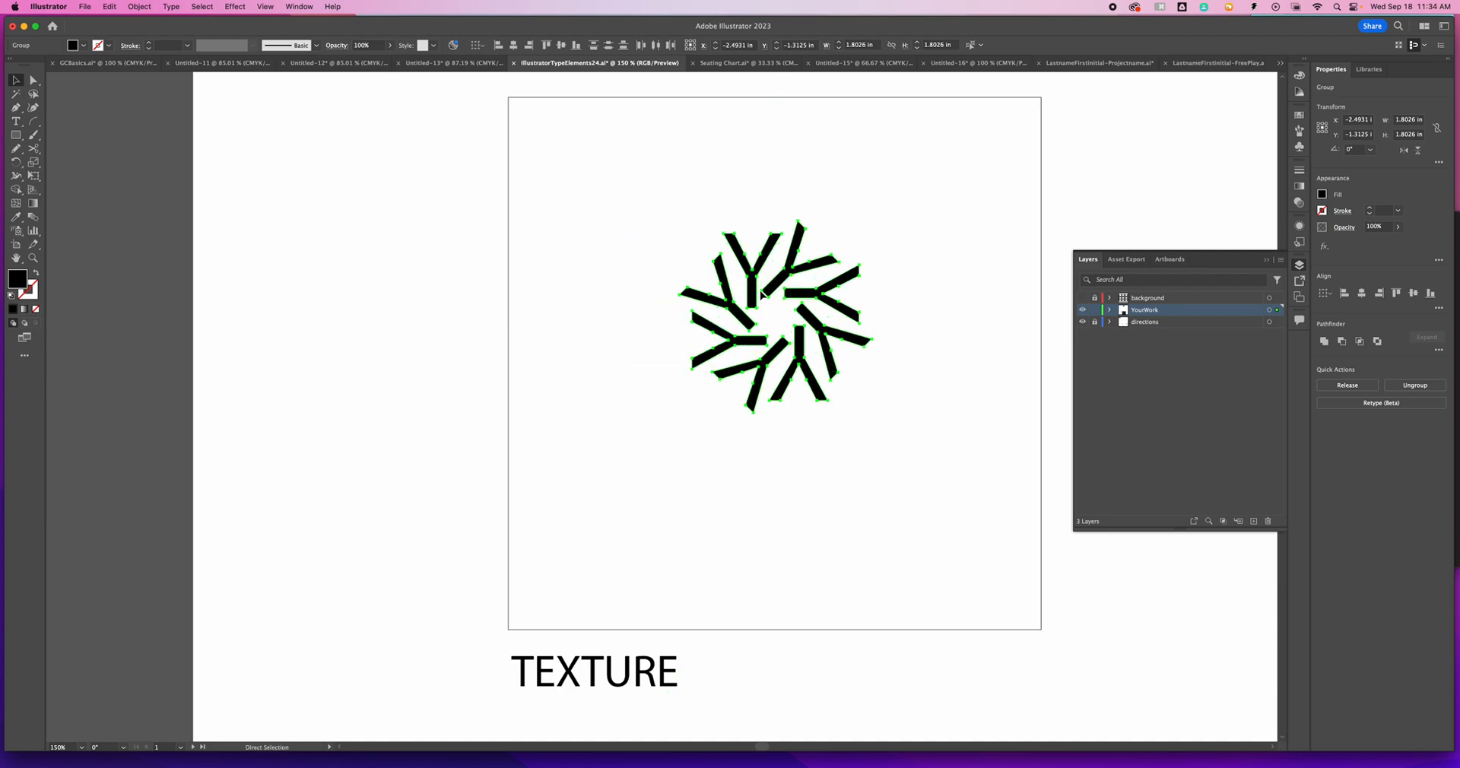
left_click(16, 162)
left_click(770, 460, "alt")
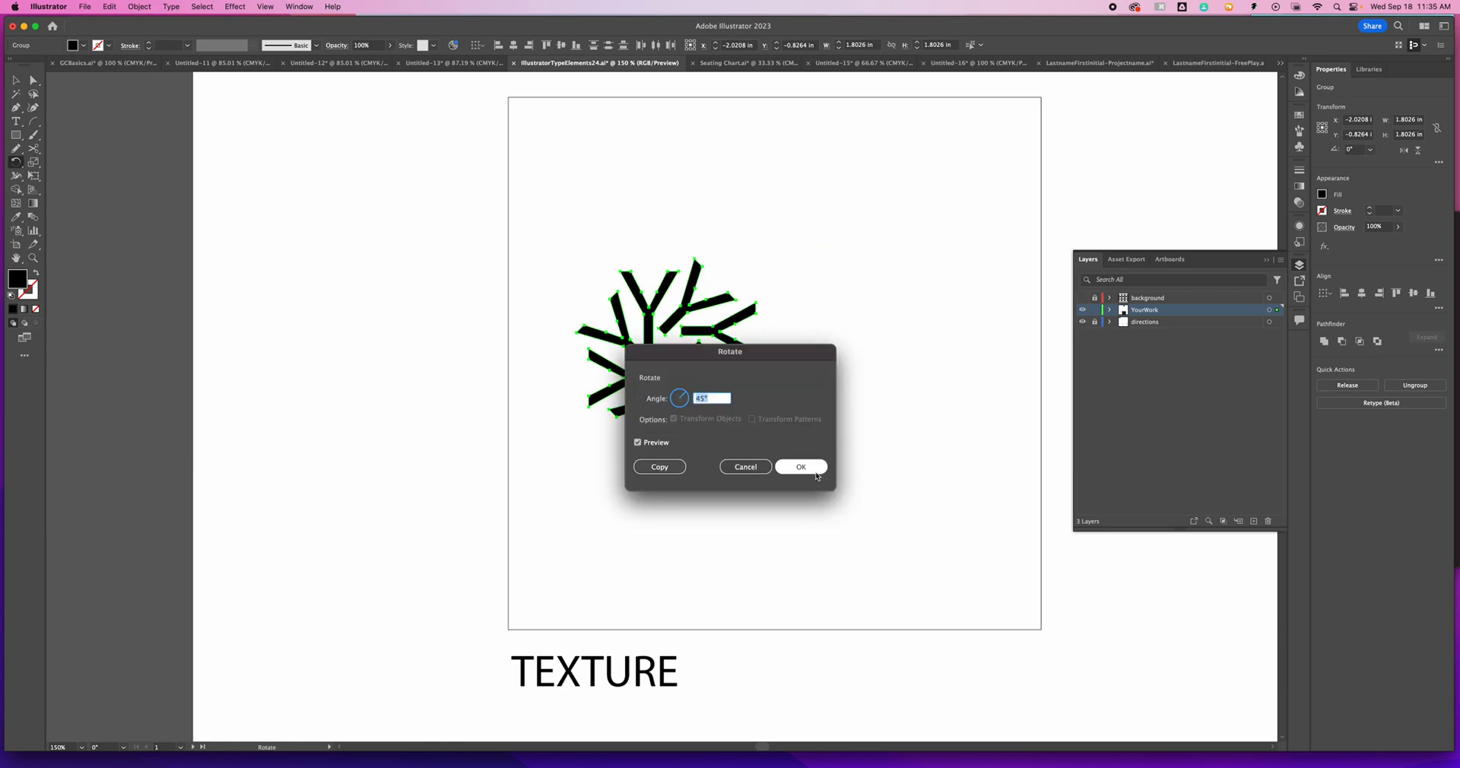
type("15")
left_click(663, 470)
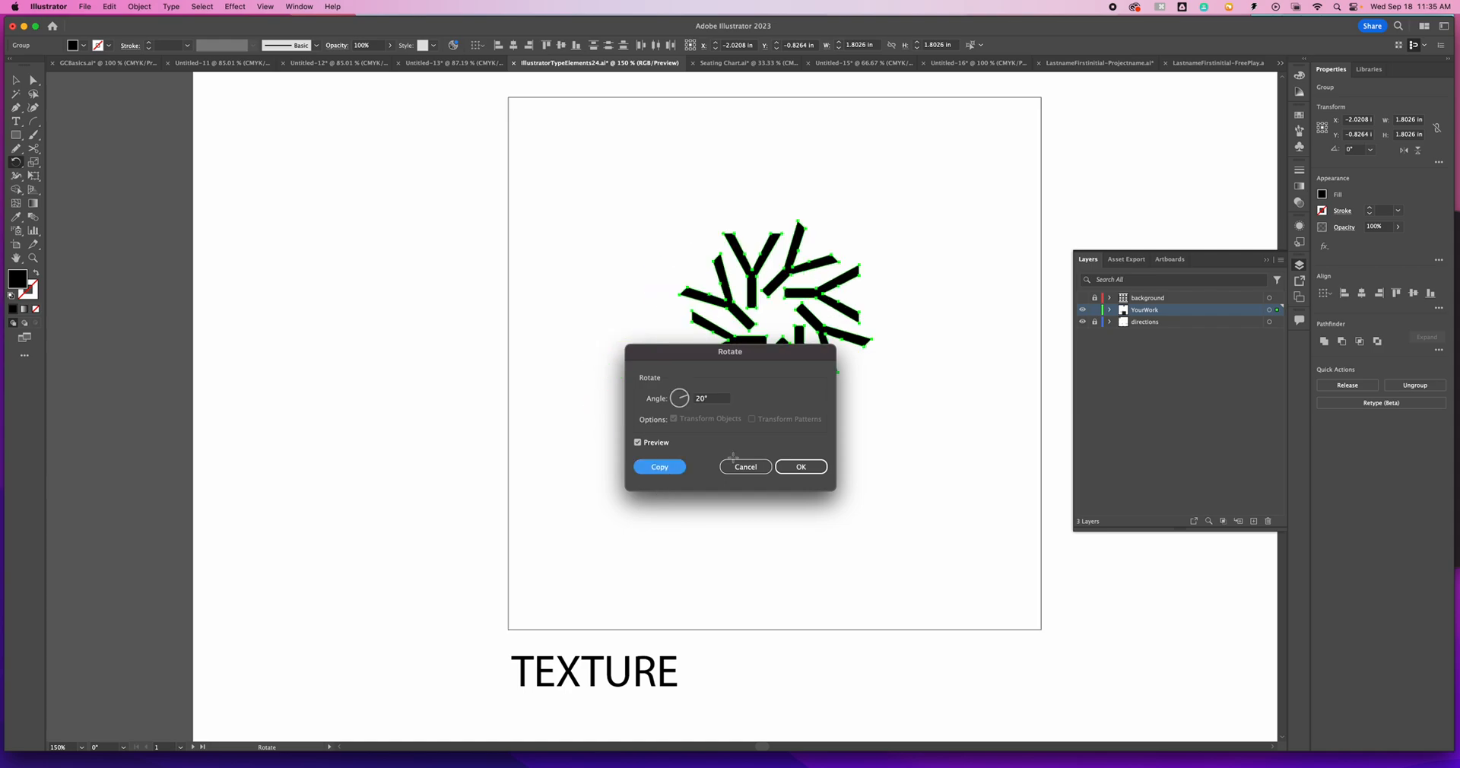
- Repeat the 20° pinwheel copy all the way around to form a full wreath
key("super+d")
key("super+d")
key("super+d")
key("super+d")
key("super+d")
key("super+d")
key("super+d")
key("super+d")
key("super+d")
key("super+d")
key("super+d")
key("super+d")
key("super+d")
key("super+d")
key("super+d")
key("super+d")
key("super+d")
key("super+d")
key("super+d")
key("super+d")
key("super+d")
key("super+d")
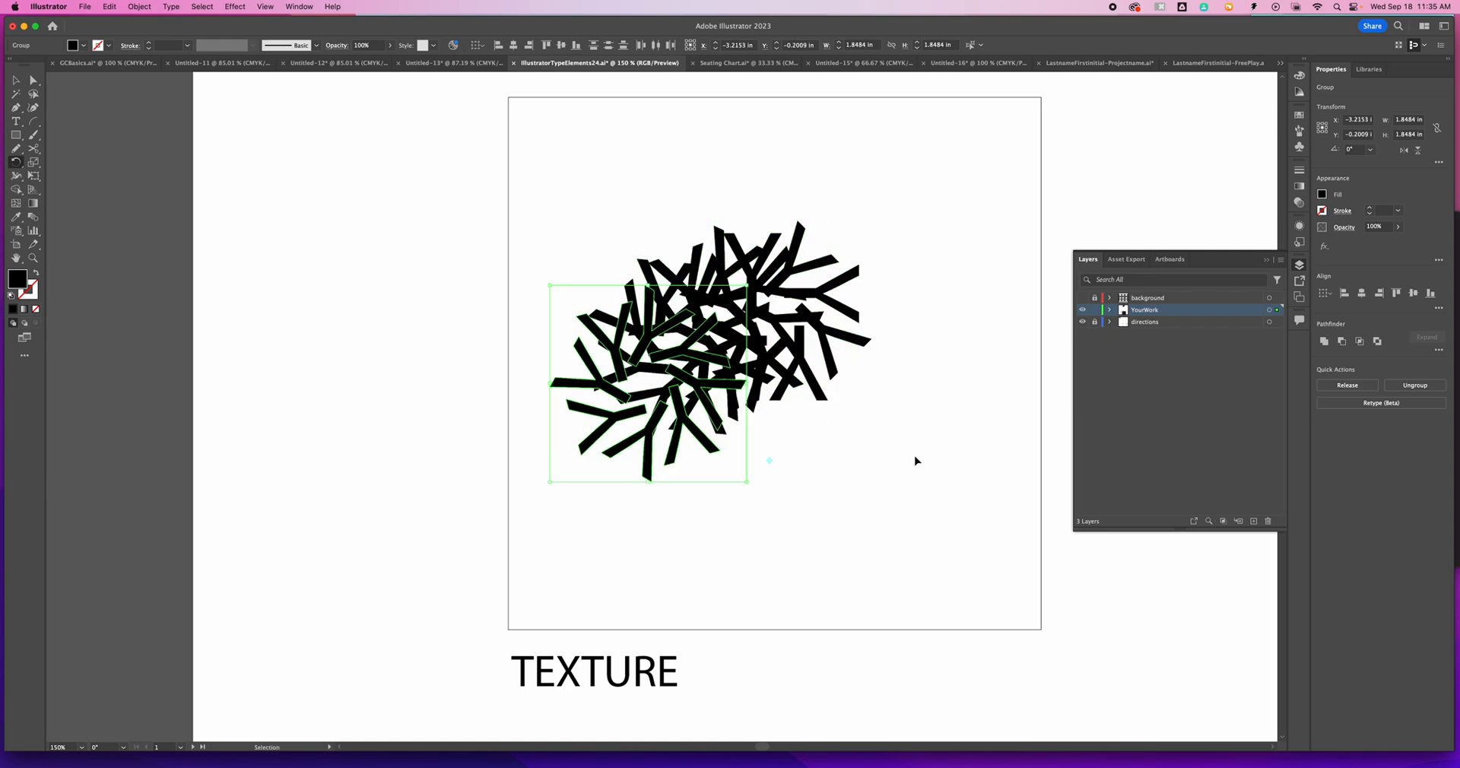
key("r")
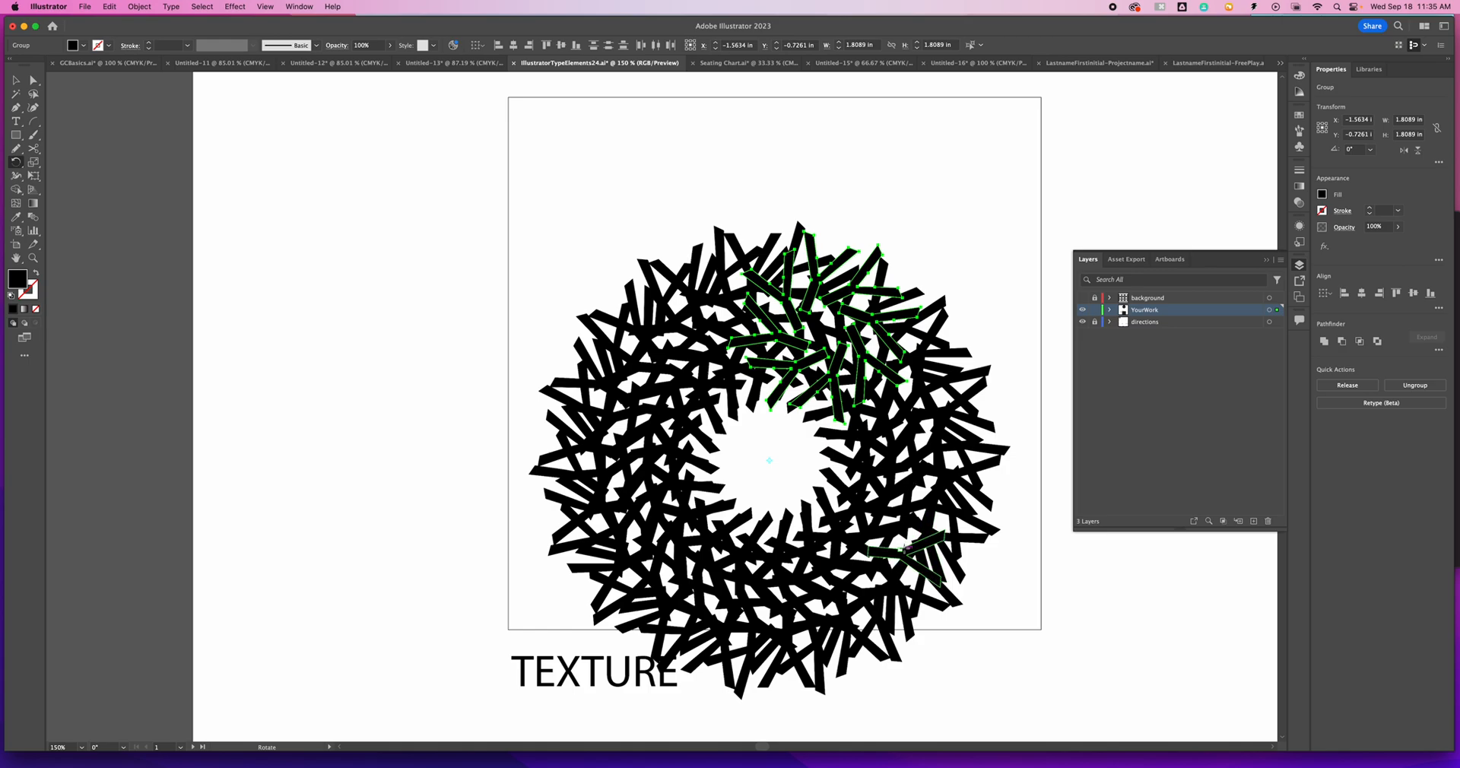
- Select the pinwheel copies in the wreath's upper-right part and delete them
key("v")
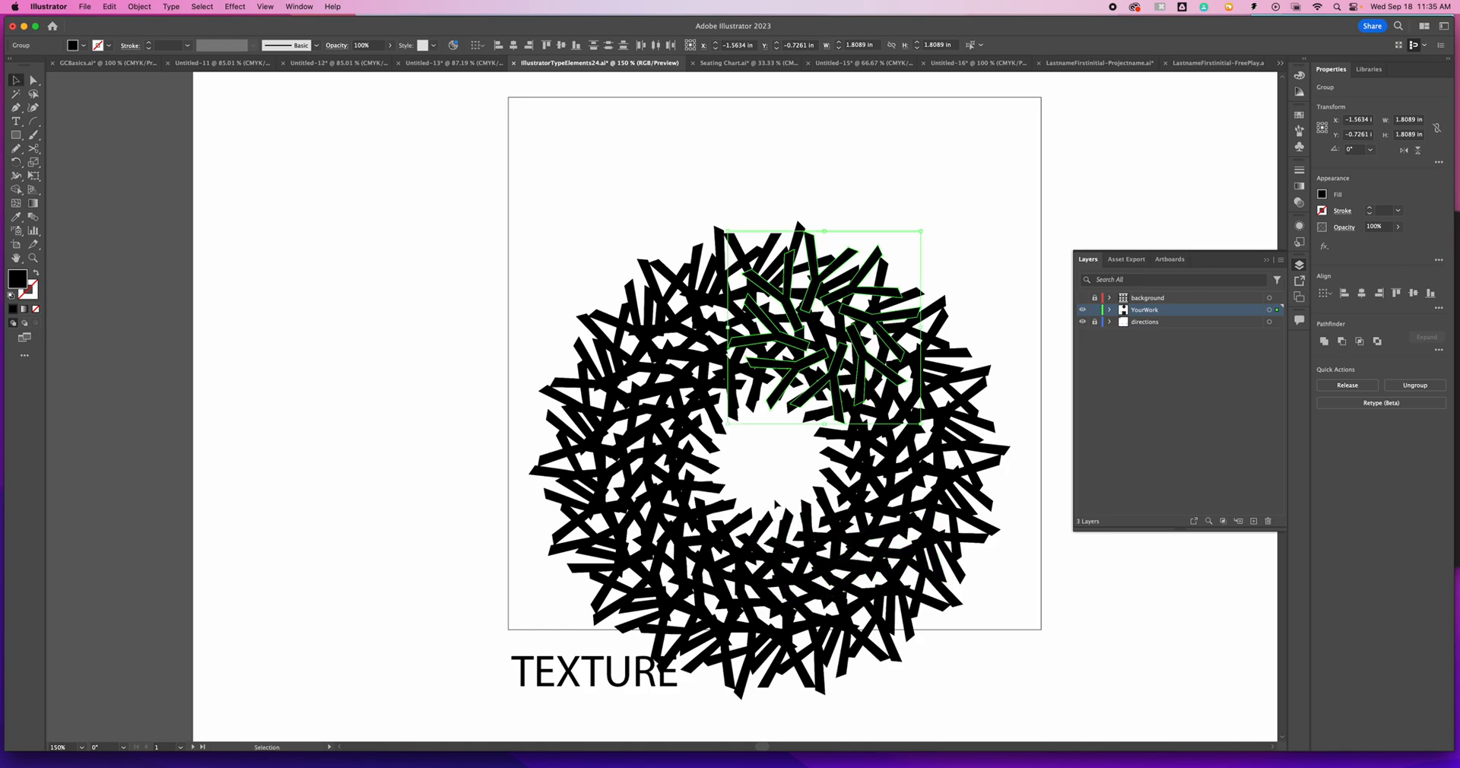
left_click(762, 463)
mouse_move(598, 222)
left_mouse_down()
mouse_move(978, 560)
mouse_move(1046, 652)
left_mouse_up()
left_click(961, 310)
left_click_drag(962, 310, 828, 409)
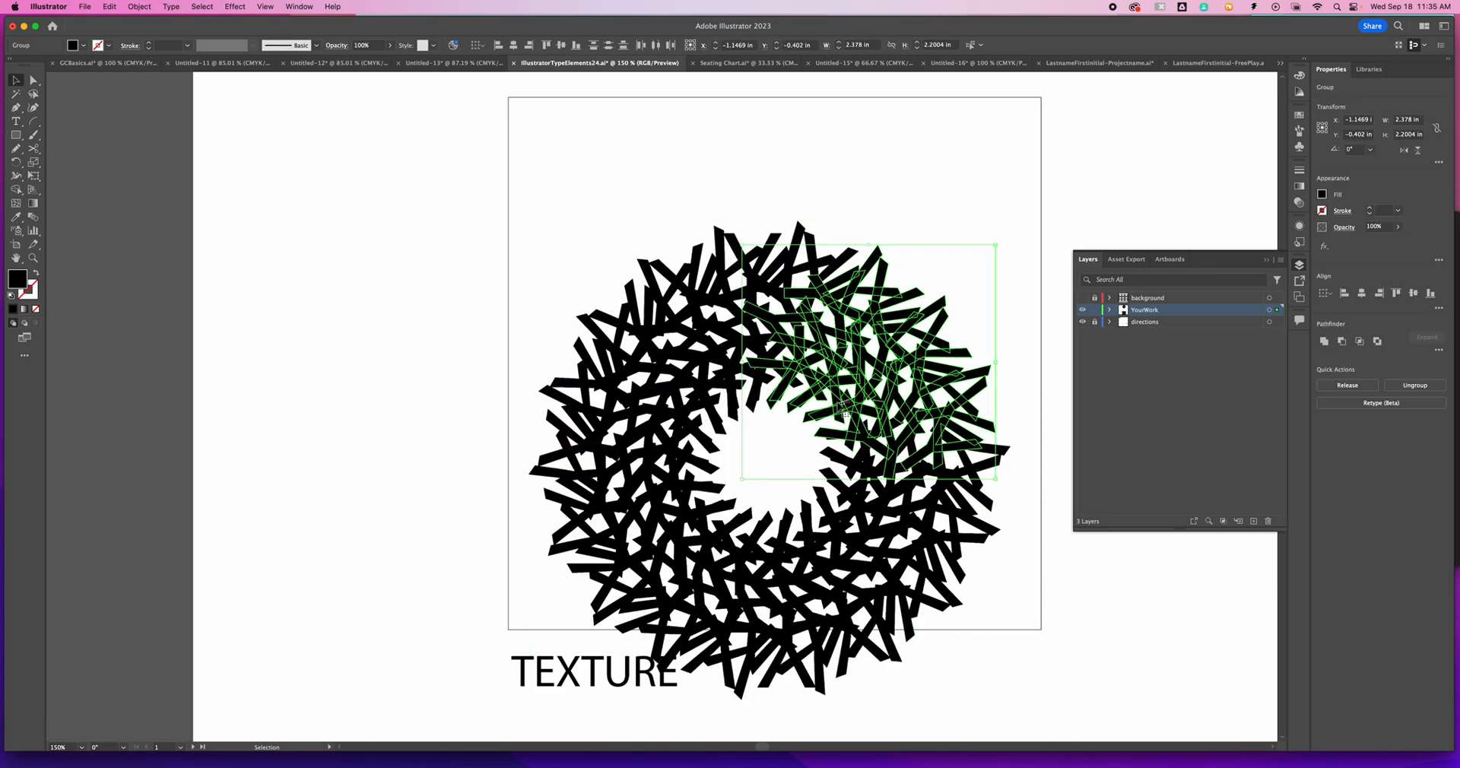
key("Delete")
- Move the remaining wreath up inside the TEXTURE box and delete the copies in its lower-left part
mouse_move(541, 203)
left_mouse_down()
mouse_move(673, 267)
mouse_move(1031, 652)
left_mouse_up()
mouse_move(770, 696)
left_mouse_down()
mouse_move(770, 571)
mouse_move(772, 611)
left_mouse_up()
left_click_drag(541, 564, 728, 430)
key("Delete")
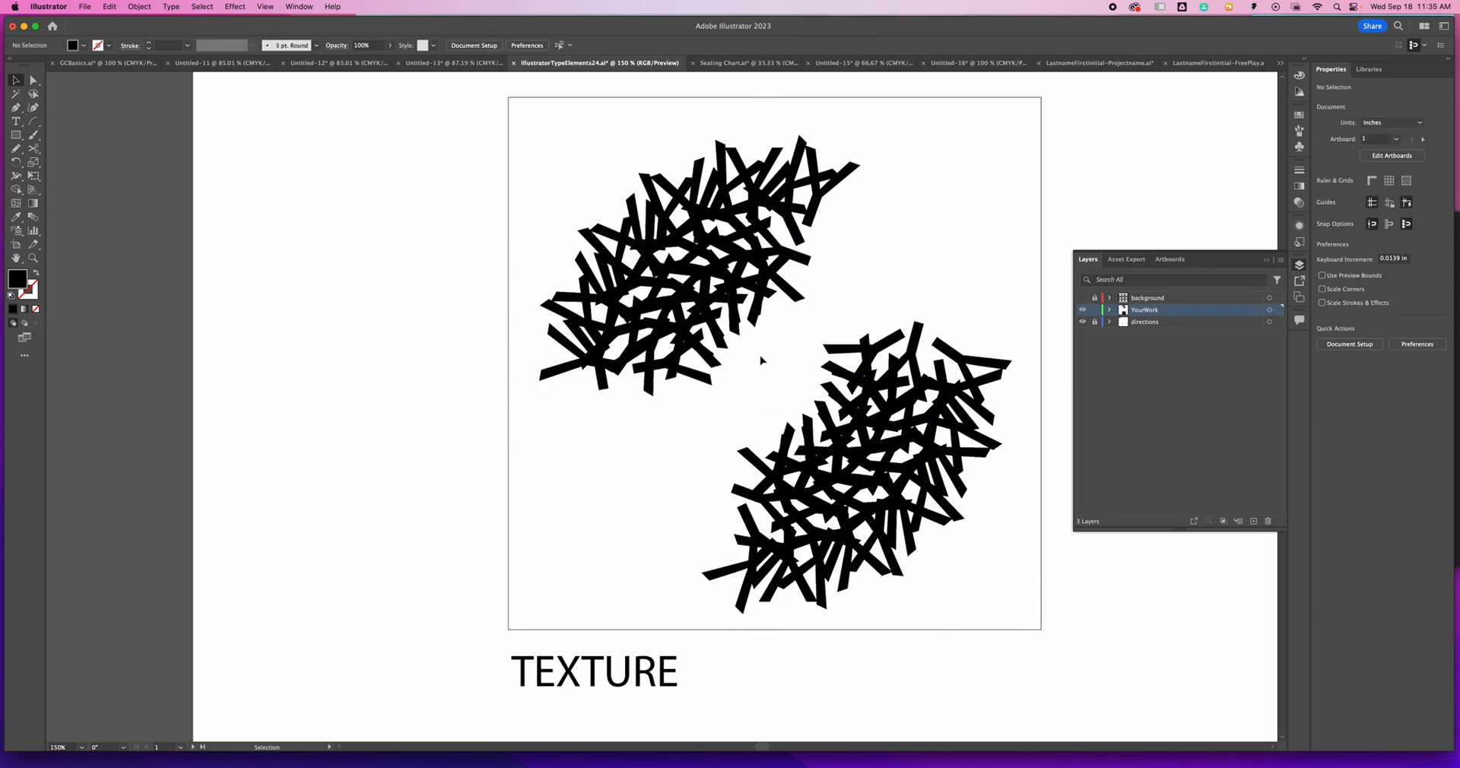
- Rotate the upper-left Y cluster counter-clockwise until it stands nearly upright, and shift it down beside the other cluster
left_click_drag(577, 160, 730, 378)
left_click(728, 378)
mouse_move(496, 125)
left_mouse_down()
mouse_move(841, 384)
mouse_move(820, 327)
mouse_move(856, 329)
left_mouse_up()
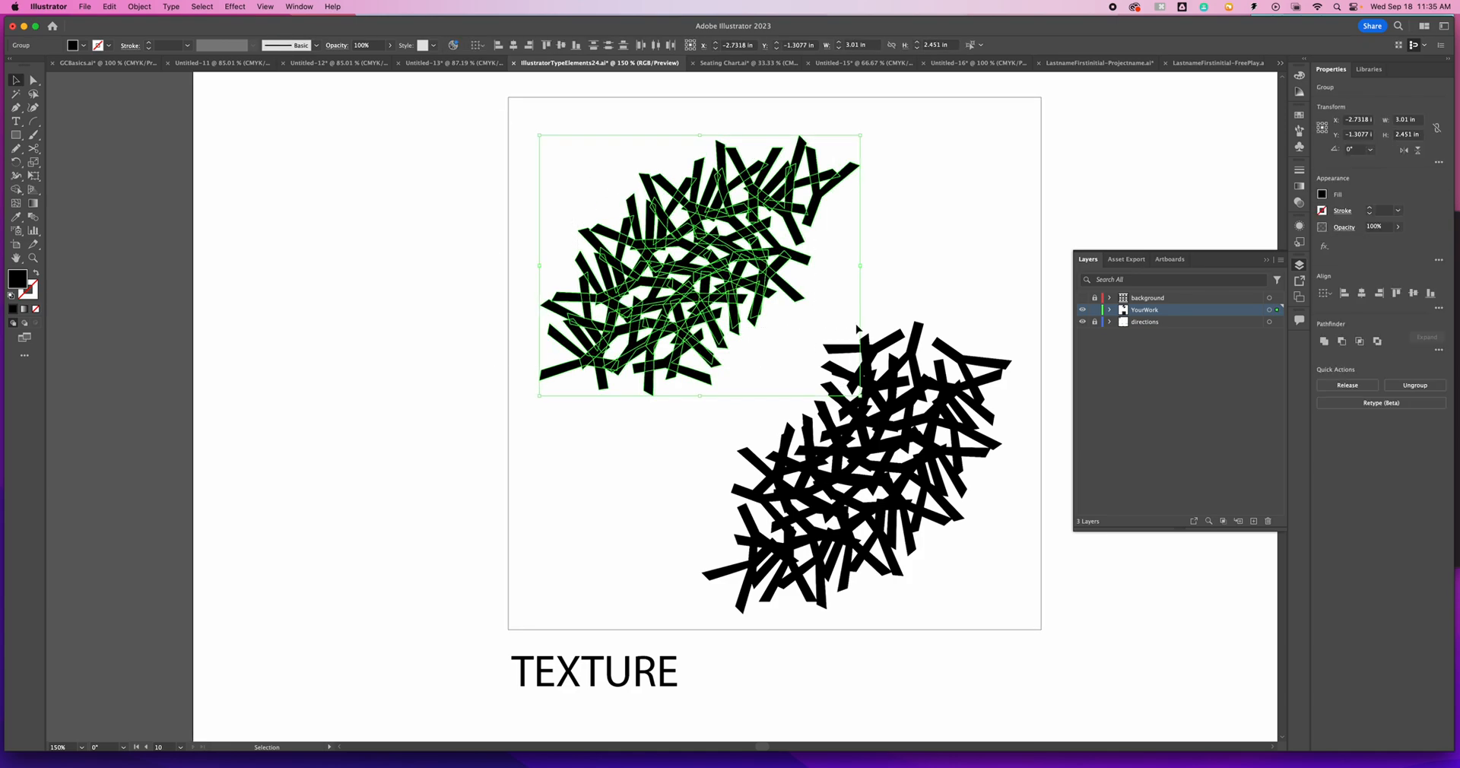
left_click_drag(811, 106, 673, 80)
- Select the lower-right Y cluster and rotate a copy by 20° around a point above and left of it
mouse_move(839, 274)
left_mouse_down()
mouse_move(844, 339)
mouse_move(1000, 599)
left_mouse_up()
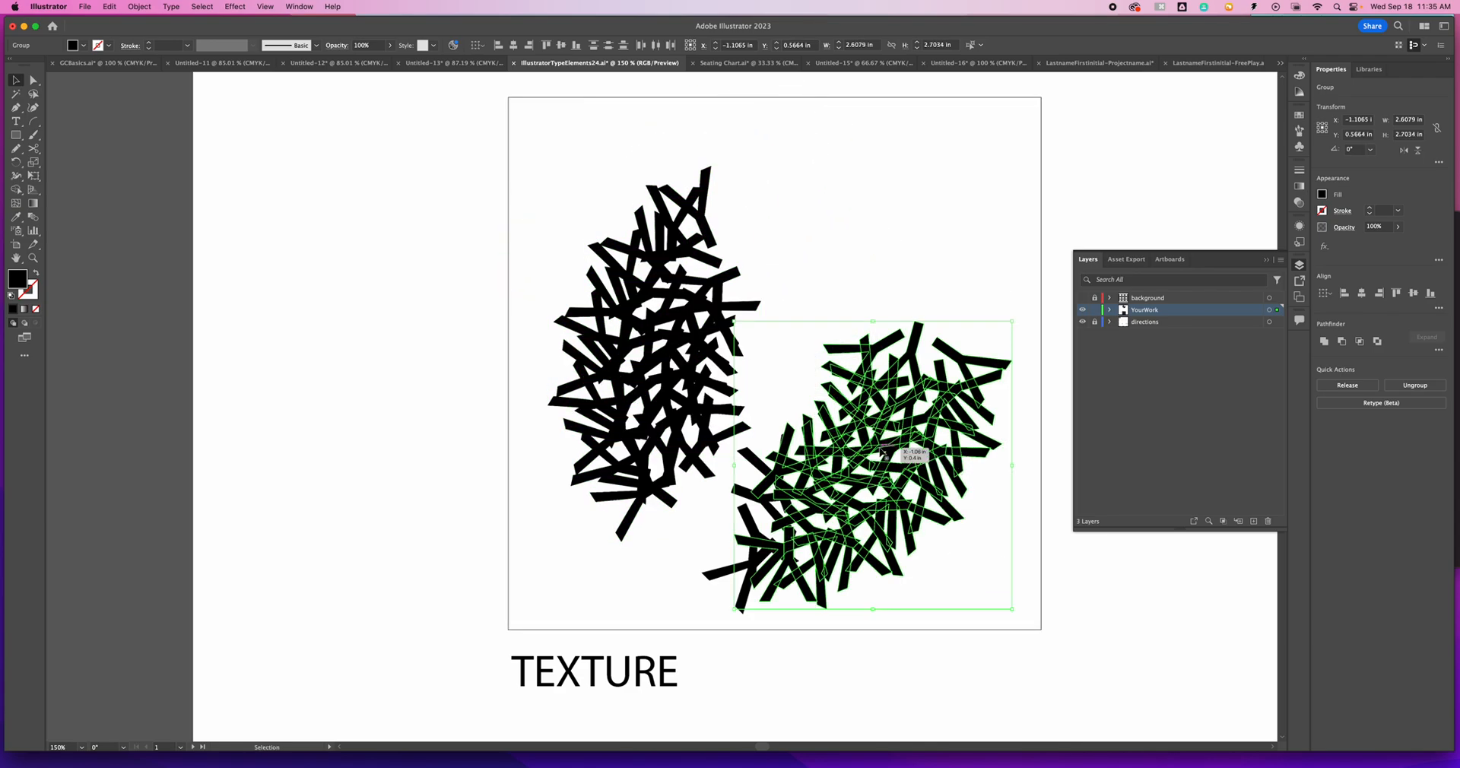
left_click(16, 162)
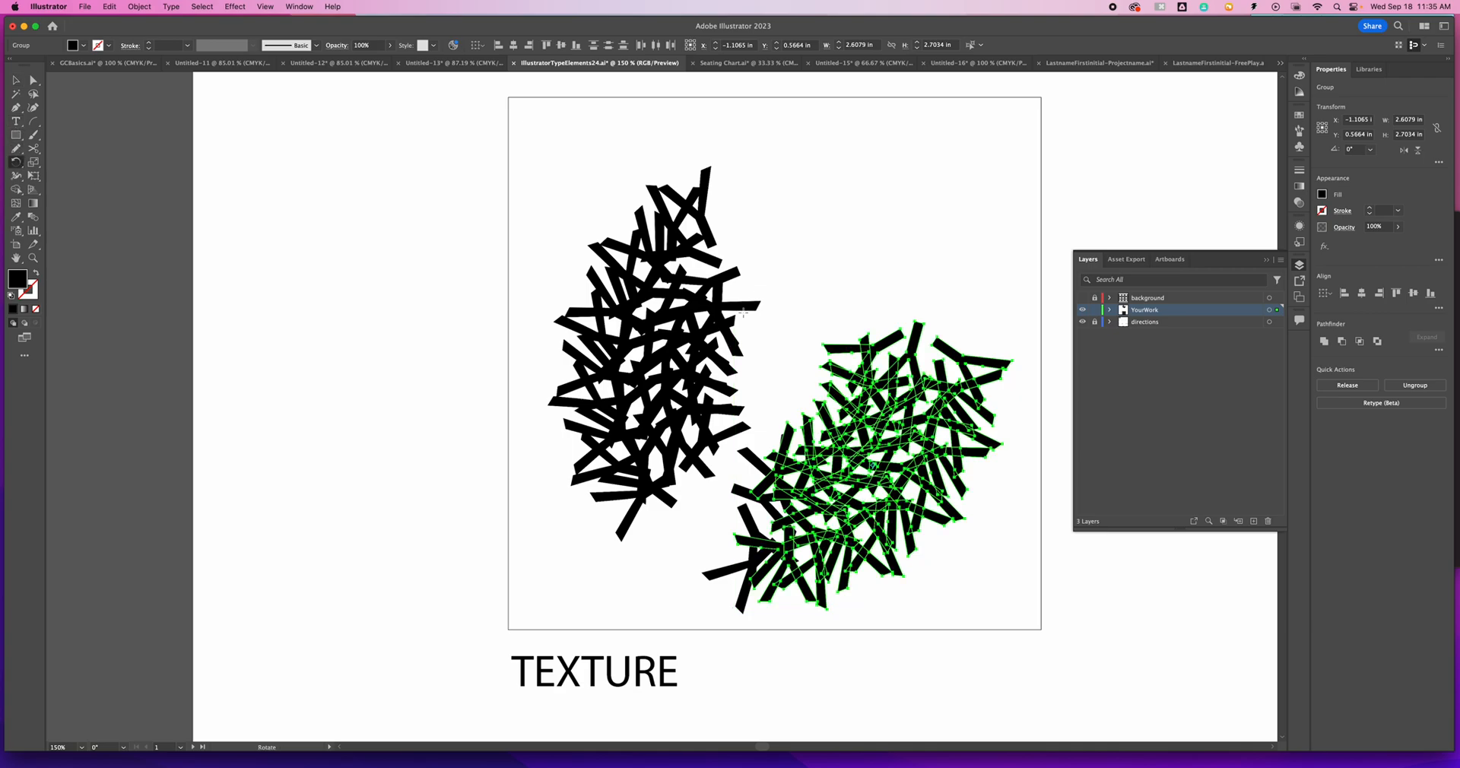
left_click(797, 379, "alt")
left_click(686, 466)
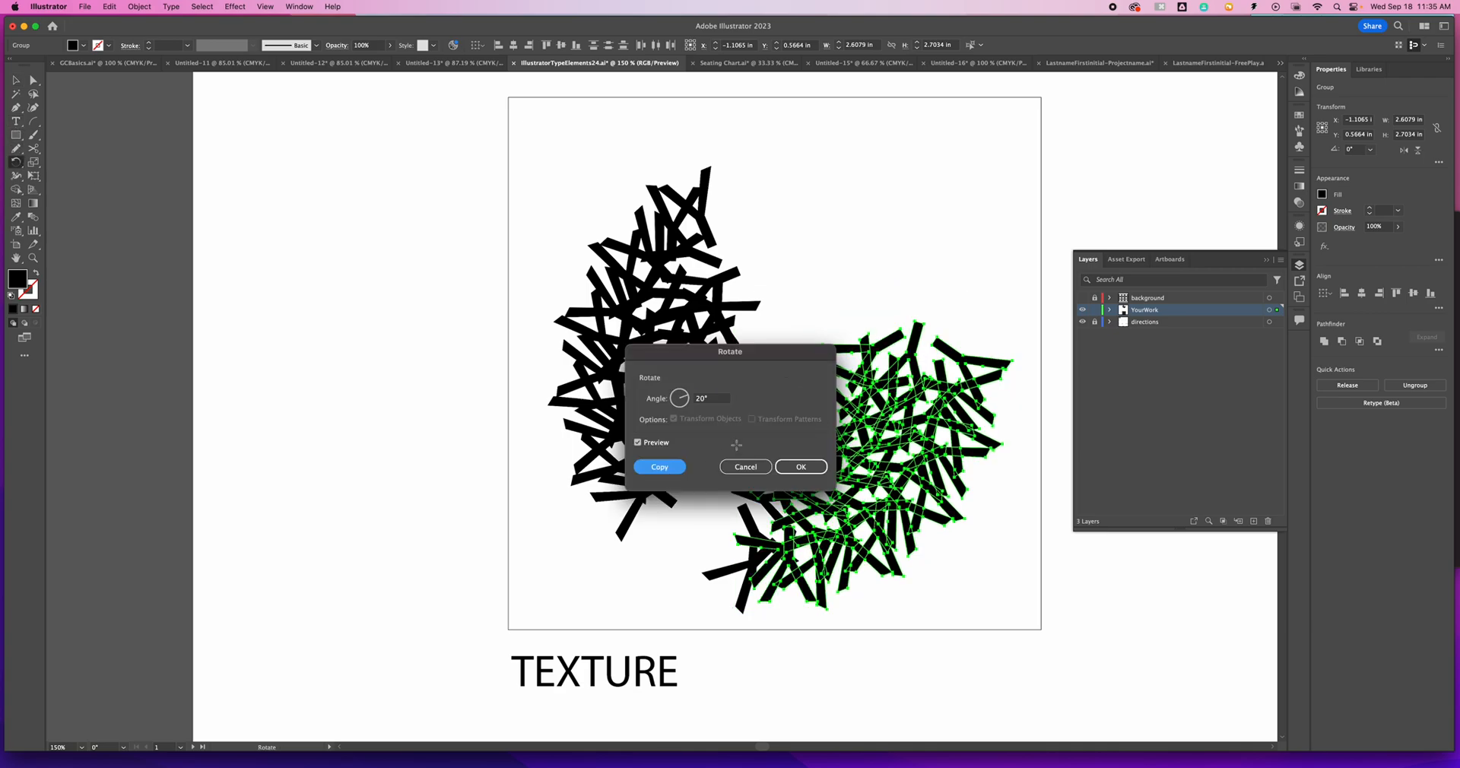
- Repeat the 20° cluster copy around the centre point until the copies close into a full ring
key("ctrl+d")
key("ctrl+d")
key("ctrl+d")
key("ctrl+d")
key("ctrl+d")
key("ctrl+d")
key("ctrl+d")
key("ctrl+d")
key("ctrl+d")
key("ctrl+d")
key("ctrl+d")
key("ctrl+d")
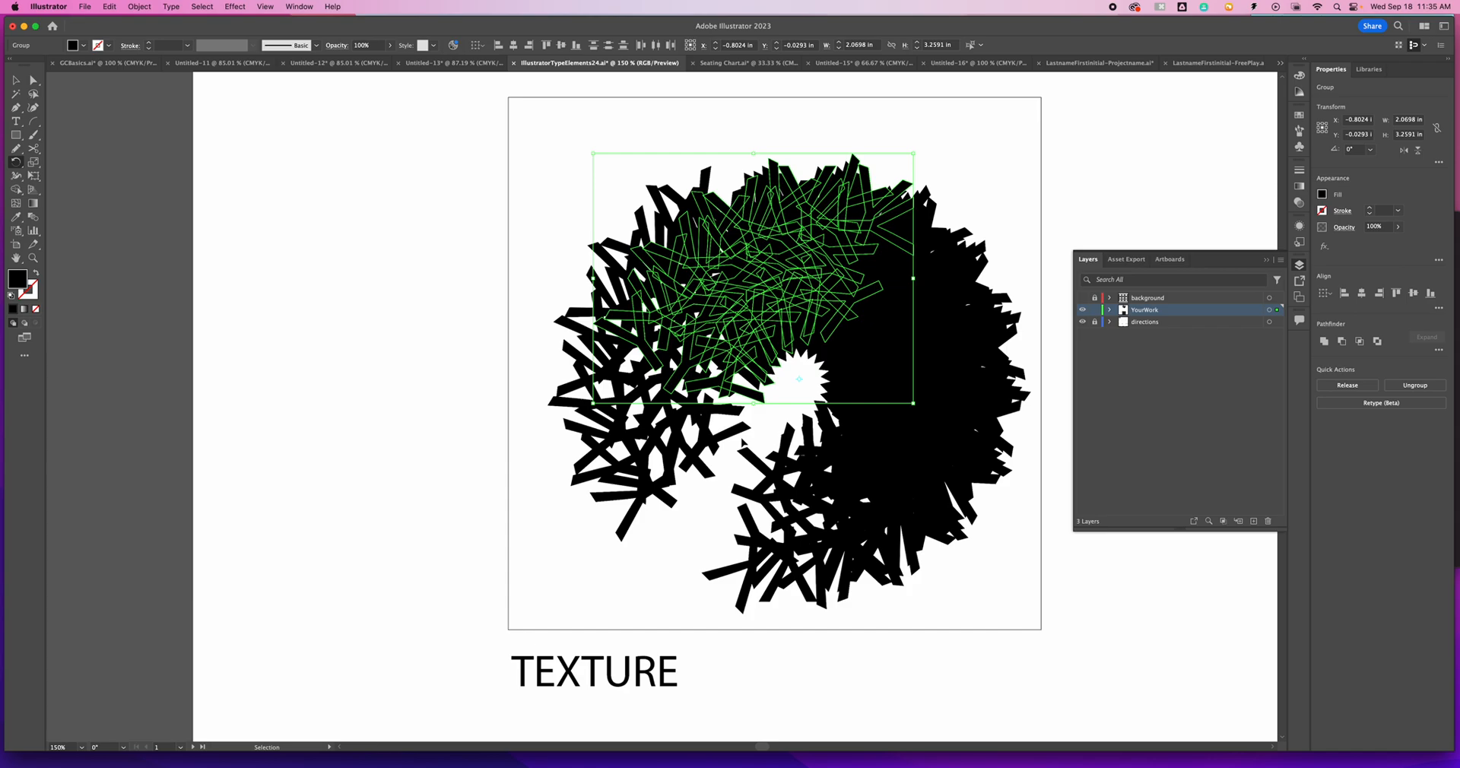
key("super+d")
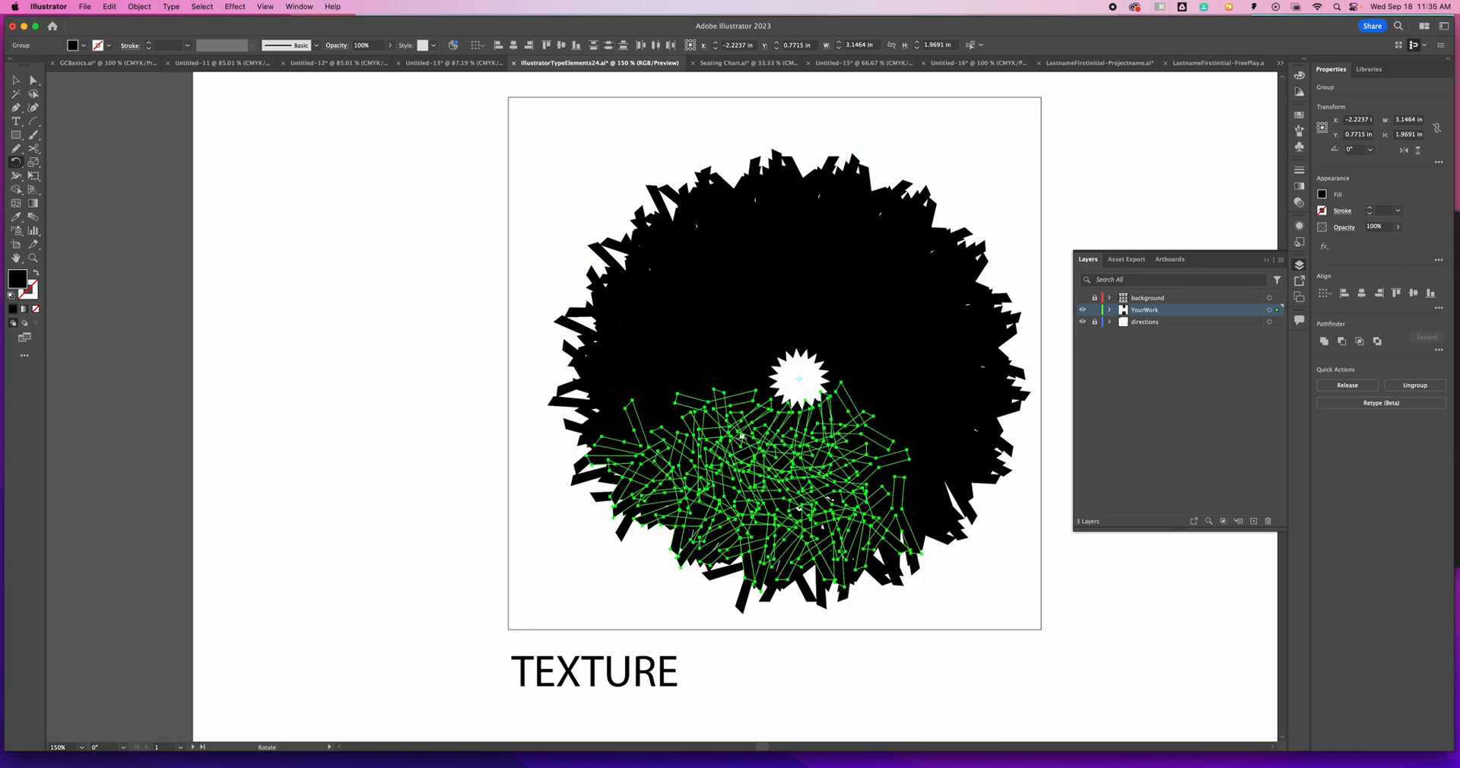
- Select all the Y artwork in the TEXTURE box and delete it
key("v")
left_click(441, 310)
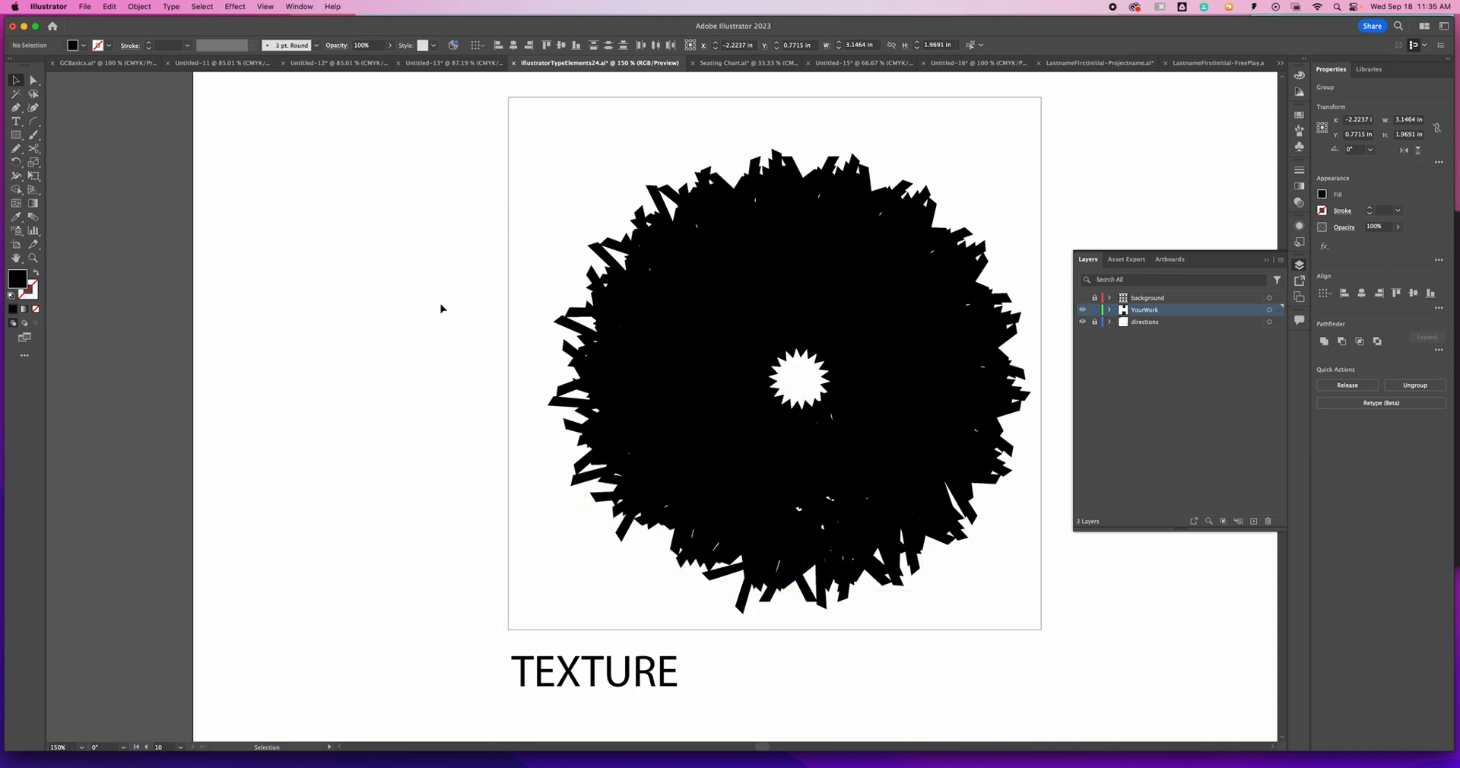
left_click_drag(533, 190, 1030, 550)
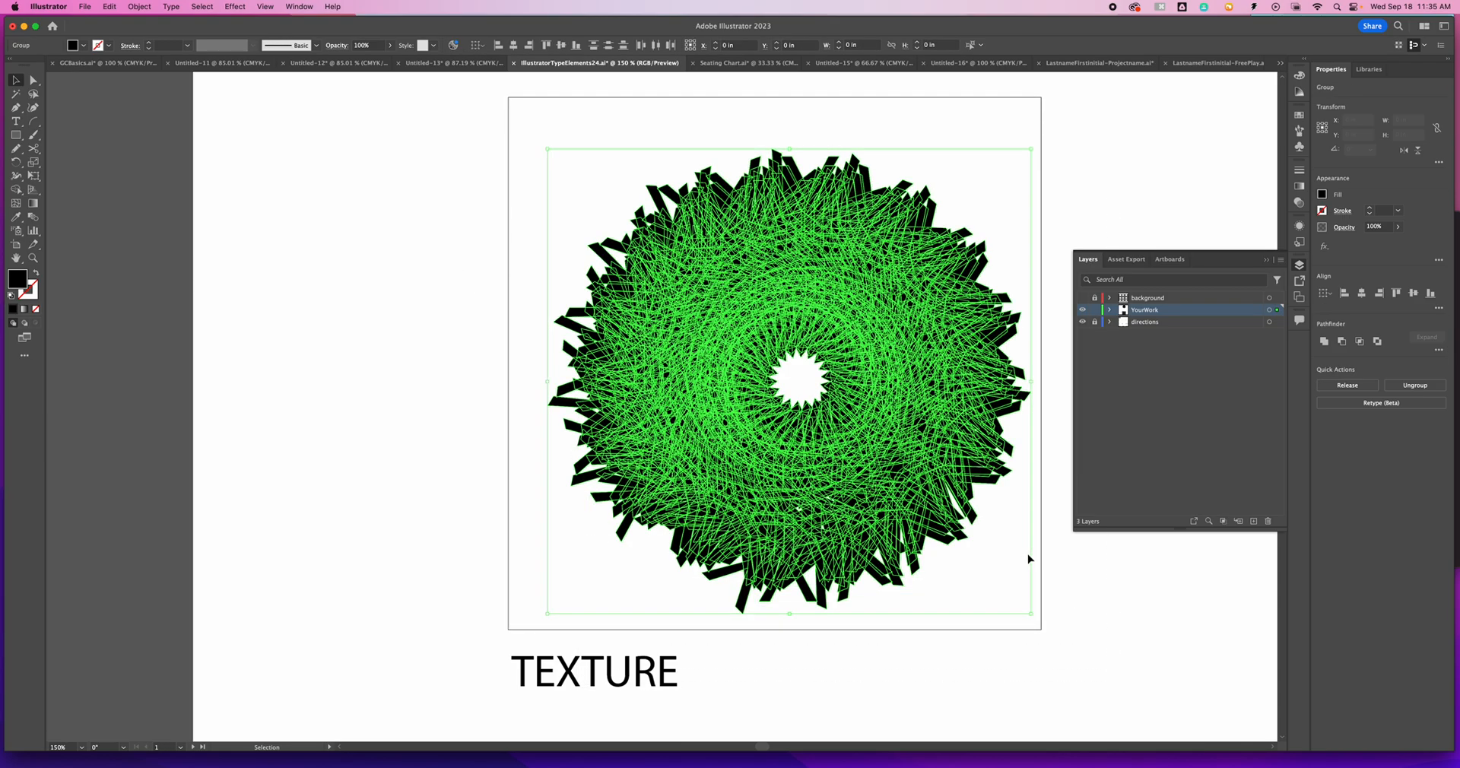
key("Delete")
- Add a capital letter O as type inside the TEXTURE box
key("t")
left_click(723, 329)
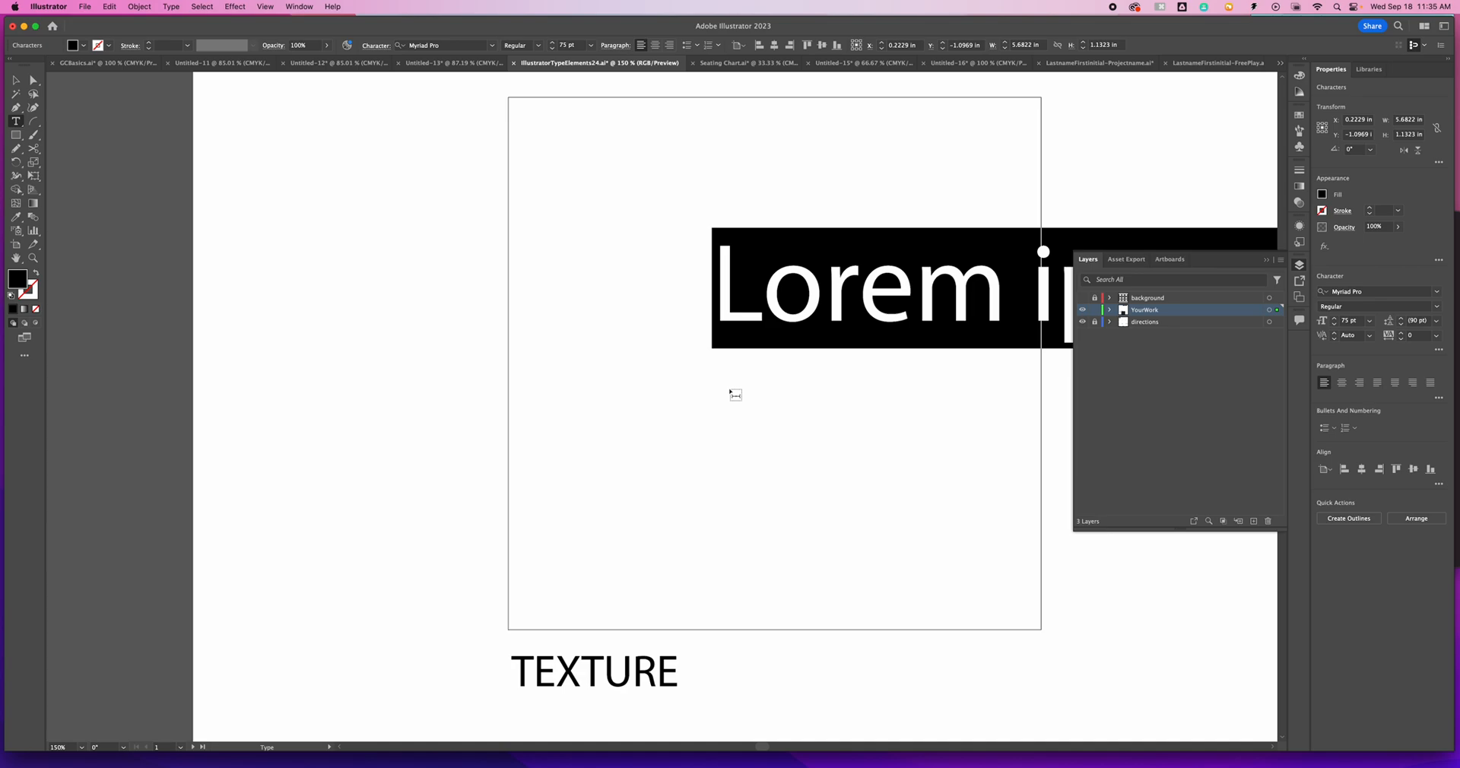
type("O")
key("Escape")
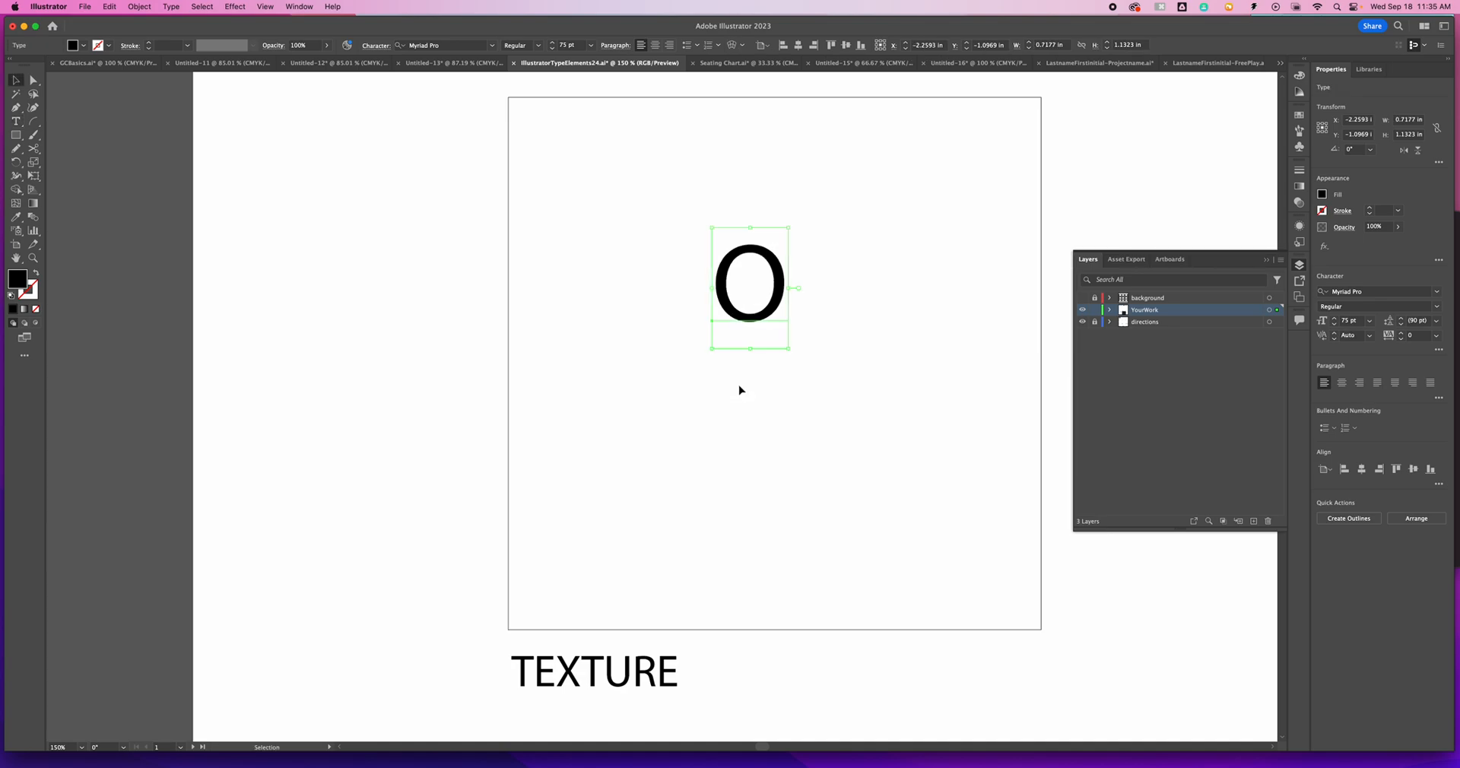
- Convert the O to outlines and move it up and left within the TEXTURE box
left_click(175, 7)
left_click(251, 228)
left_click_drag(738, 257, 689, 205)
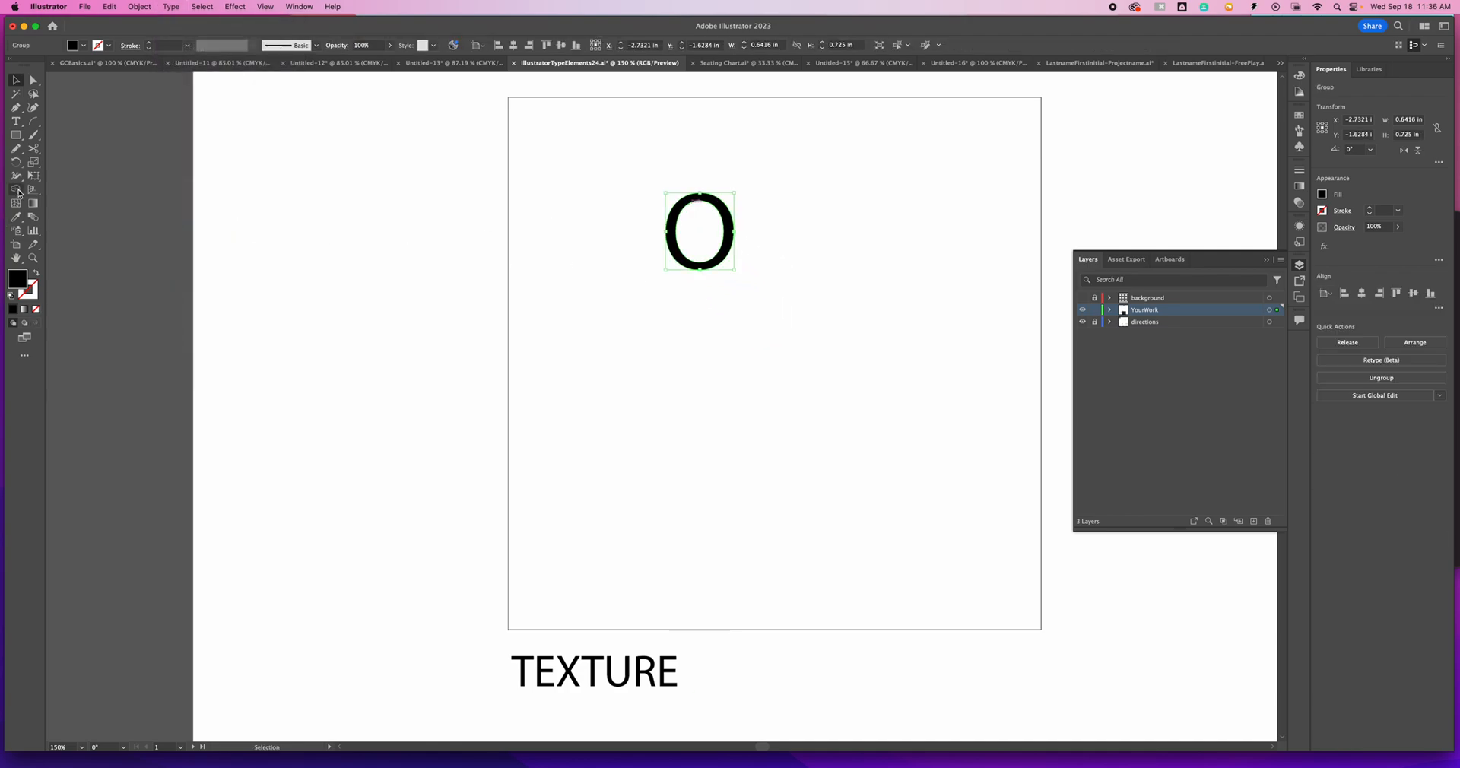
- Rotate a copy of the O by 9° around a point below and to the right of it
key("r")
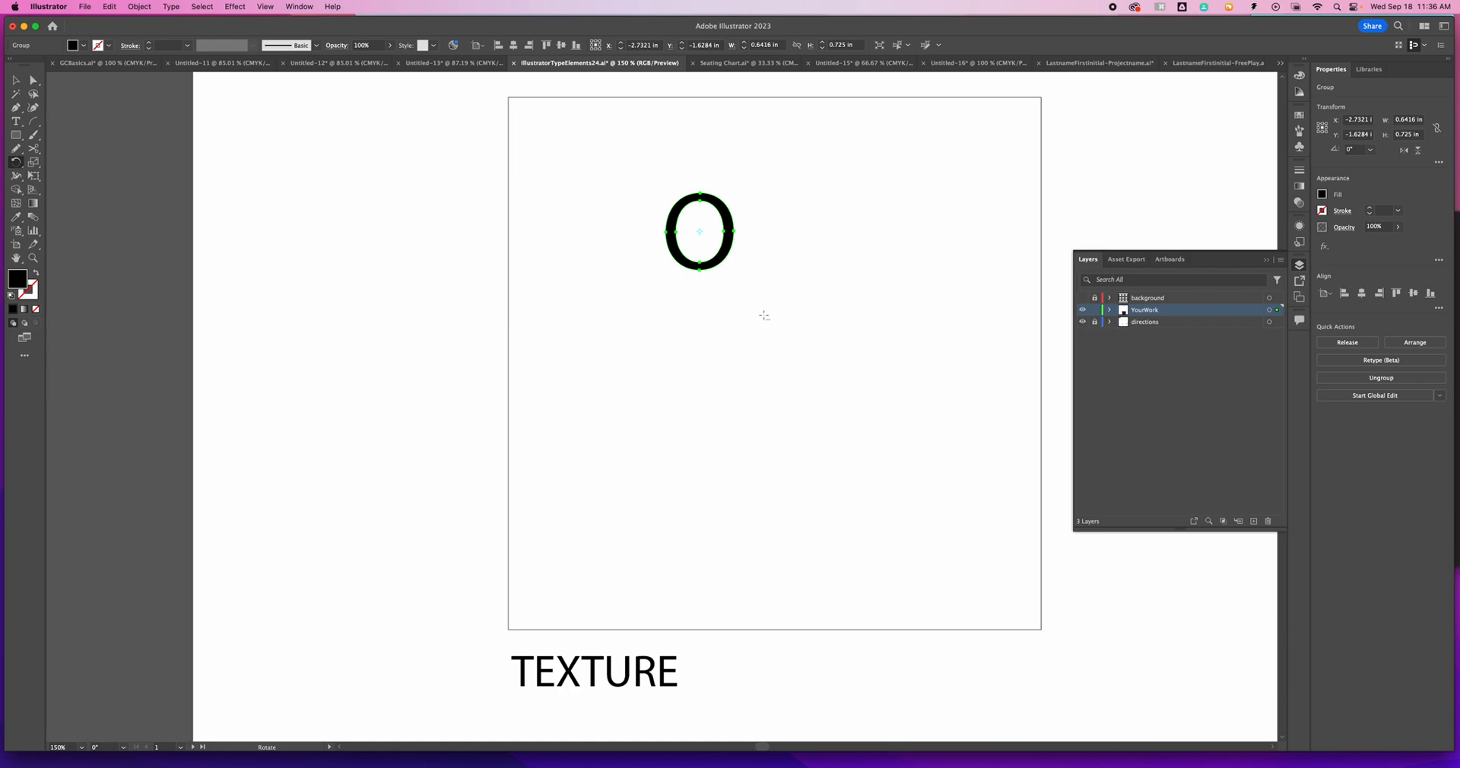
left_click(757, 307, "alt")
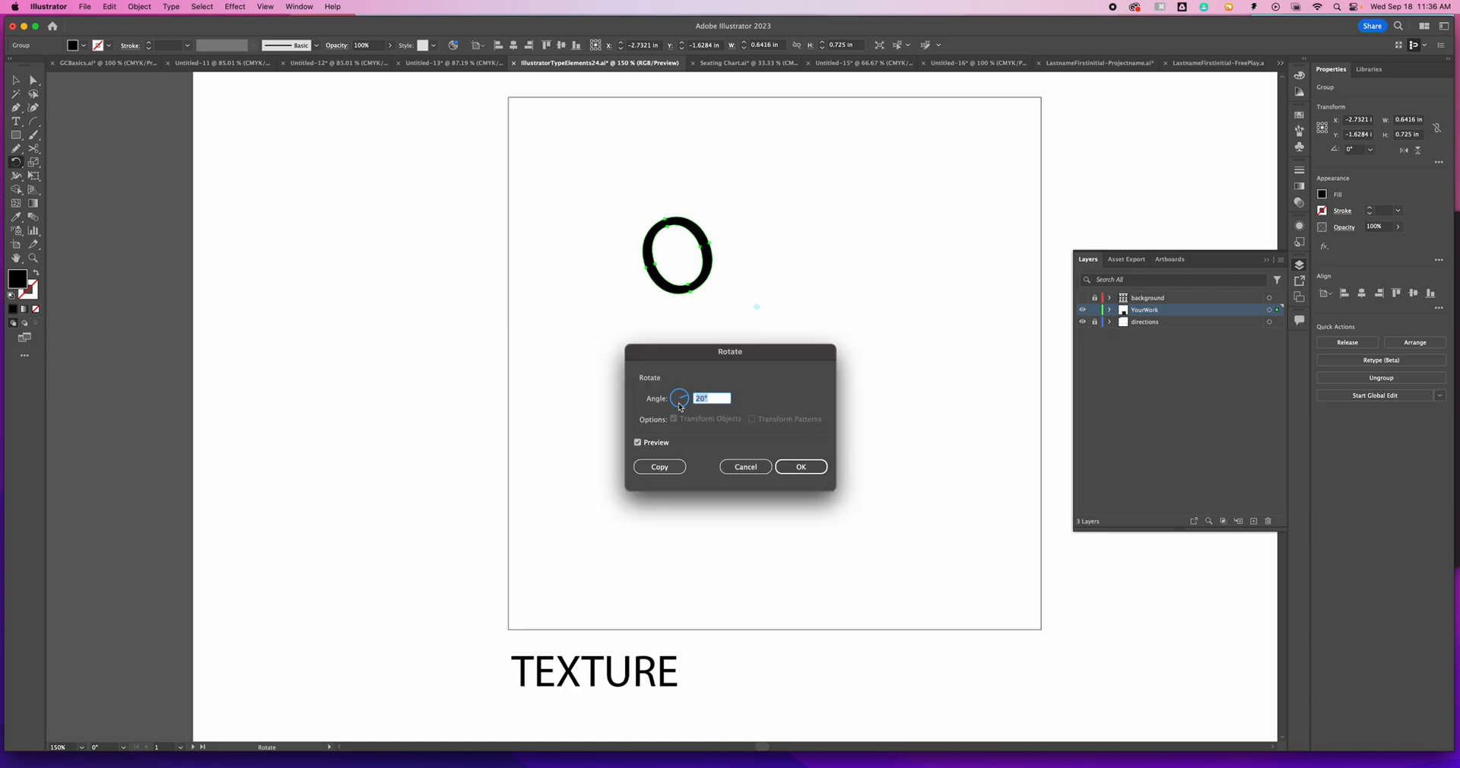
left_click_drag(683, 398, 684, 393)
left_click(649, 446)
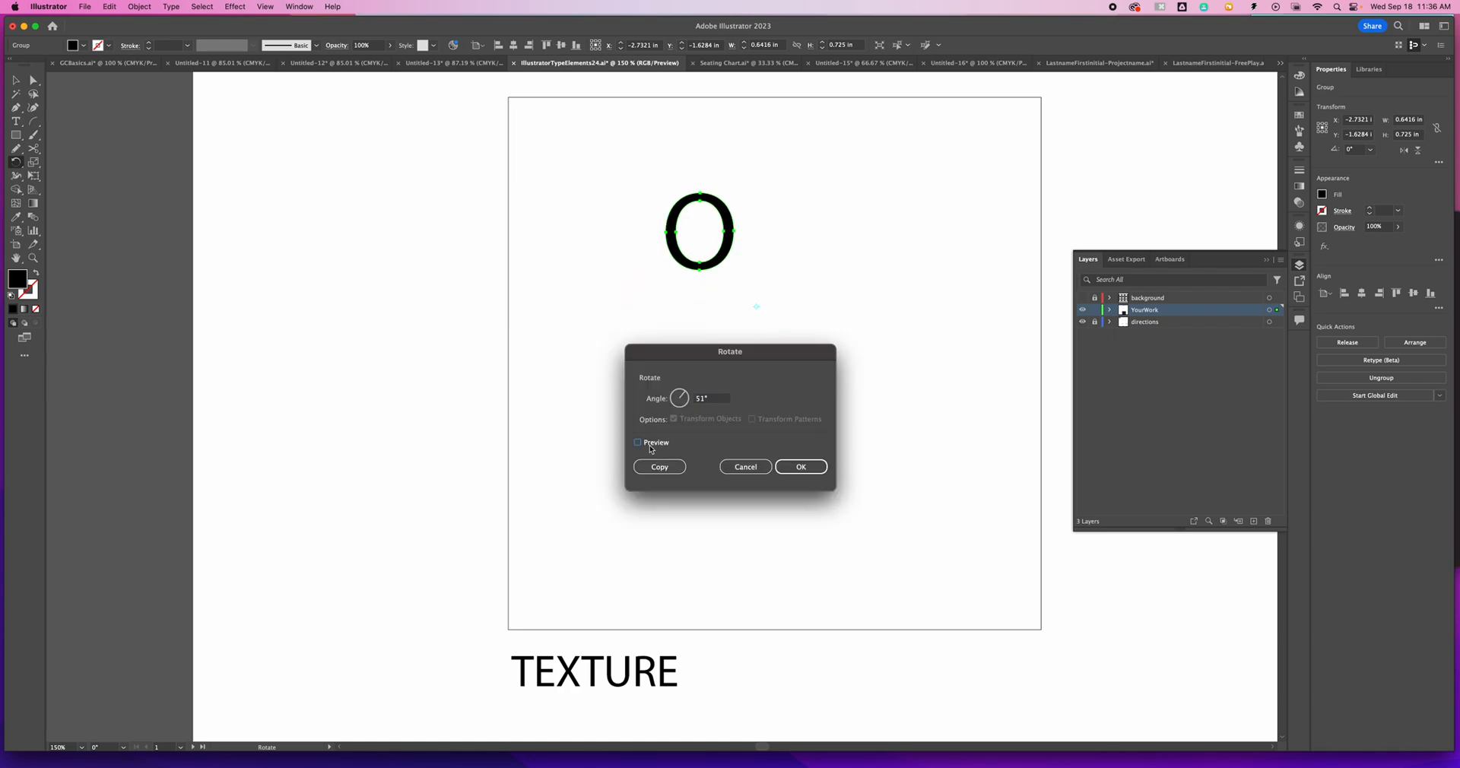
left_click(649, 445)
left_click(650, 446)
left_click(673, 401)
type("9")
key("Tab")
left_click(661, 467)
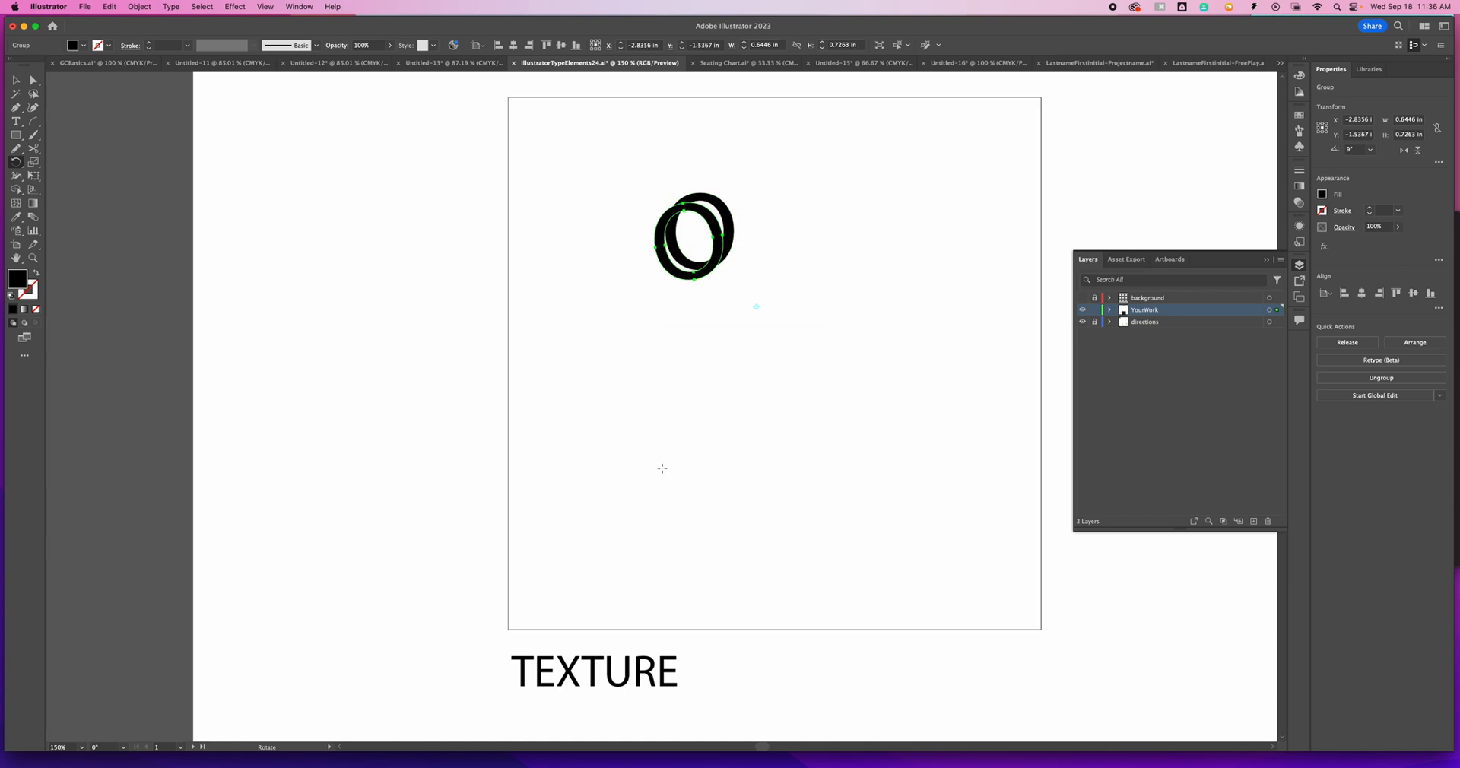
- Repeat the 9° copy of the O all the way around to form a closed ring
key("super+d")
key("super+d")
key("super+d")
key("super+d")
key("super+d")
key("super+d")
key("super+d")
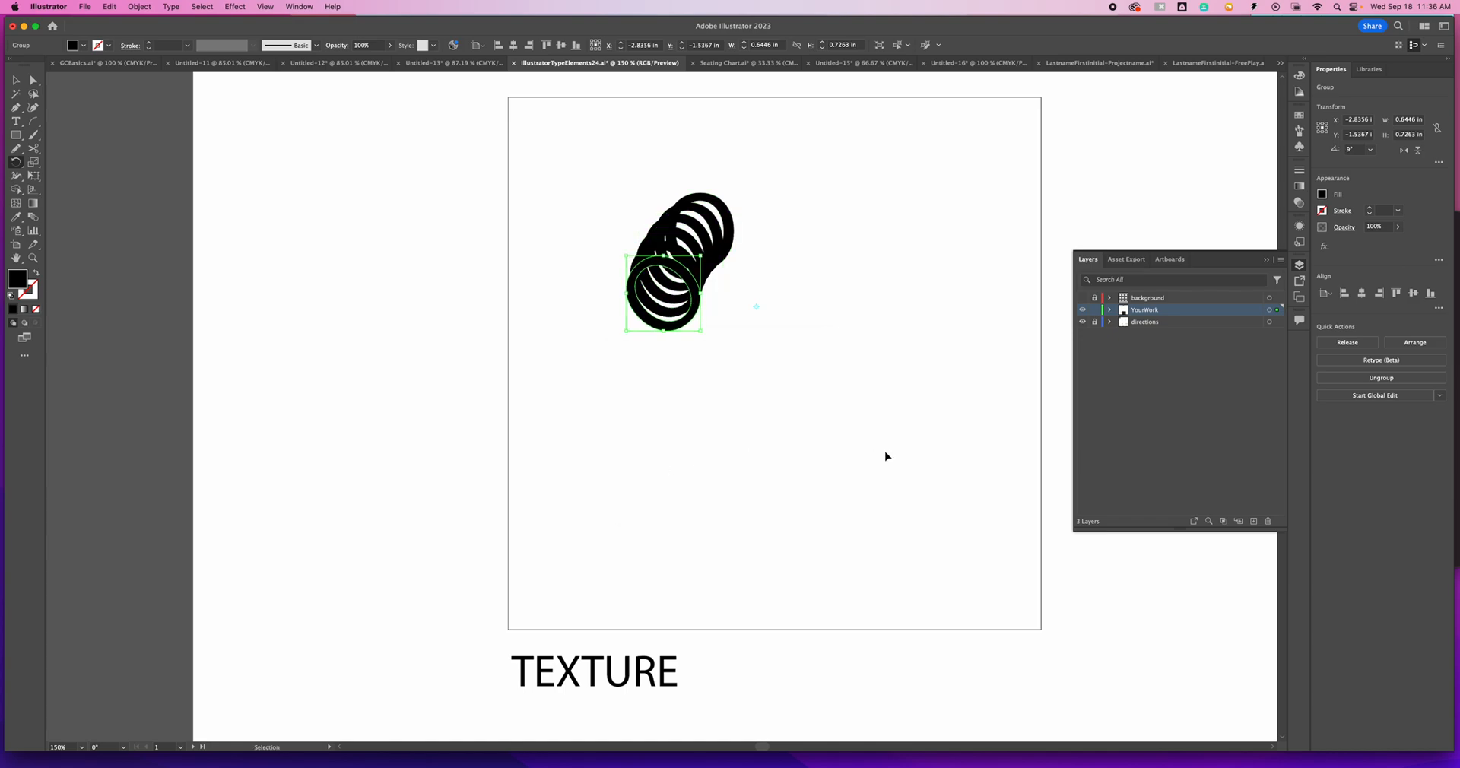
key("super+d")
key("super+d")
key("super+d")
key("super+d")
key("super+d")
key("super+d")
key("super+d")
key("super+d")
key("super+d")
key("super+d")
key("super+d")
key("super+d")
key("super+d")
key("super+d")
key("super+d")
key("super+d")
key("super+d")
key("super+d")
key("super+d")
key("super+d")
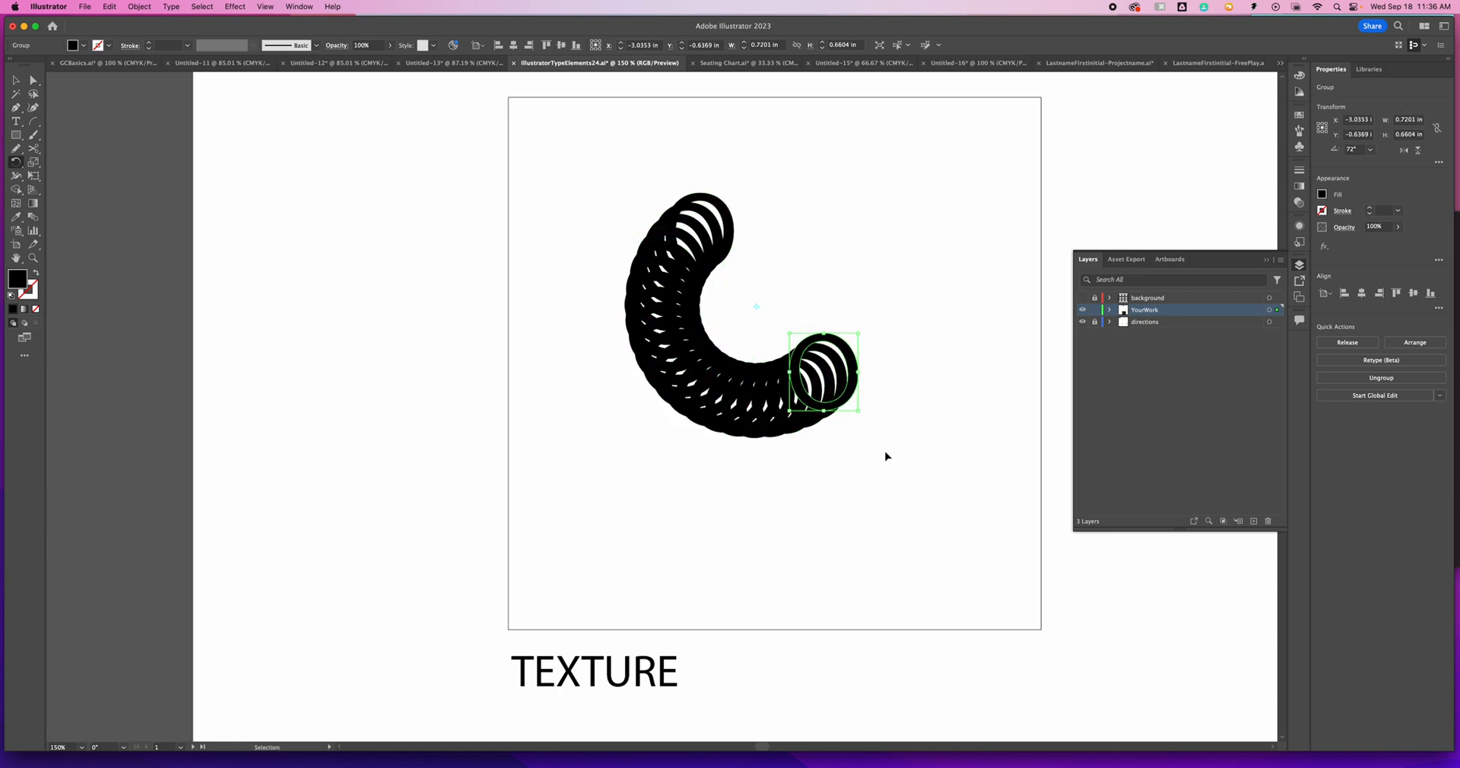
key("super+d")
key("super+d")
key("super+d")
key("super+d")
key("super+d")
key("super+d")
key("super+d")
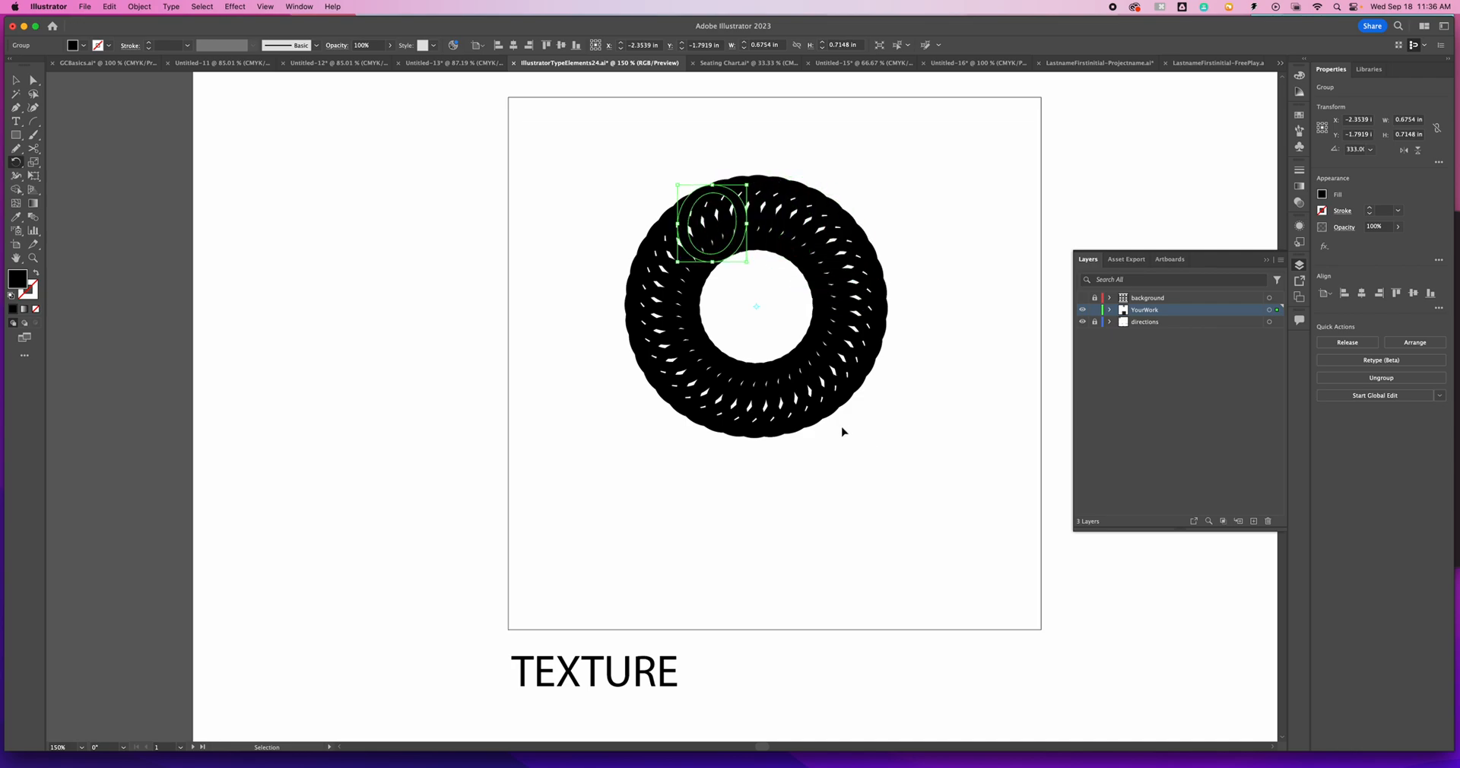
- Select the whole O ring, duplicate it downward with an overlap, and repeat that copy twice
left_click_drag(622, 186, 1049, 559)
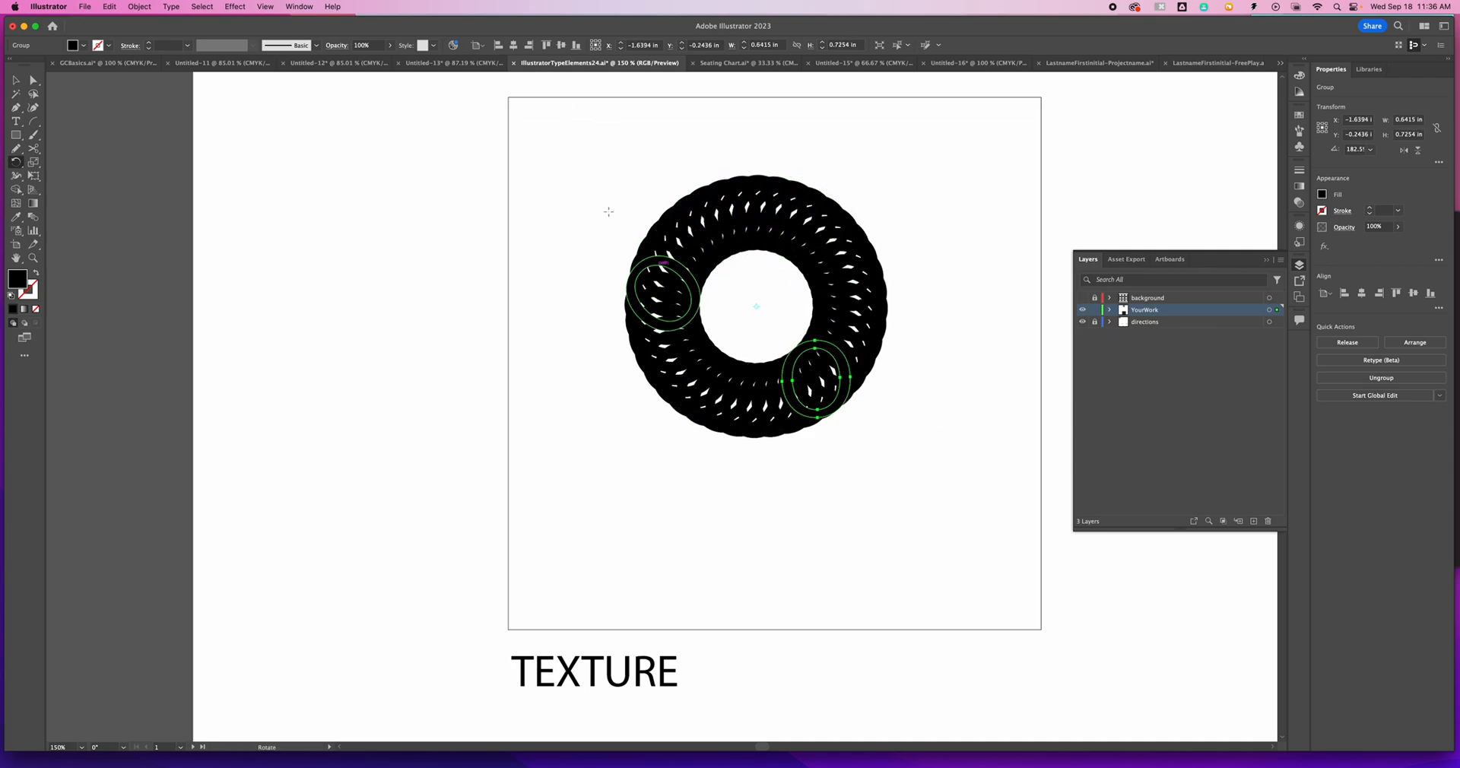
left_click_drag(582, 155, 996, 494)
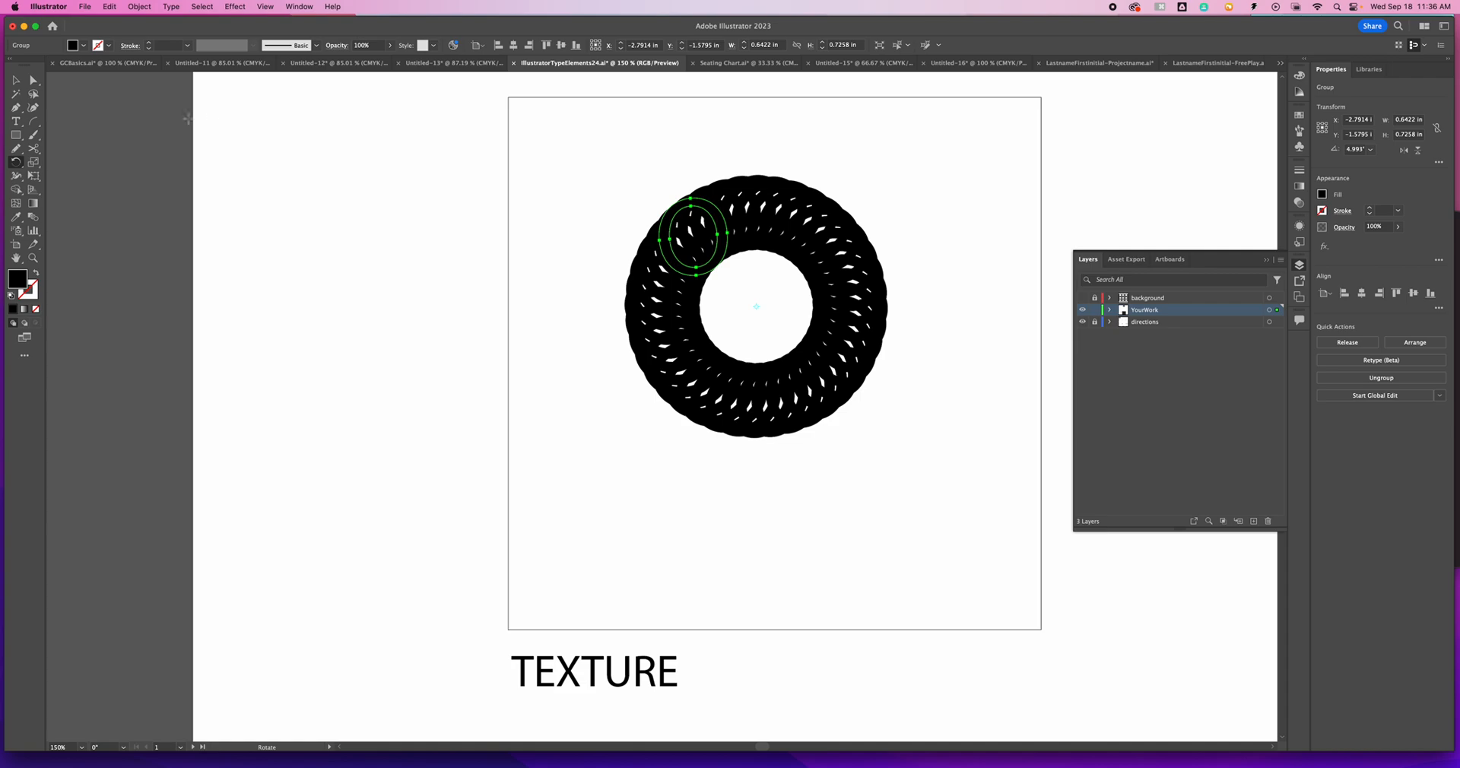
left_click(16, 81)
left_click_drag(599, 148, 937, 461)
left_click_drag(846, 389, 864, 457)
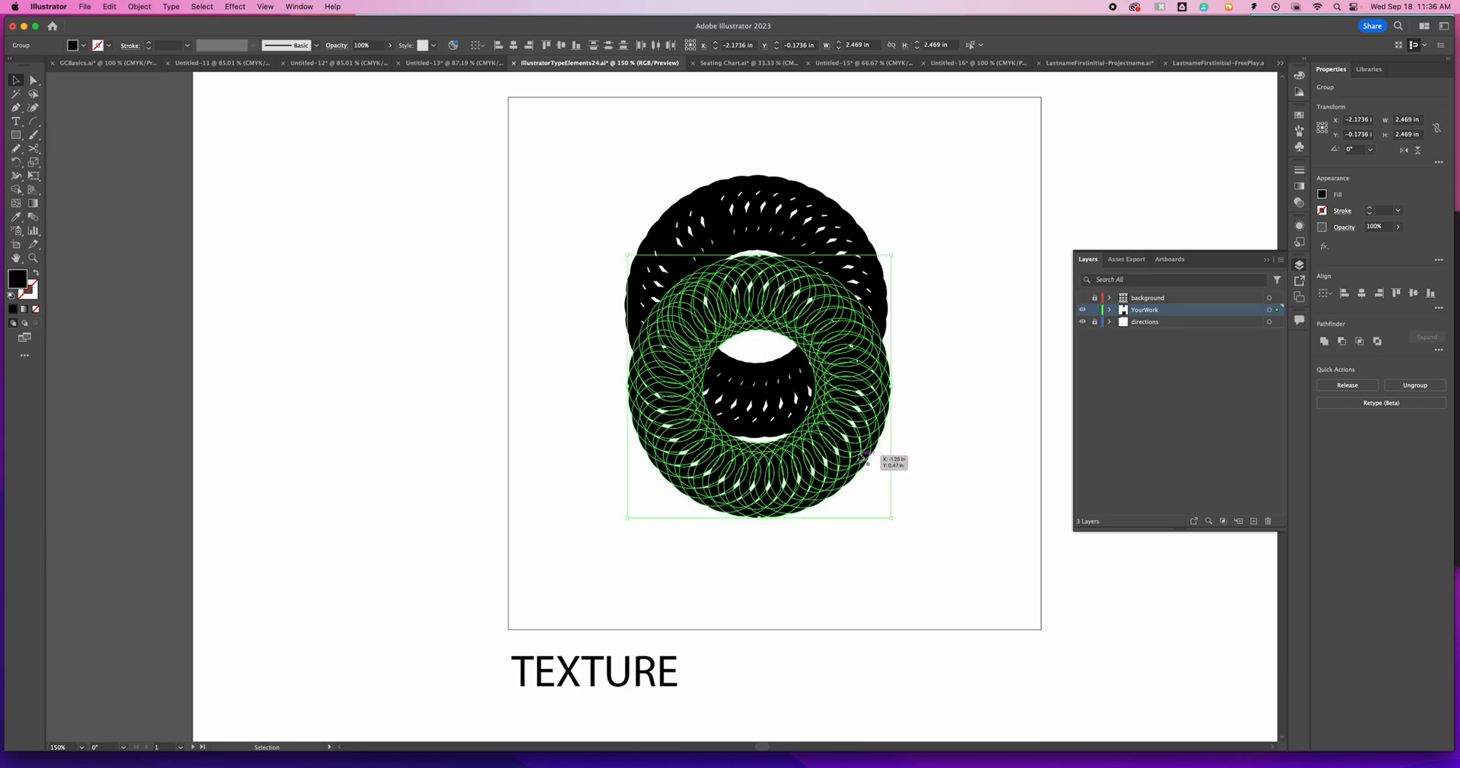
key("super+d")
key("super+d")
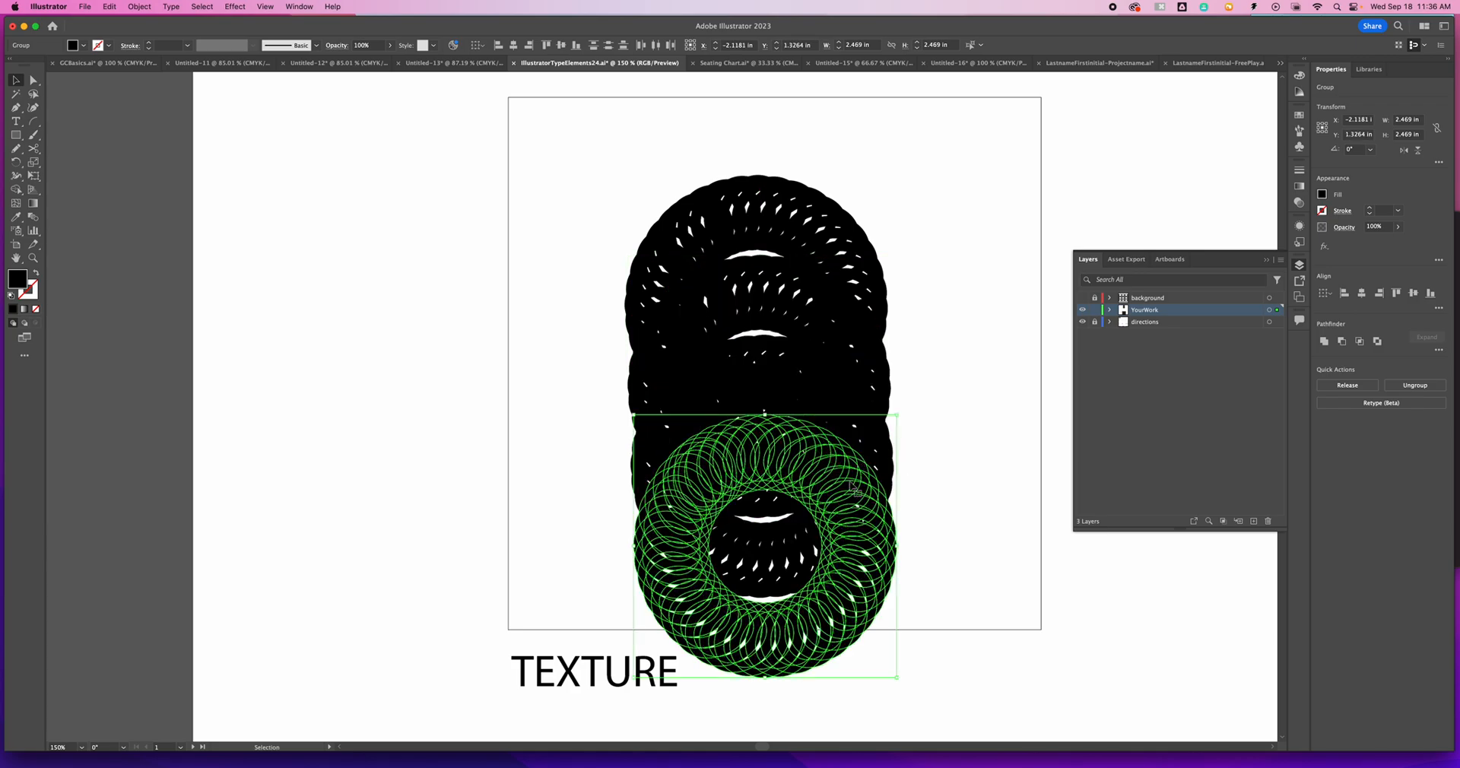
- Undo the downward copies of the O ring
key("super+z")
key("super+z")
key("super+z")
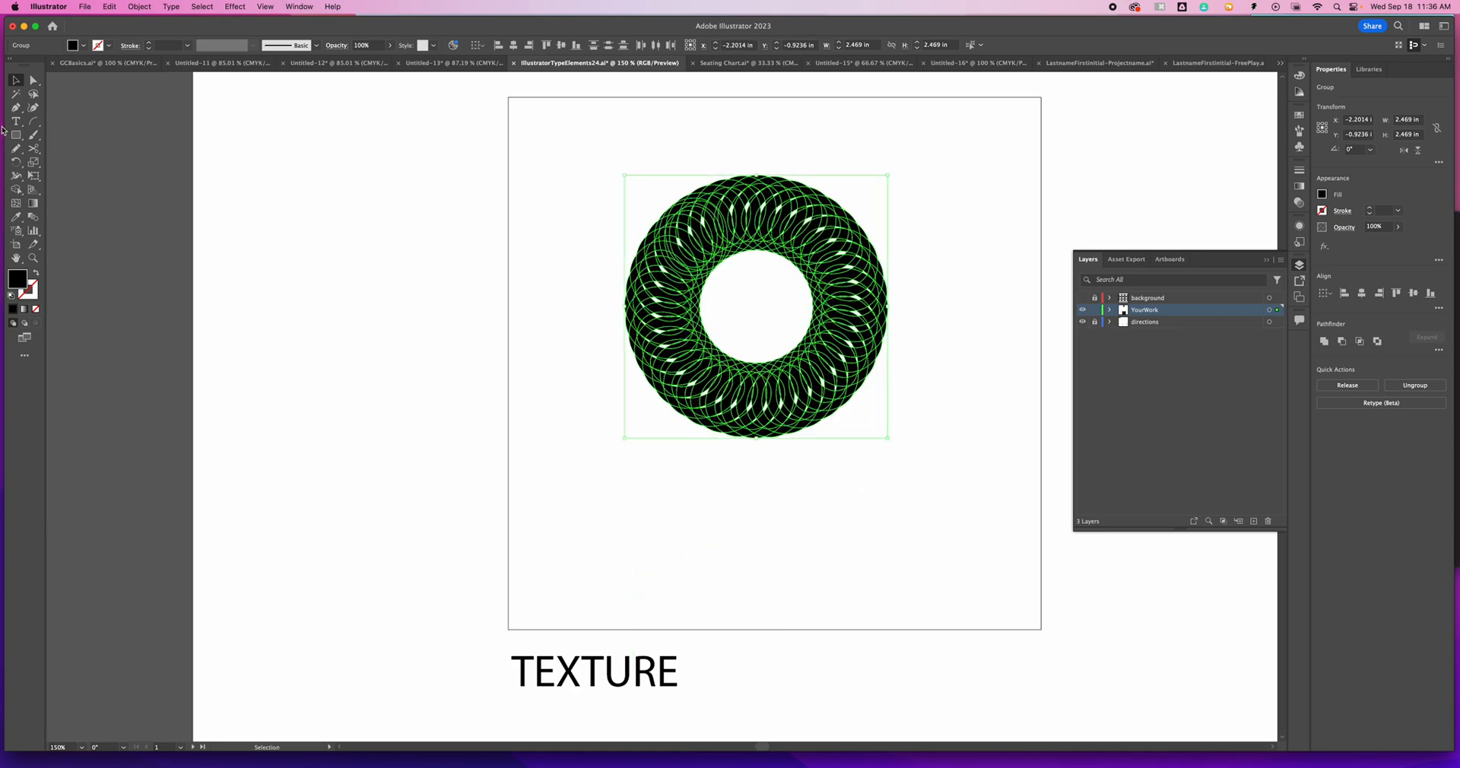
- Rotate a copy of the O ring by 25° around a point below and to the right of it
left_click(16, 162)
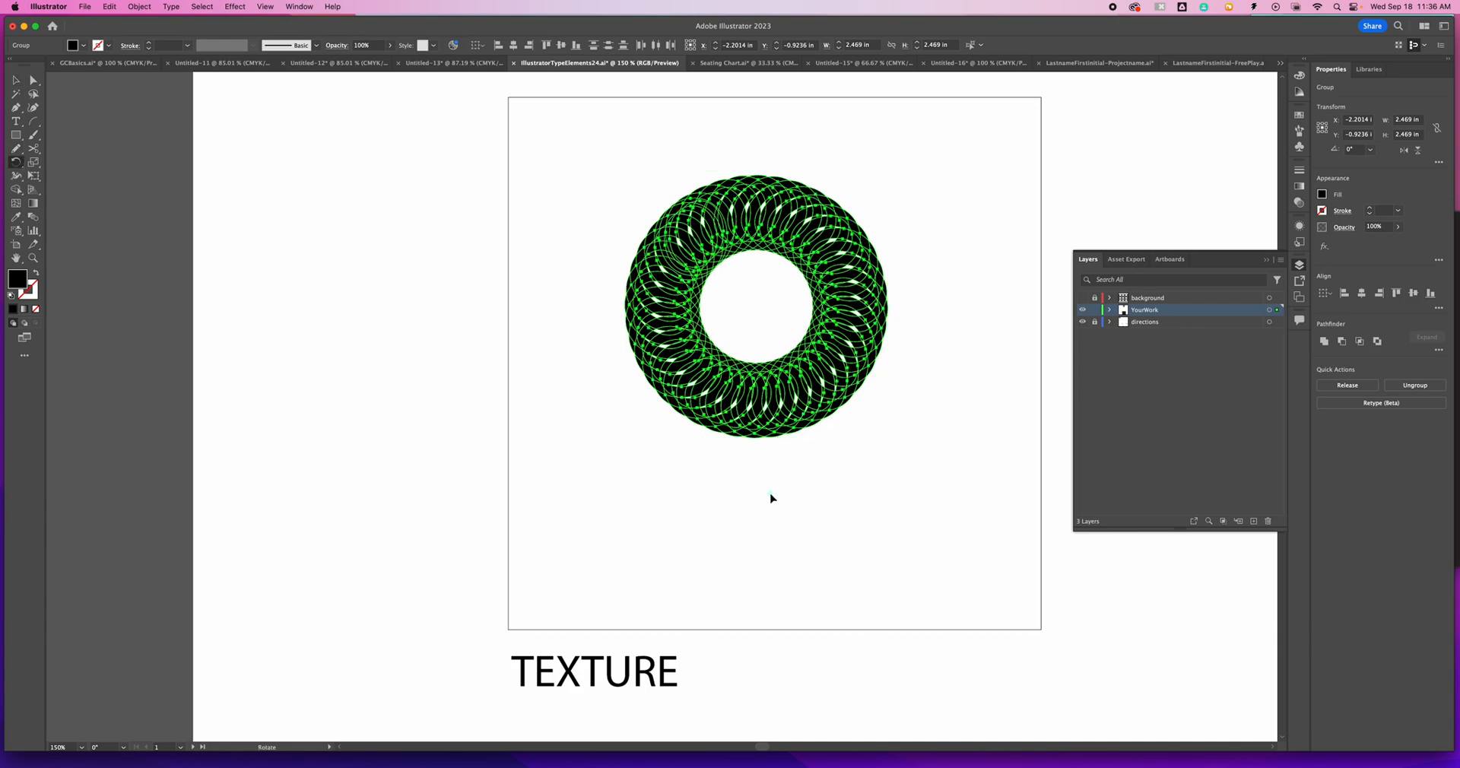
left_click(842, 521, "alt")
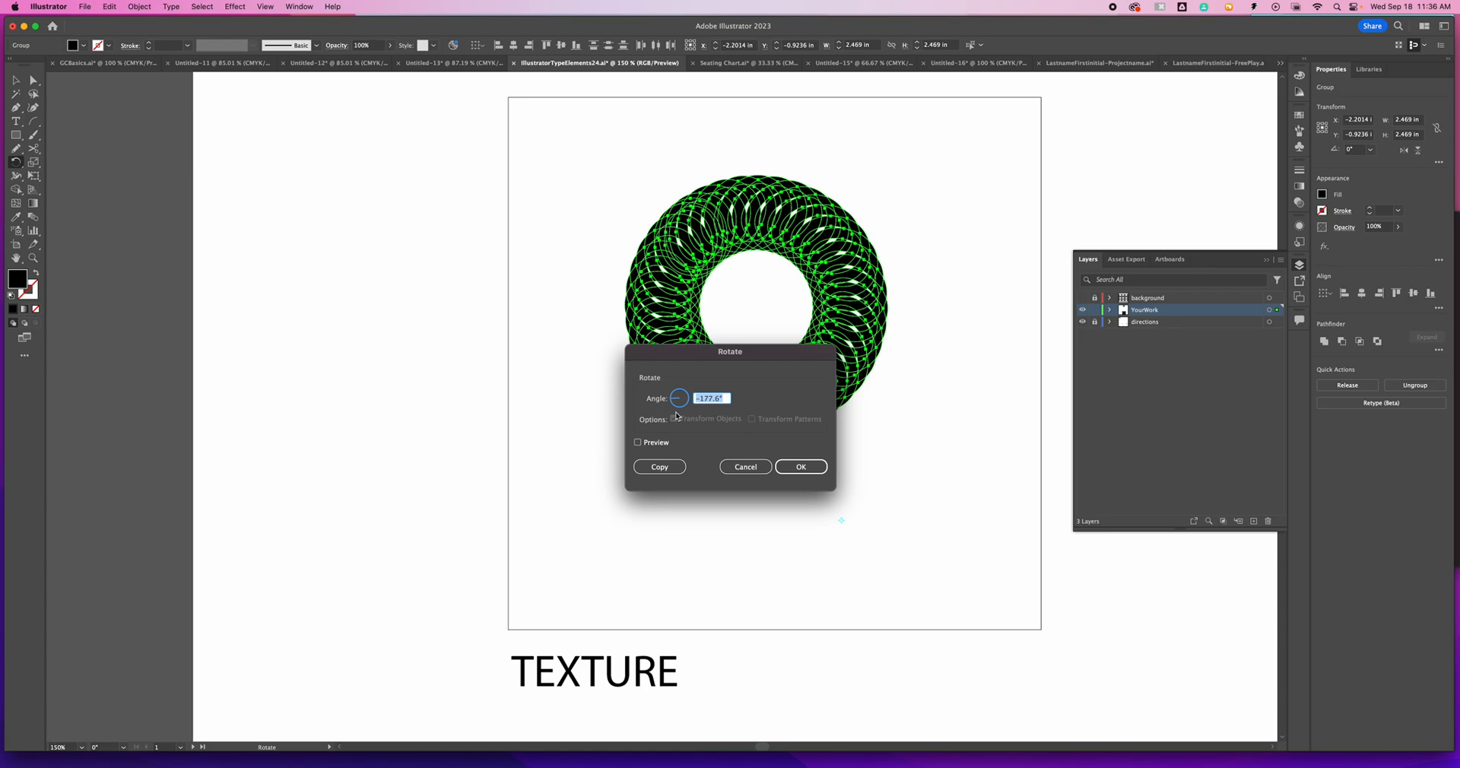
type("25")
left_click(660, 467)
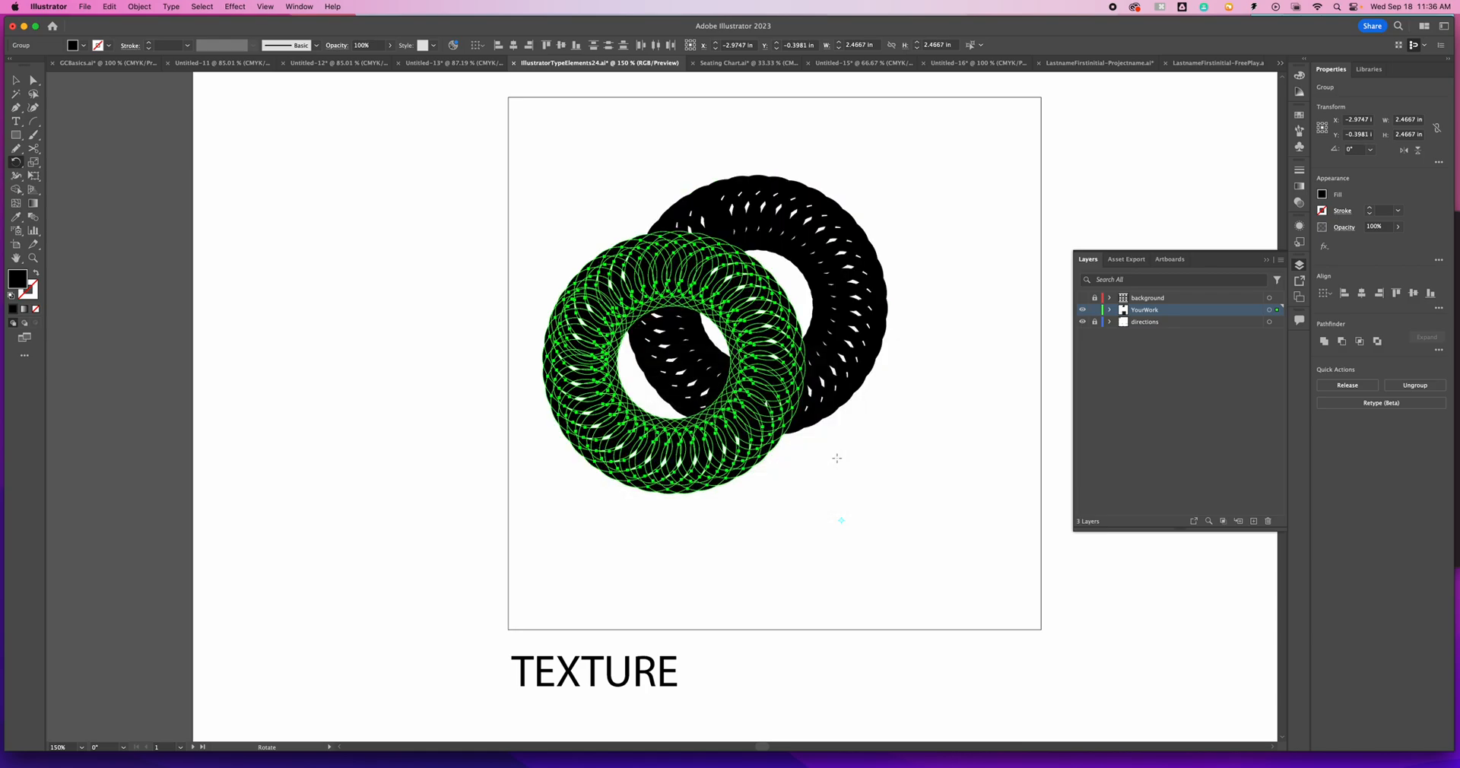
- Repeat the 25° ring copy around the same point until the rings form a full circle
key("v")
key("super+d")
key("super+d")
key("super+d")
key("super+d")
key("super+d")
key("super+d")
key("super+d")
key("super+d")
key("super+d")
key("super+d")
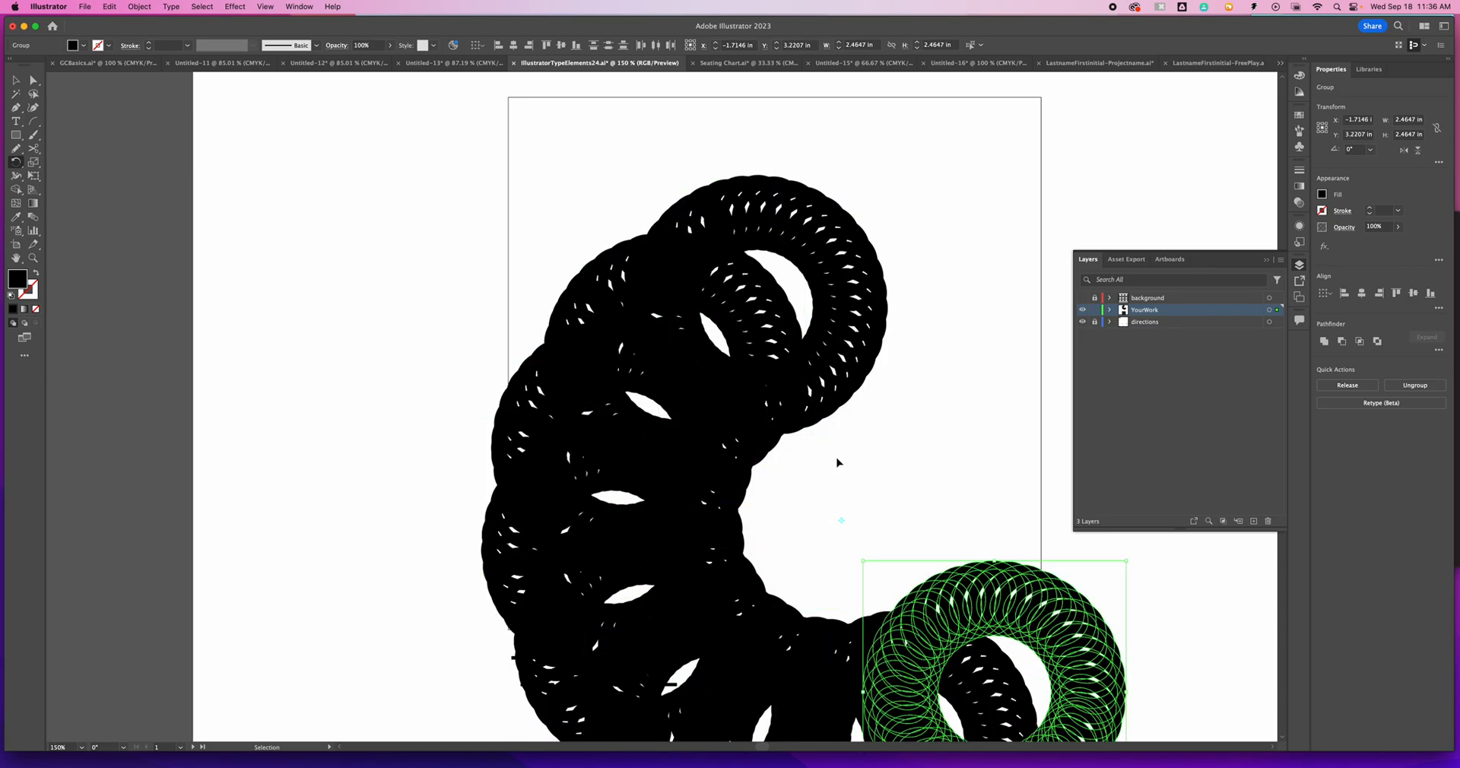
key("r")
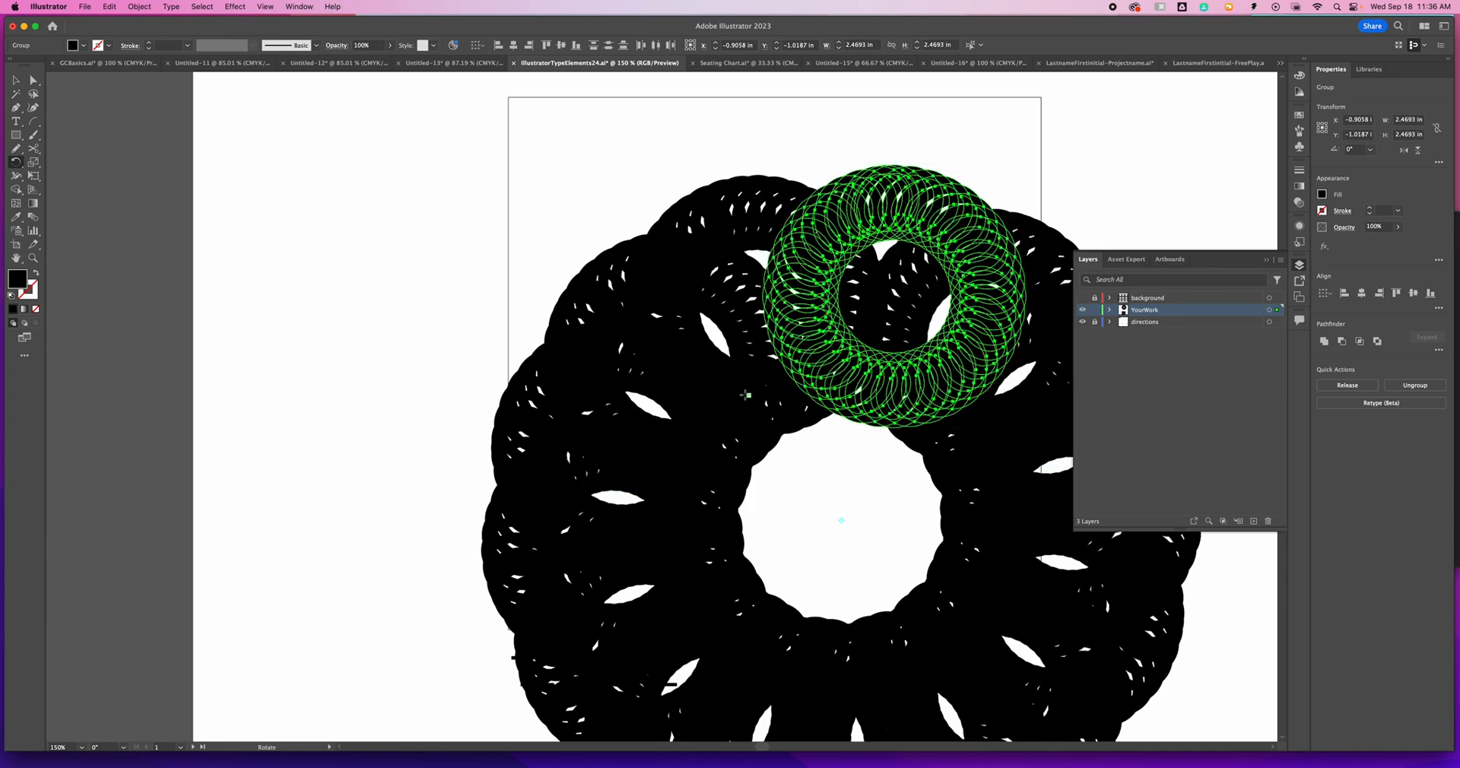
- Undo all the rotated ring copies back to the single O ring
key("super+z")
key("super+z")
key("super+z")
key("super+z")
key("super+z")
key("super+z")
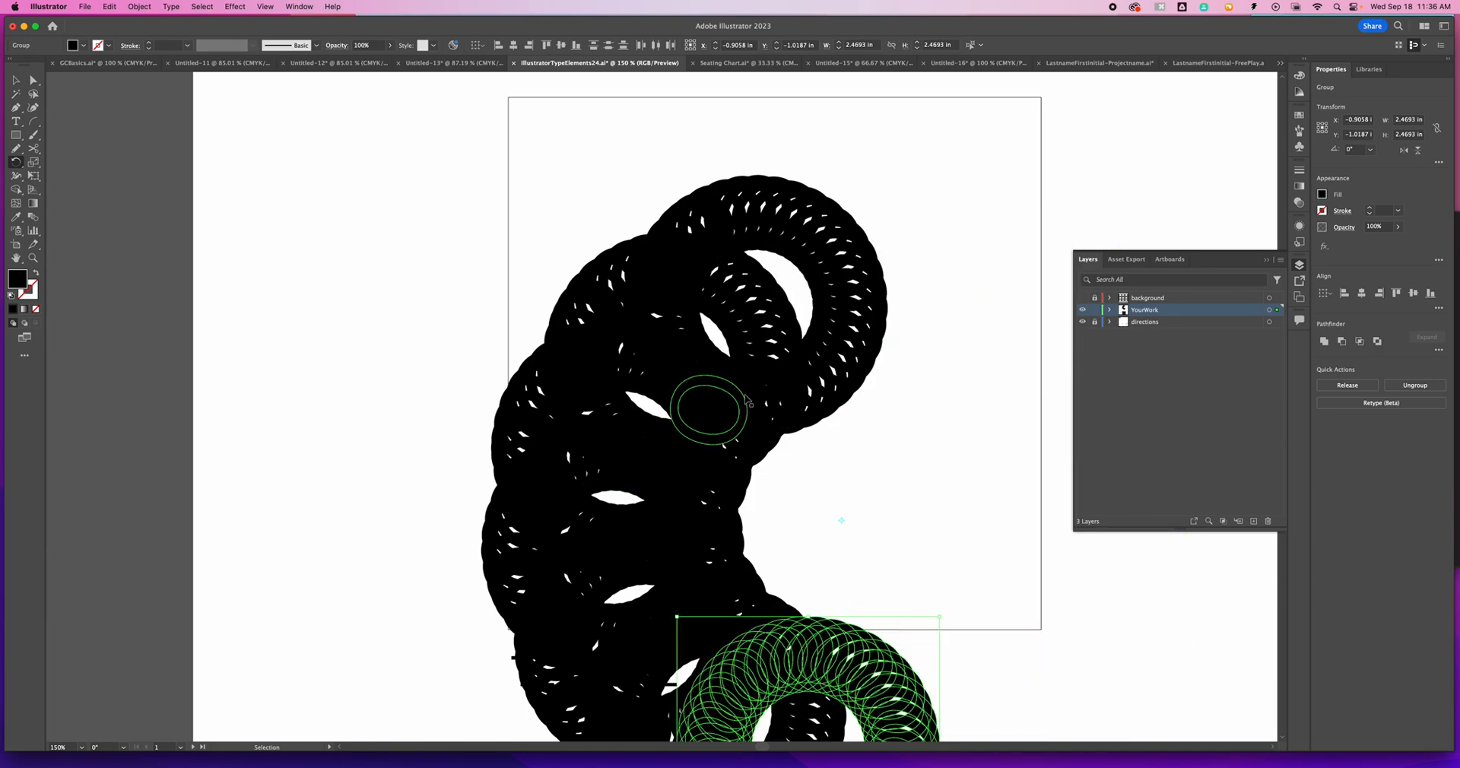
key("super+z")
key("super+z")
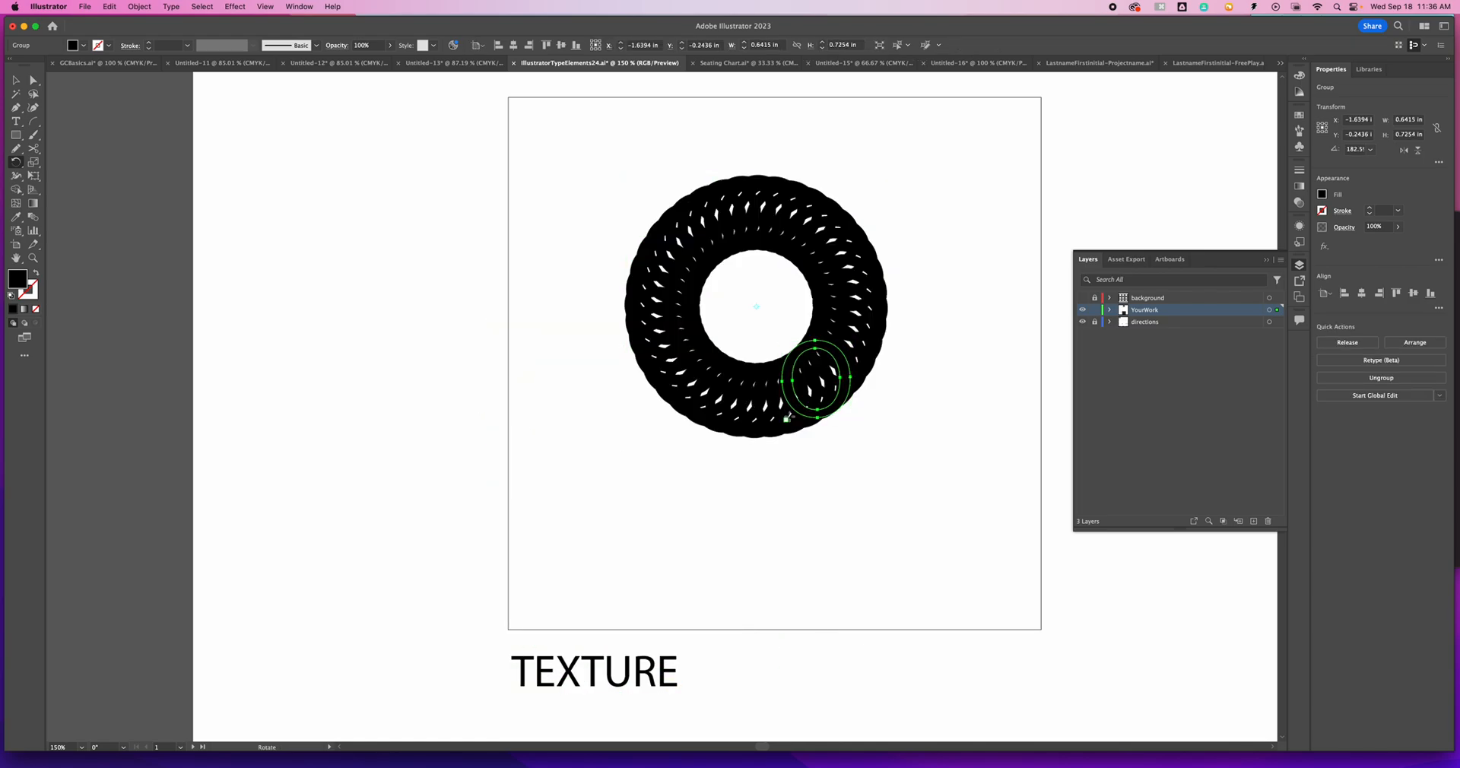
- Review the whole artboard, examining the finished TEXTURE and PATTERN boxes and the remaining element and principle boxes
key("super+minus")
key("super+minus")
key("super+minus")
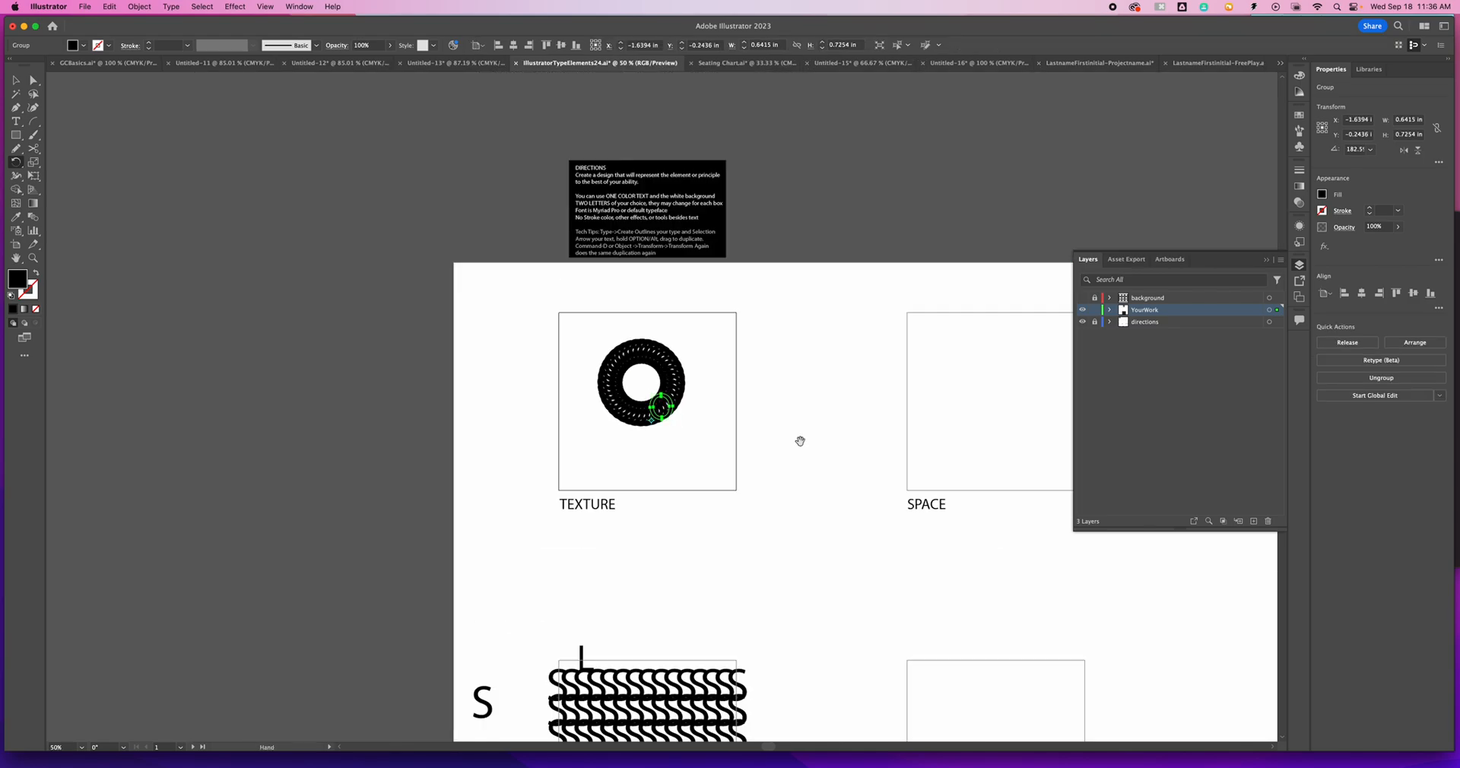
left_click_drag(799, 439, 546, 309)
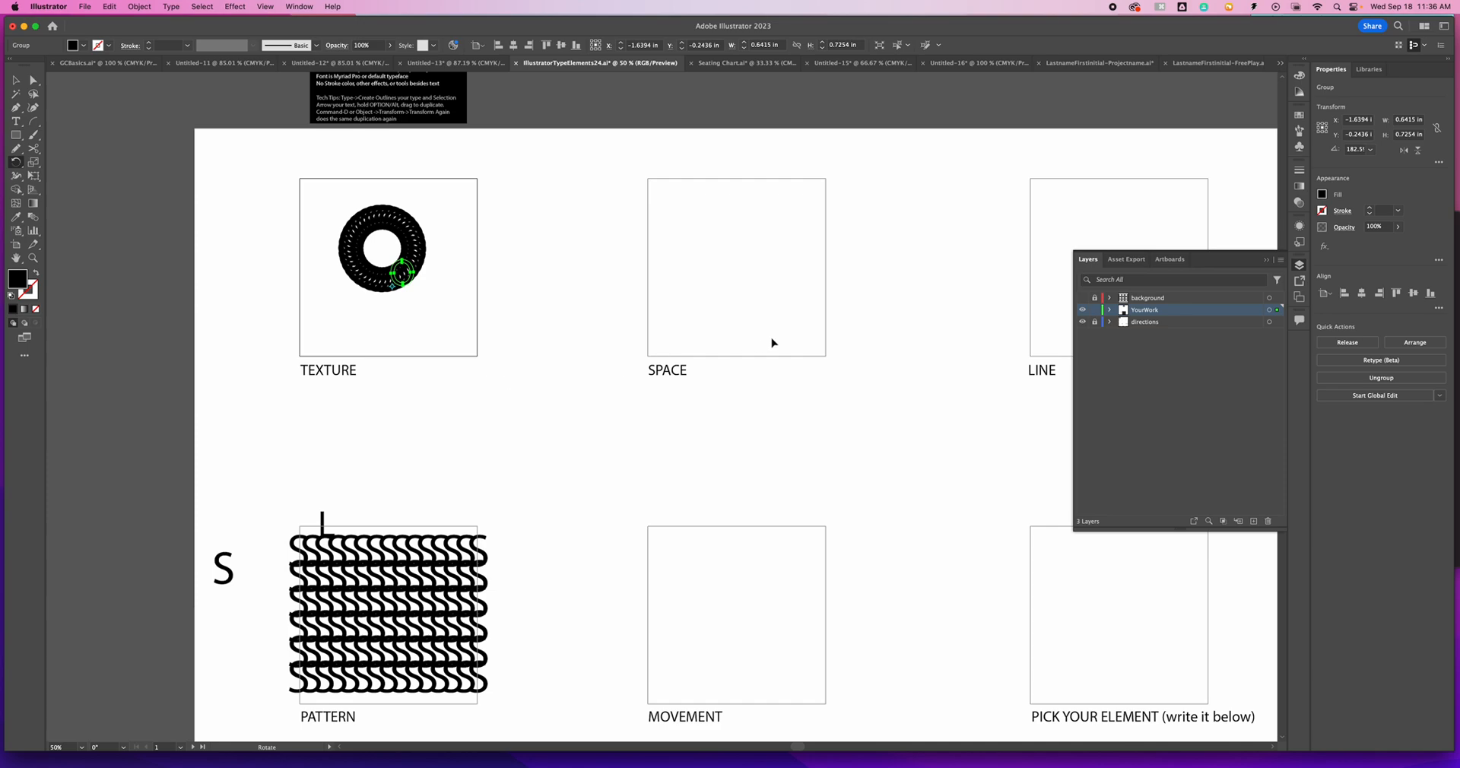
left_click_drag(850, 326, 688, 310)
left_click_drag(567, 517, 750, 335)
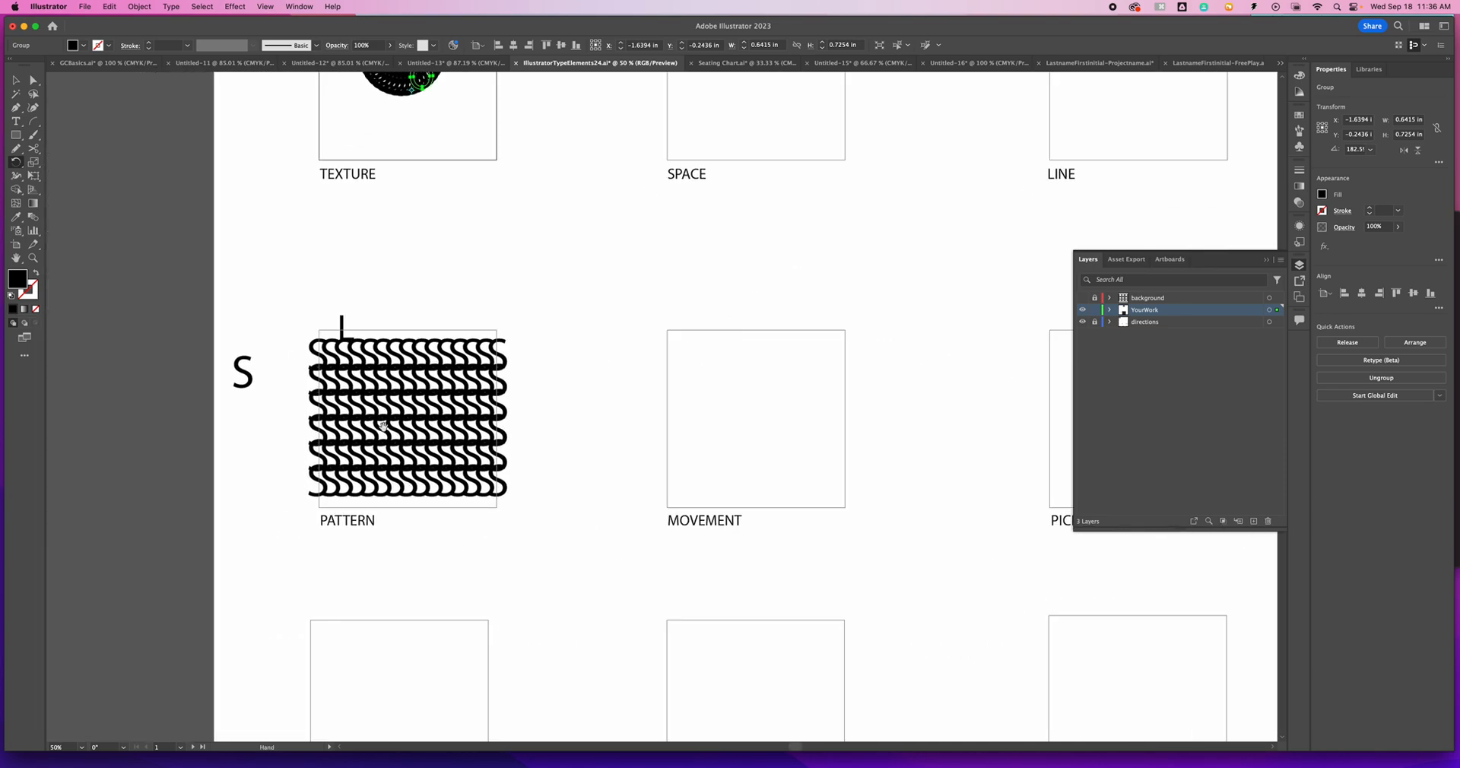
scroll(773, 434, "up", 5)
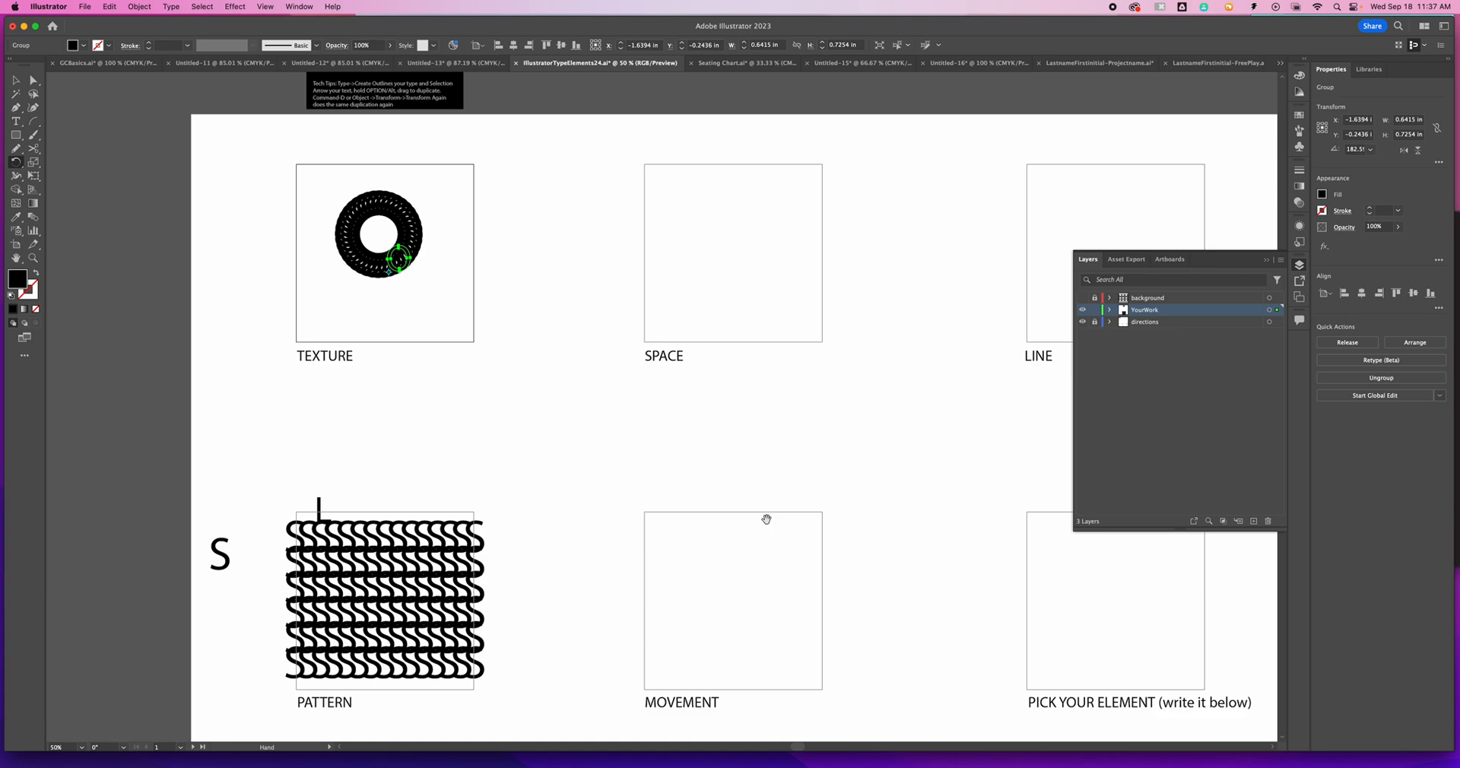
scroll(825, 489, "down", 10)
scroll(824, 488, "right", 4)
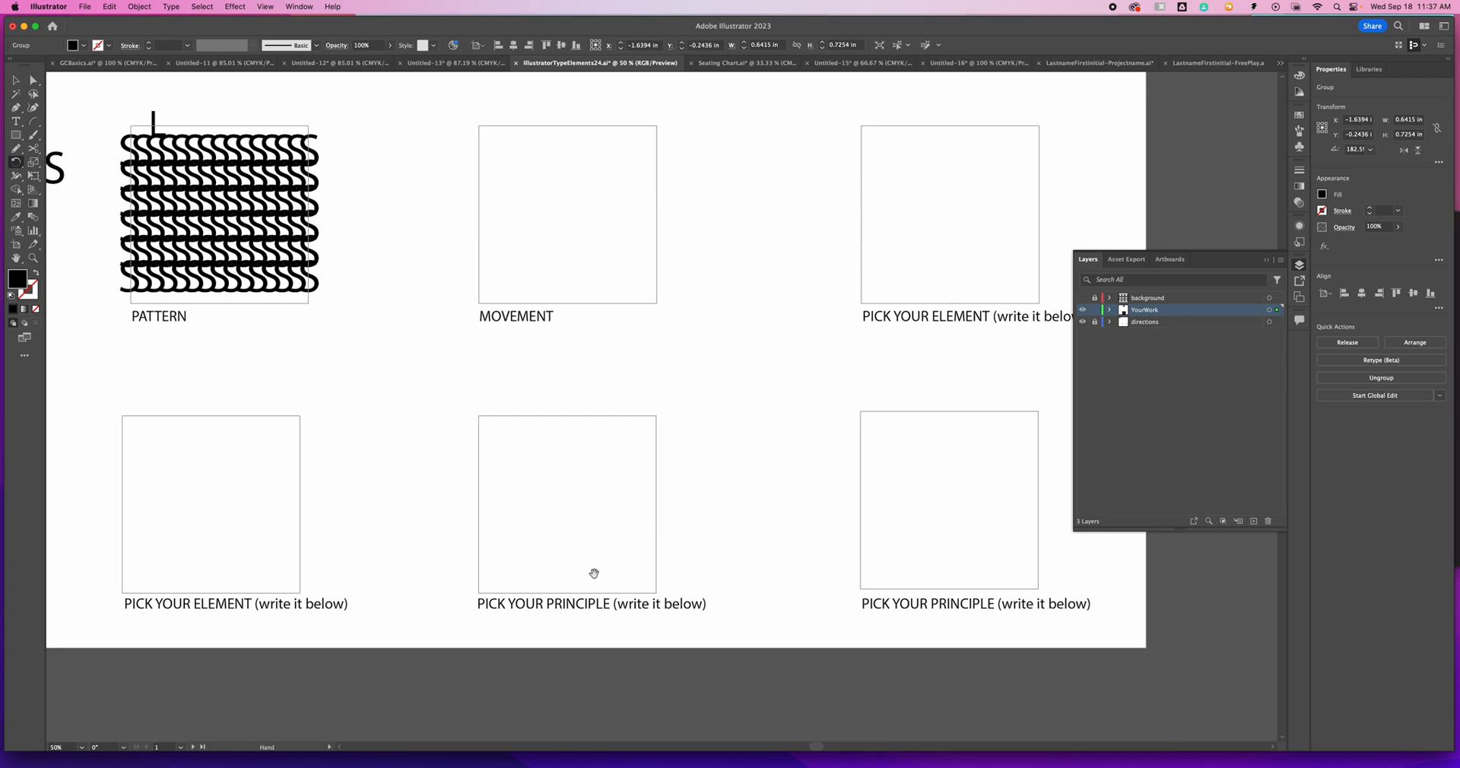
scroll(787, 464, "up", 3)
scroll(787, 464, "left", 1)
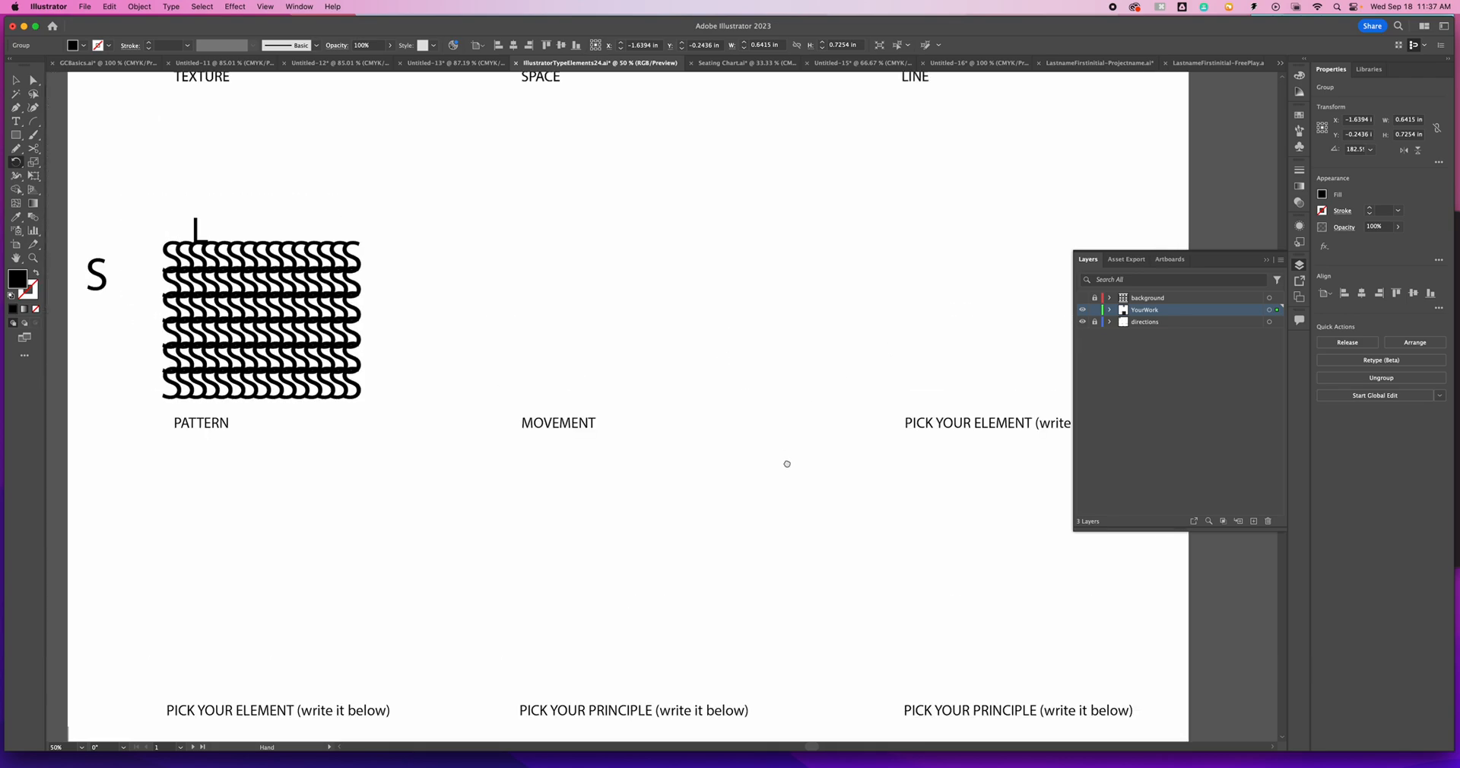
scroll(787, 464, "up", 8)
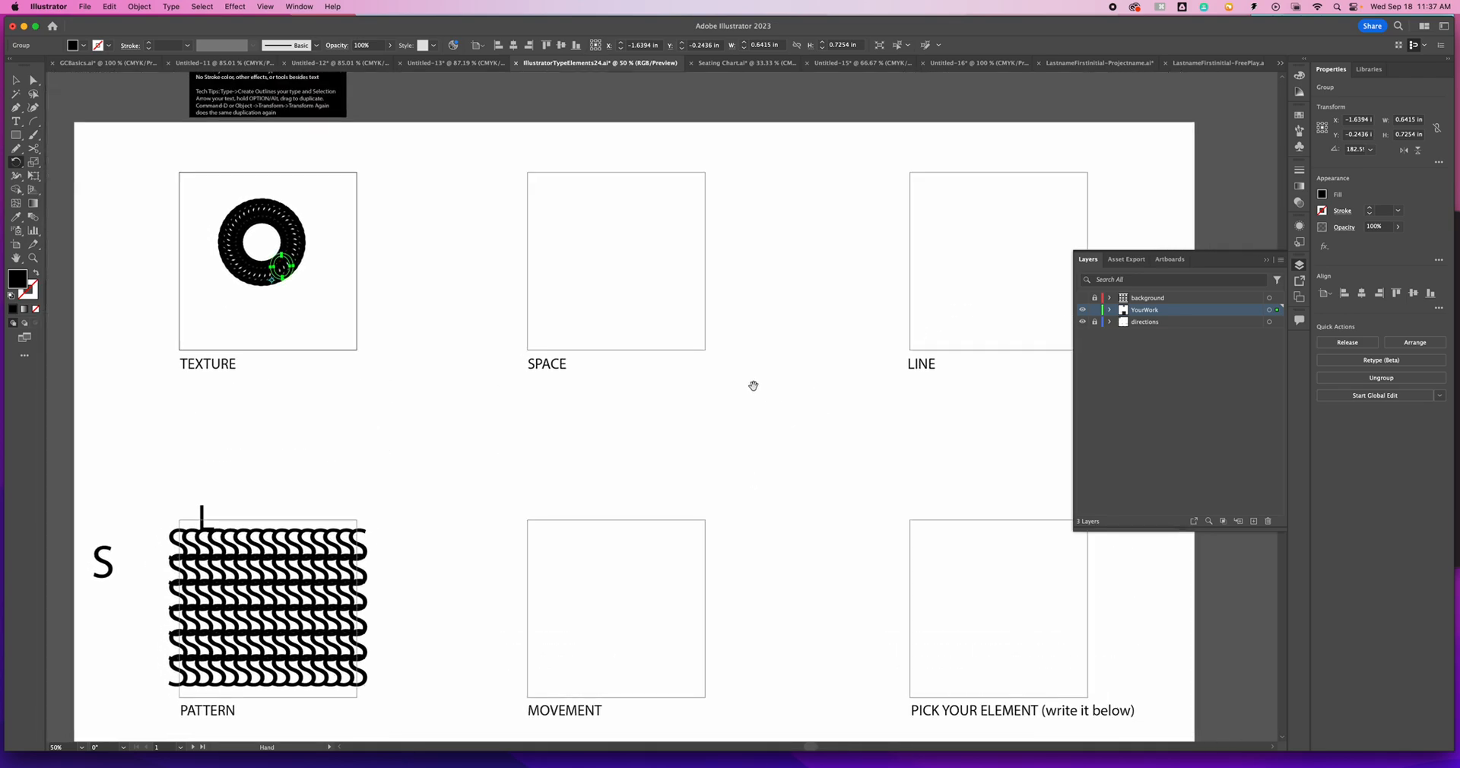
scroll(753, 386, "up", 1)
scroll(753, 385, "left", 2)
- Start saving the document as a new file with Save As
key("c")
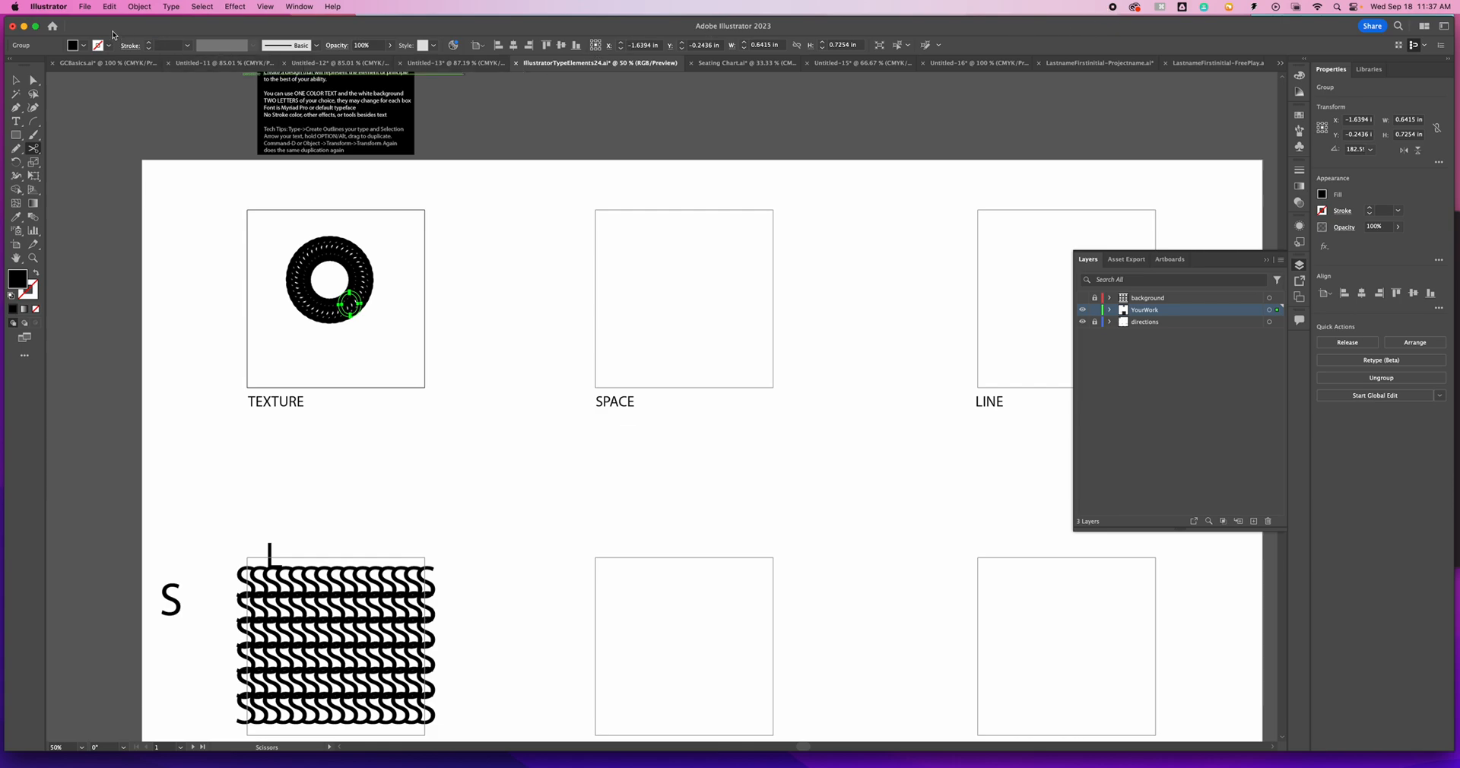
left_click(86, 7)
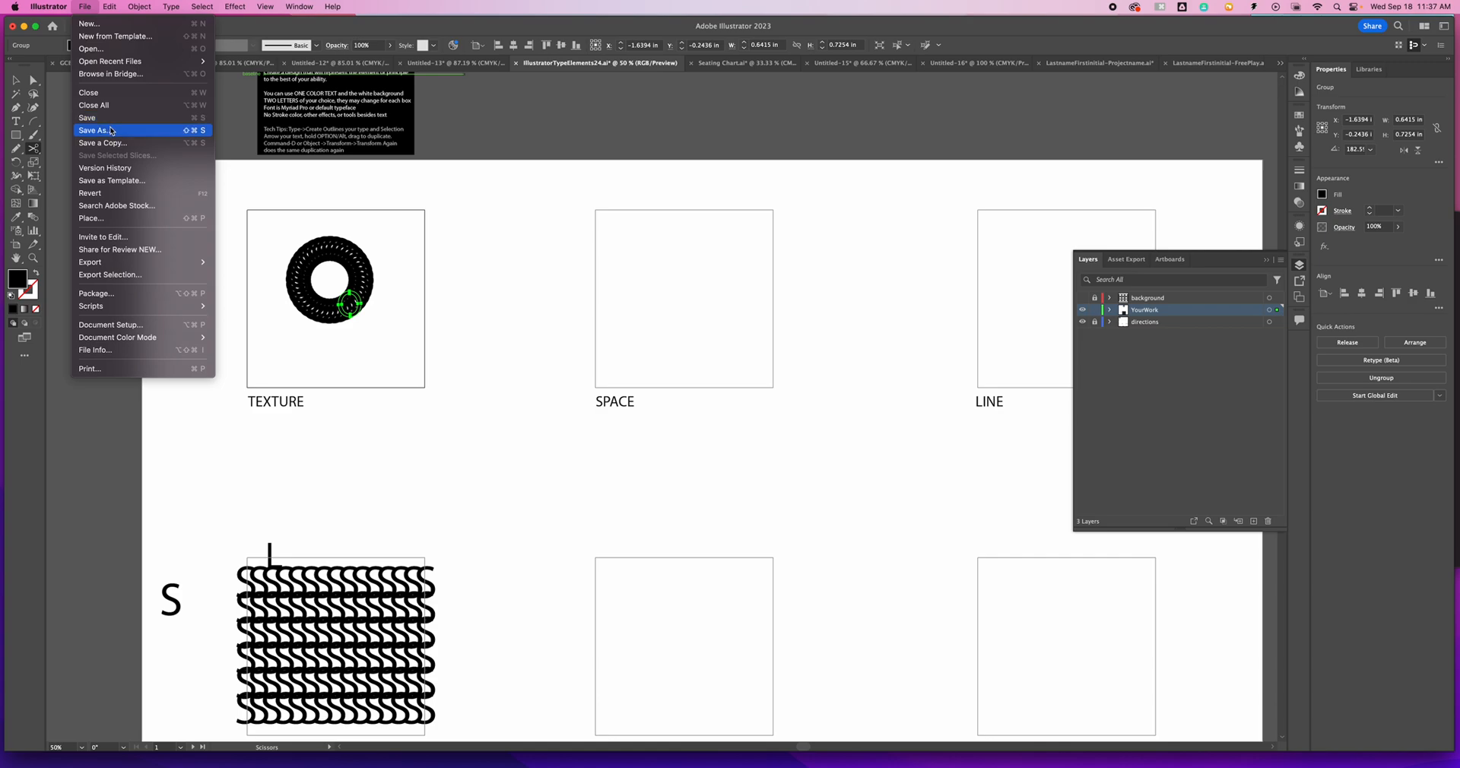
left_click(110, 131)
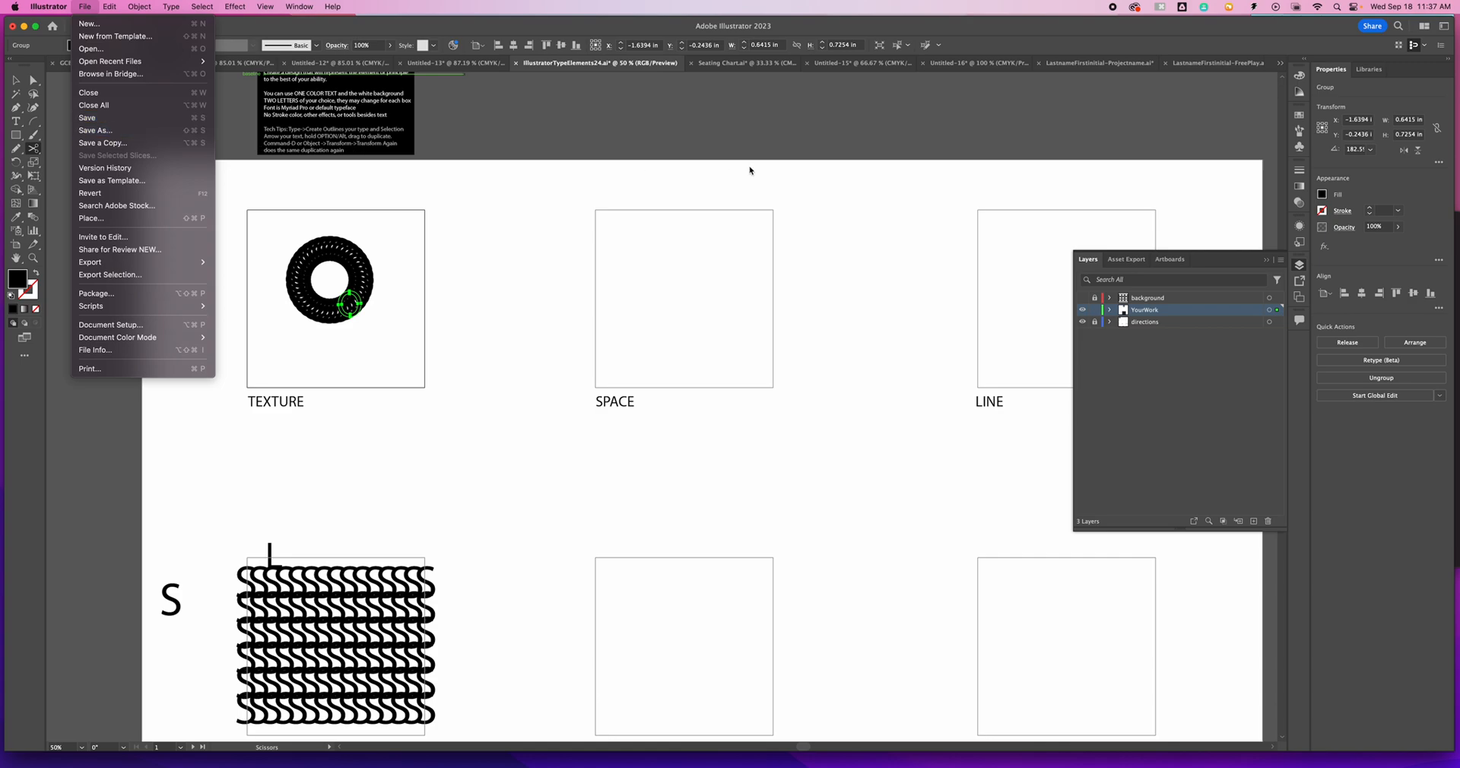